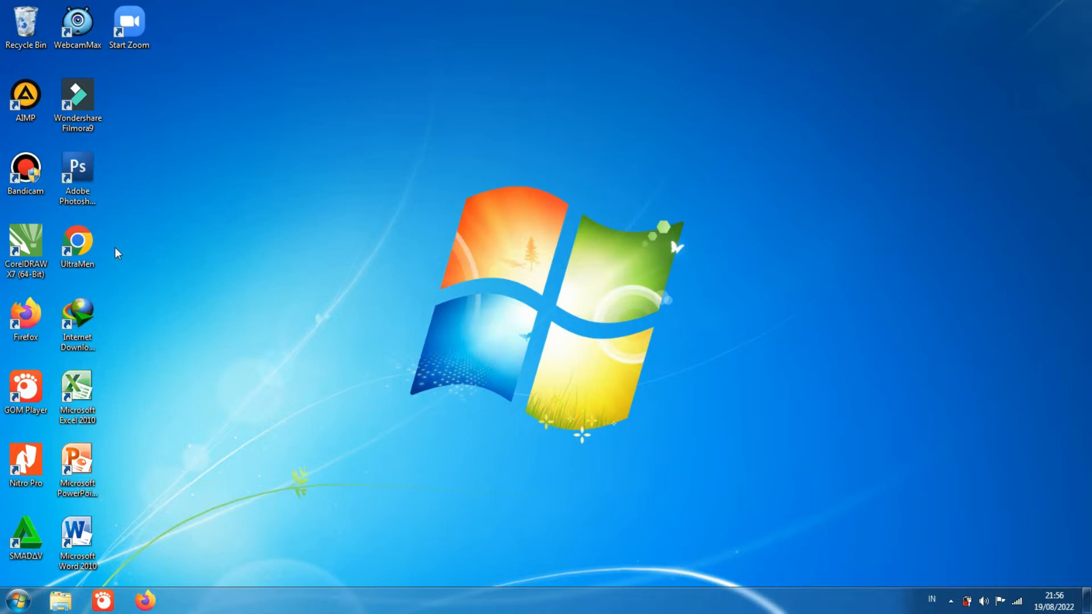
Step: Search Google in Chrome for "subsidi tepat mypertamina id" and open the Program Subsidi Tepat - MyPertamina site
{"action": "double_click", "coordinate": [94, 245]}
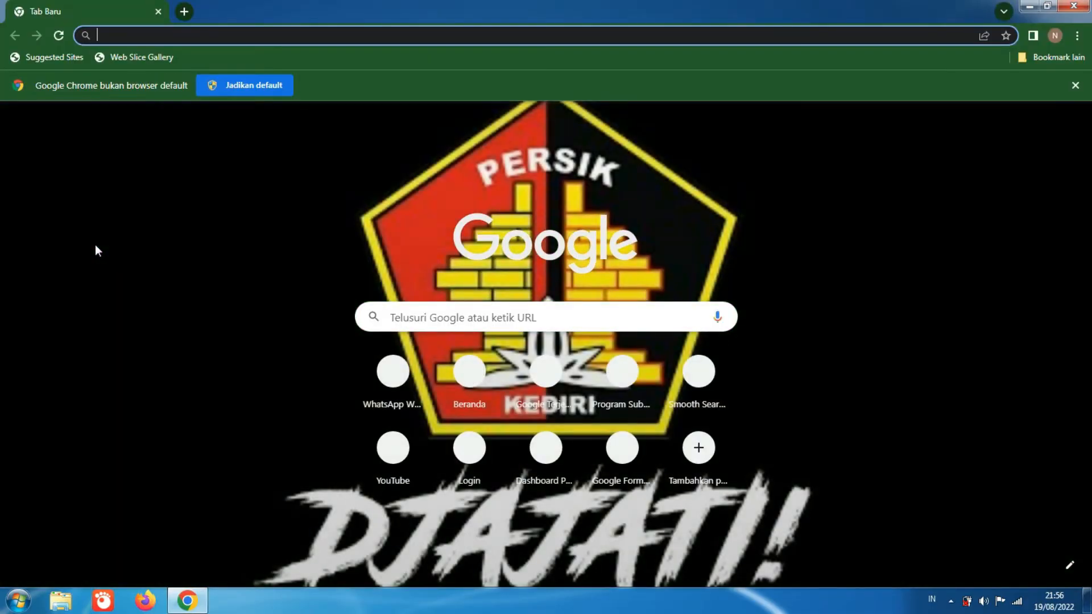
{"action": "left_click", "coordinate": [138, 36]}
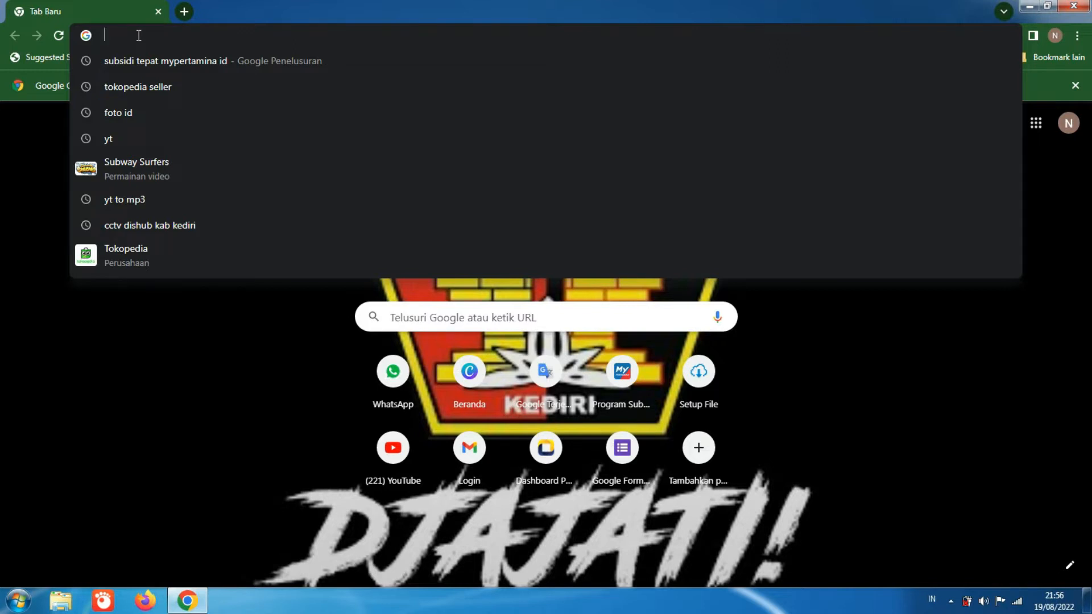
{"action": "type", "text": "subd"}
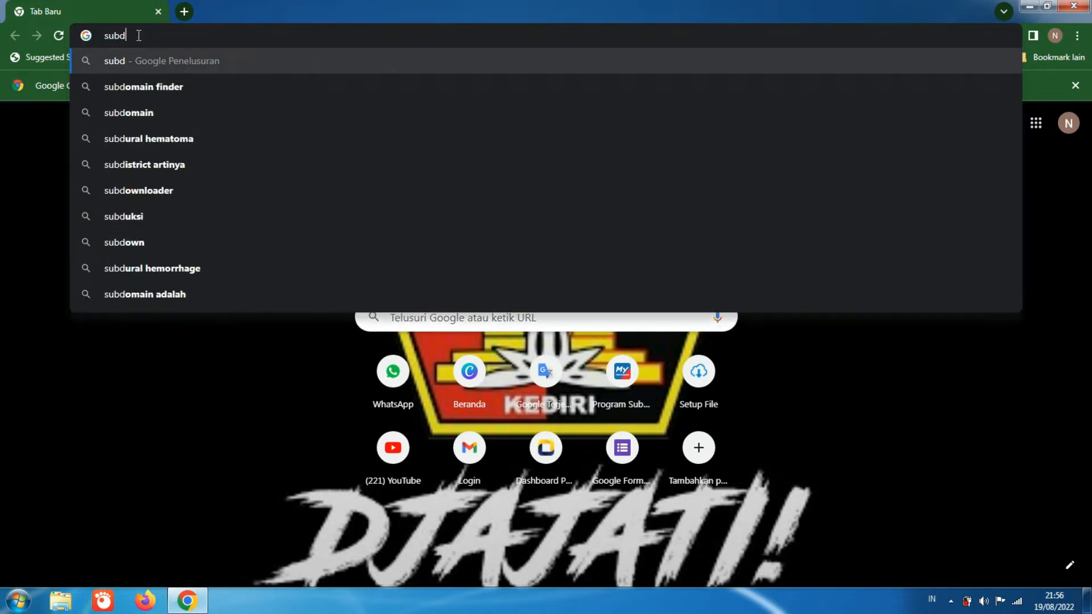
{"action": "key", "text": "BackSpace"}
{"action": "type", "text": "siditepat.mypertamina.id"}
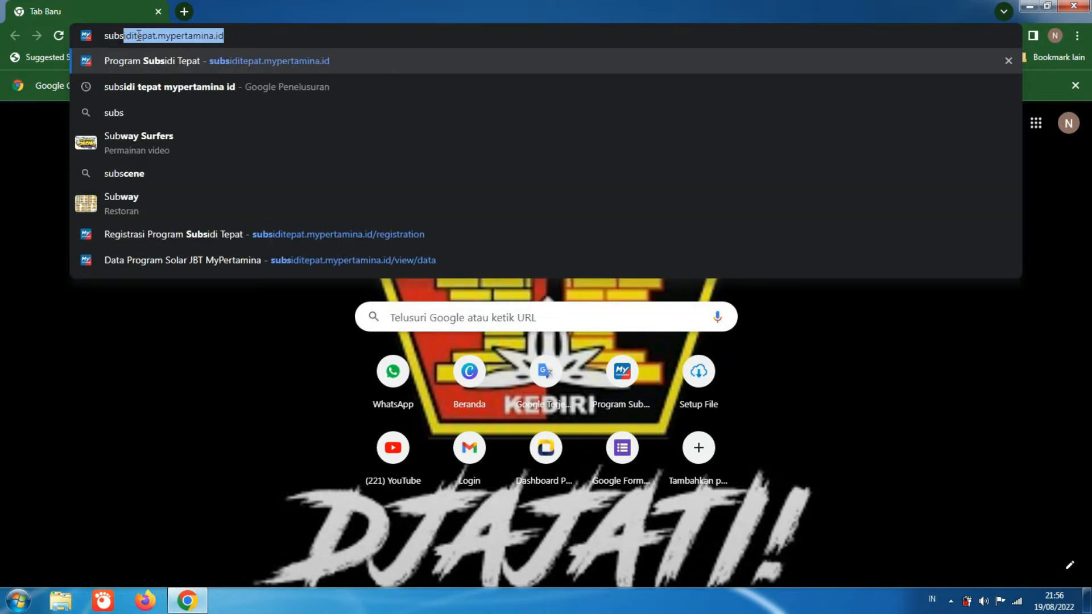
{"action": "left_click", "coordinate": [161, 82]}
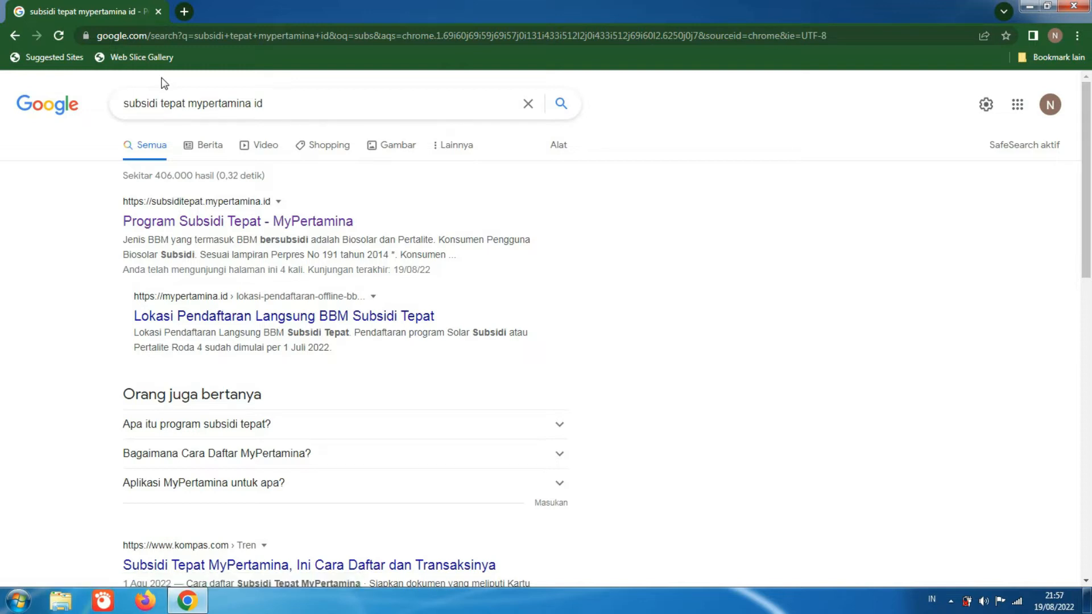
{"action": "left_click", "coordinate": [199, 220]}
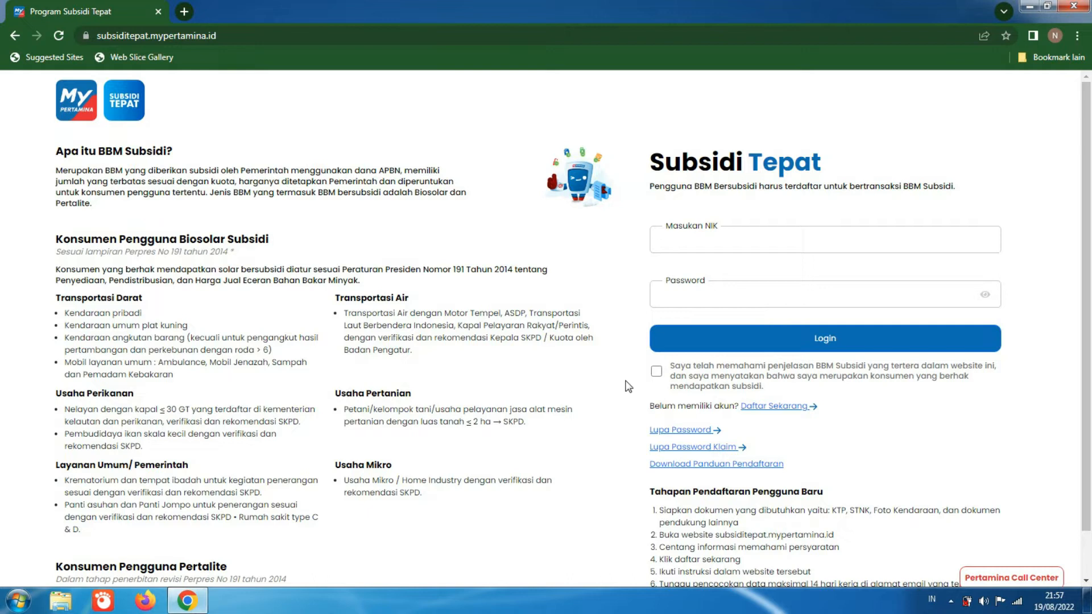
Step: Accept the BBM Subsidi declaration and open the new-account registration form, dismissing its two Perhatian notices
{"action": "left_click", "coordinate": [656, 372]}
{"action": "left_click", "coordinate": [788, 407]}
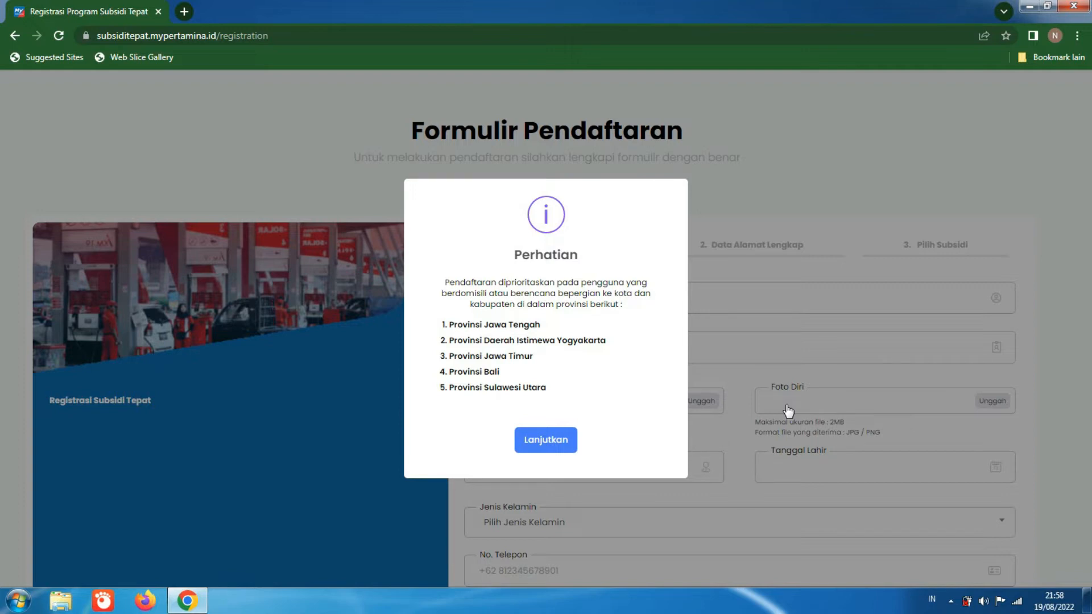
{"action": "left_click", "coordinate": [536, 434]}
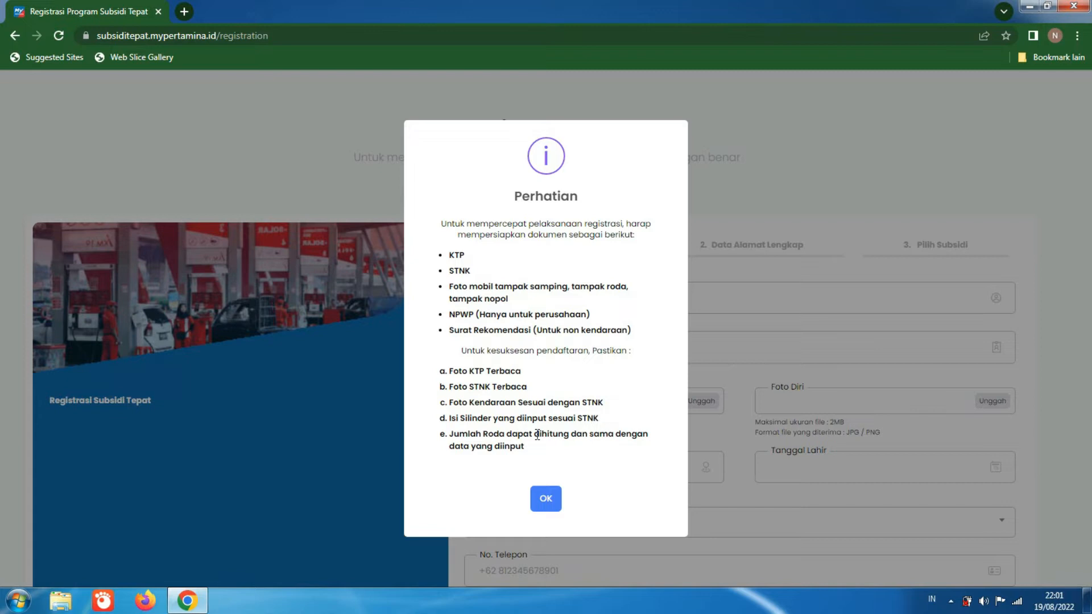
{"action": "left_click", "coordinate": [541, 494]}
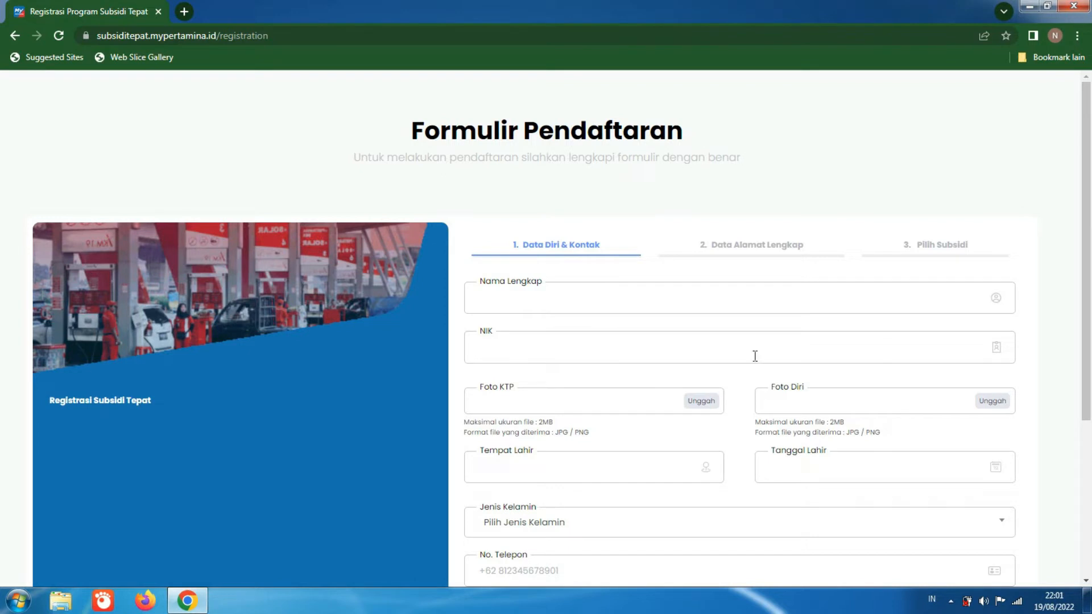
Step: Fill in the applicant's full name and 16-digit NIK in the personal data section of the registration form
{"action": "left_click_drag", "start_coordinate": [1086, 223], "coordinate": [1082, 279]}
{"action": "left_click", "coordinate": [833, 217]}
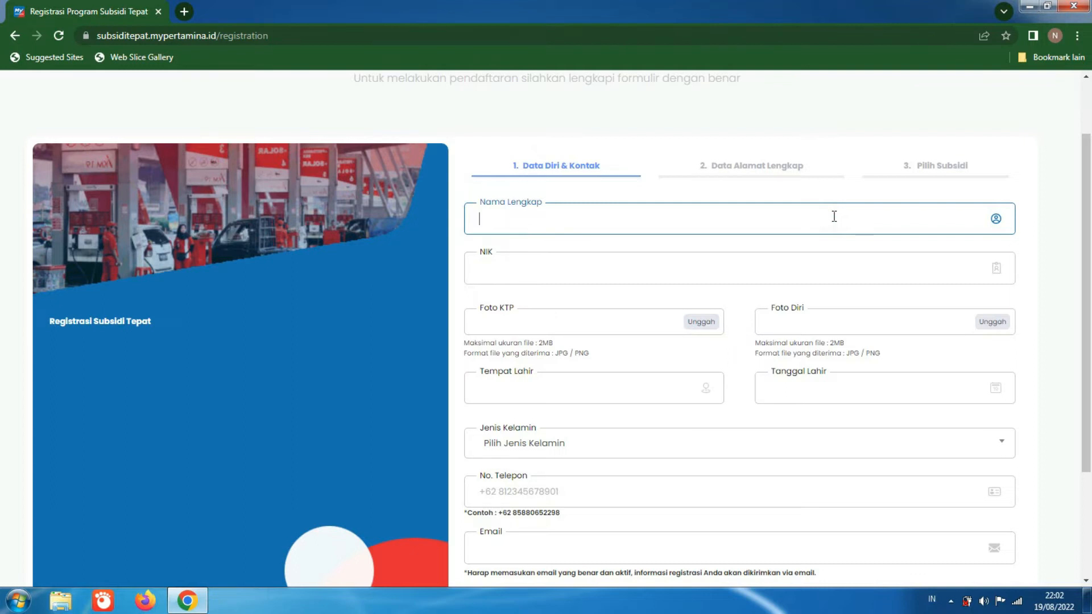
{"action": "type", "text": "Joko Ting"}
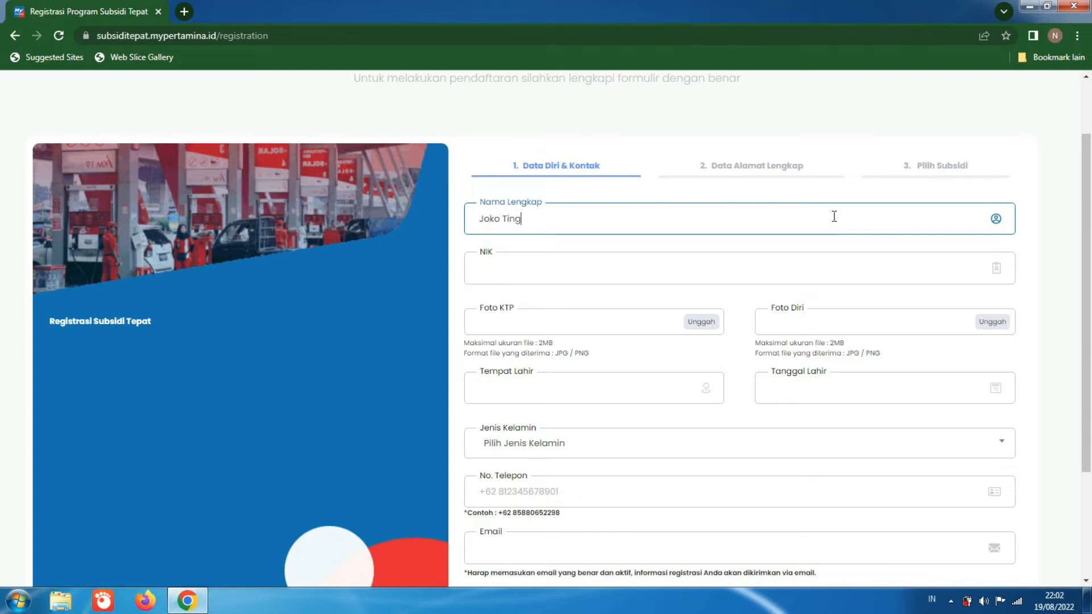
{"action": "type", "text": "kir"}
{"action": "left_click", "coordinate": [782, 272]}
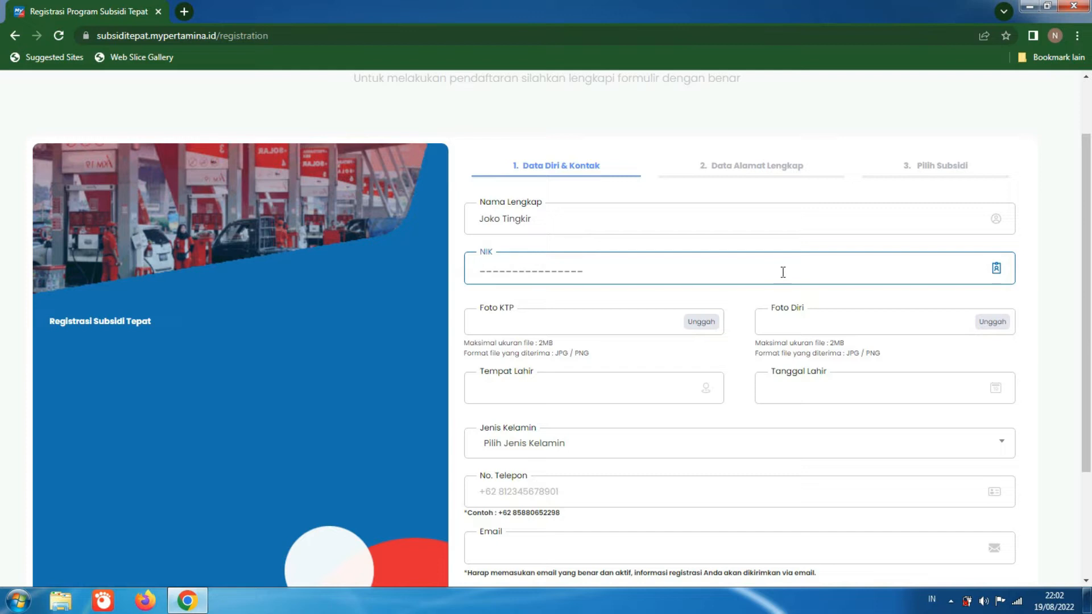
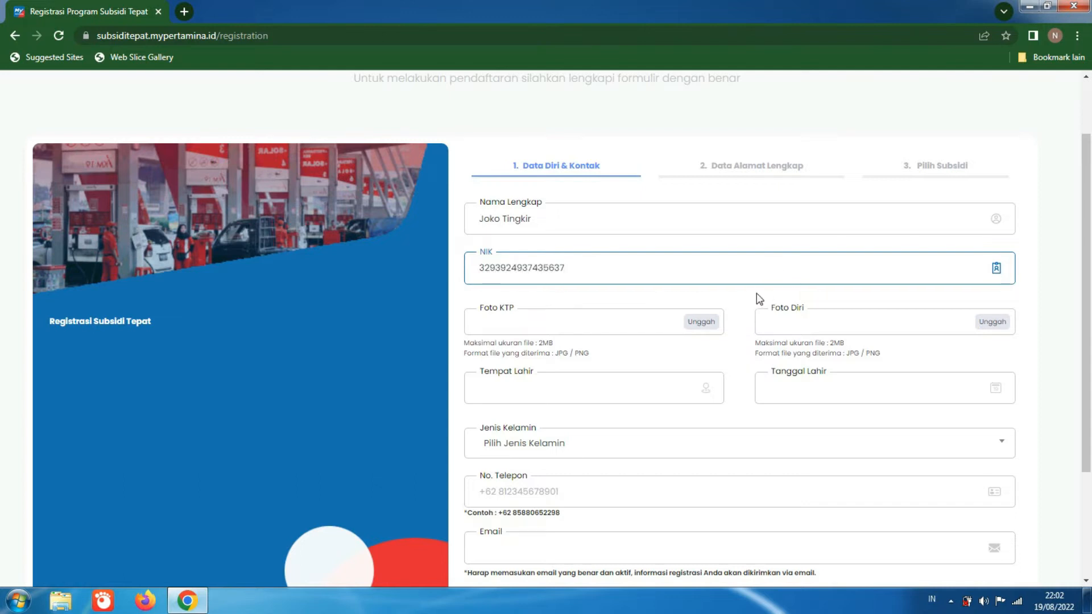
Step: Upload the image file KTP from the Downloads folder as the Foto KTP
{"action": "left_click", "coordinate": [718, 323]}
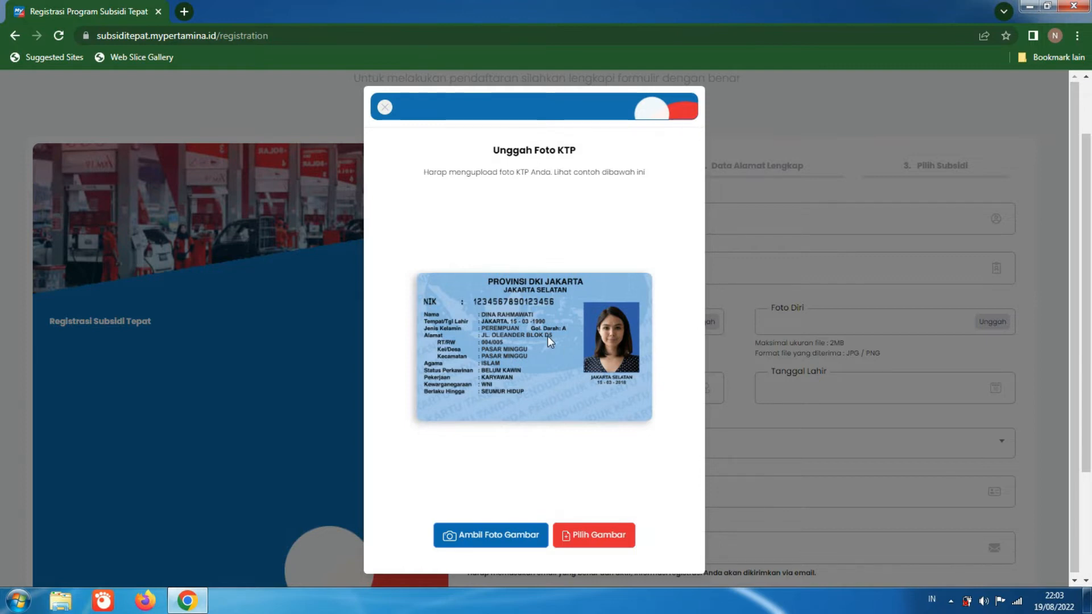
{"action": "left_click", "coordinate": [604, 545]}
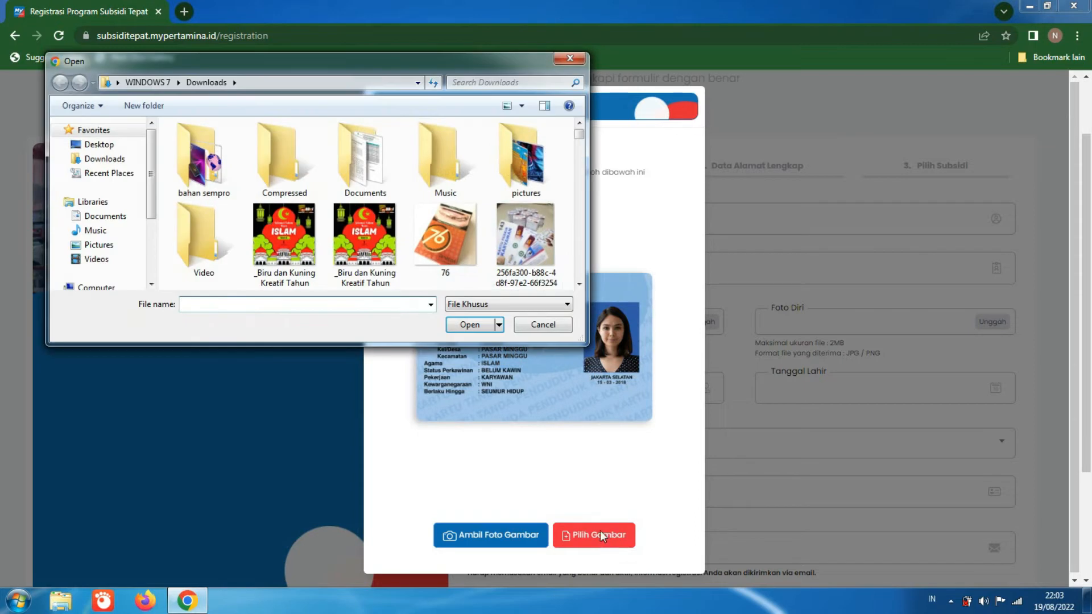
{"action": "left_click", "coordinate": [527, 84]}
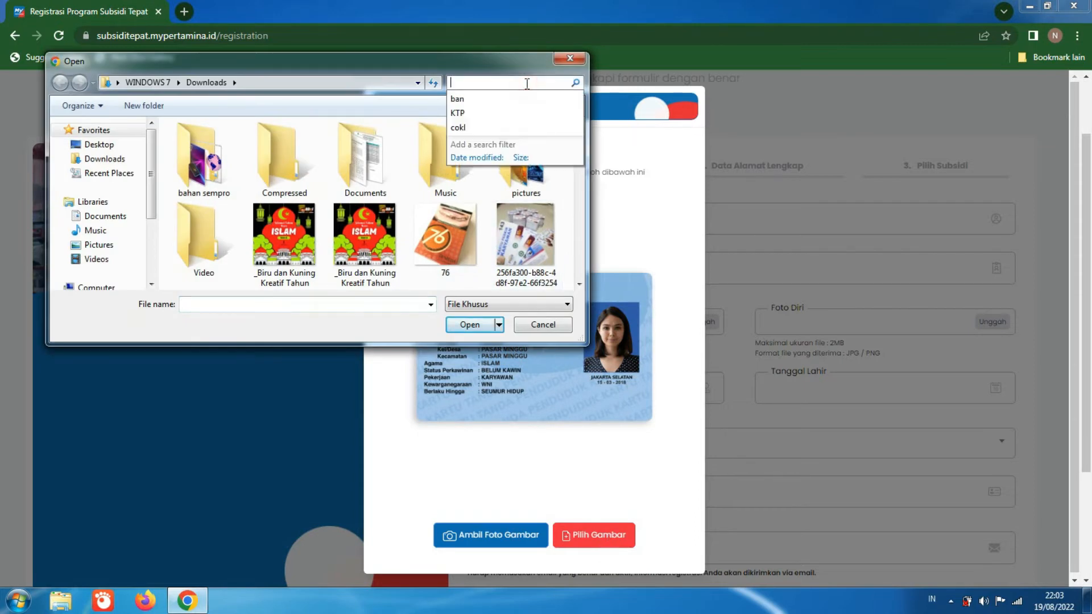
{"action": "left_click", "coordinate": [517, 111]}
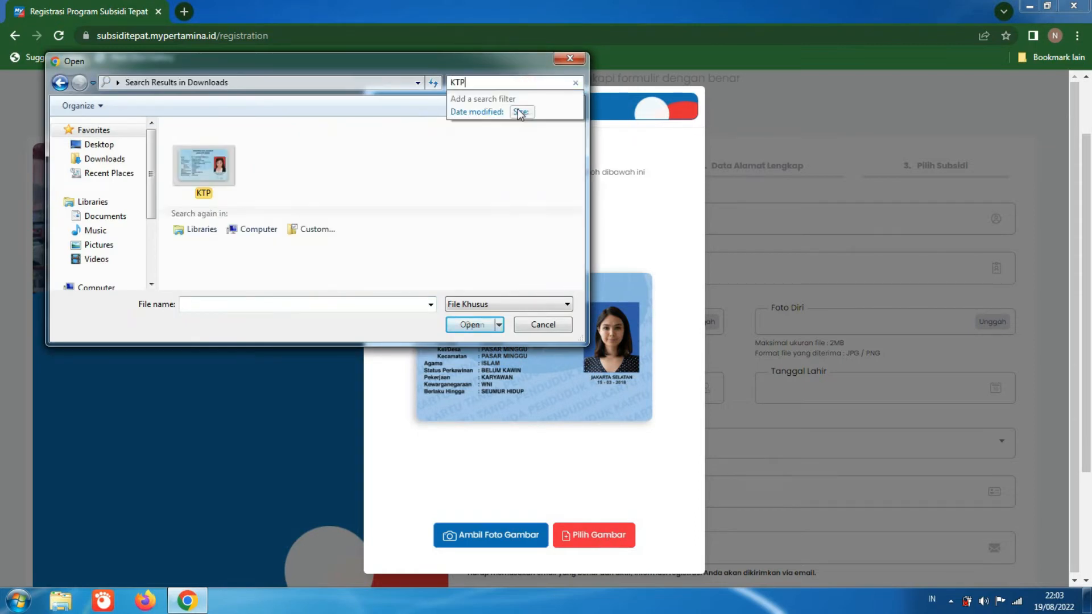
{"action": "left_click", "coordinate": [219, 193]}
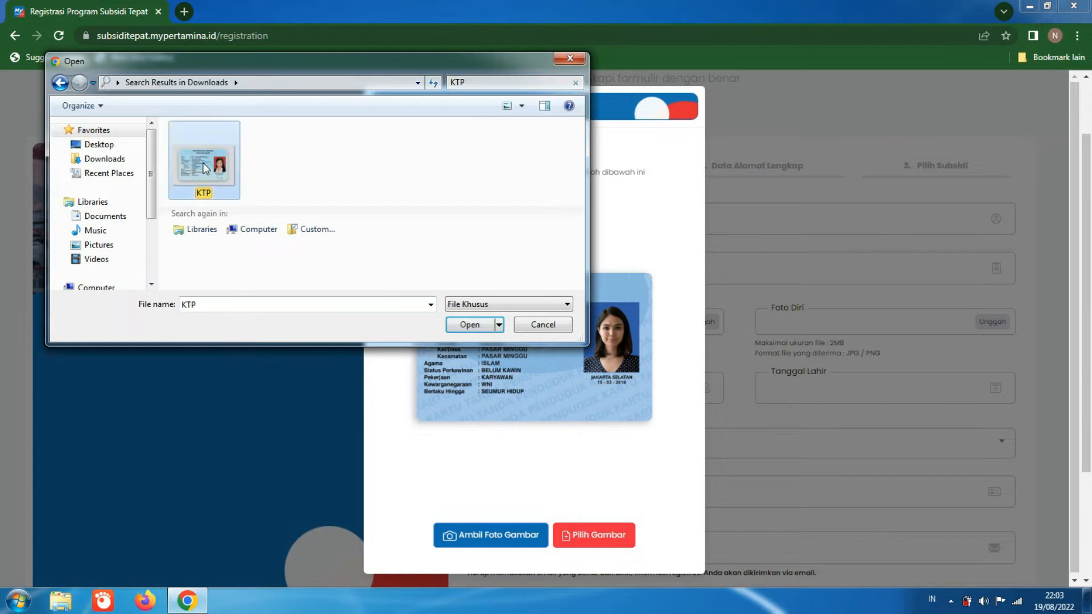
{"action": "left_click", "coordinate": [467, 324]}
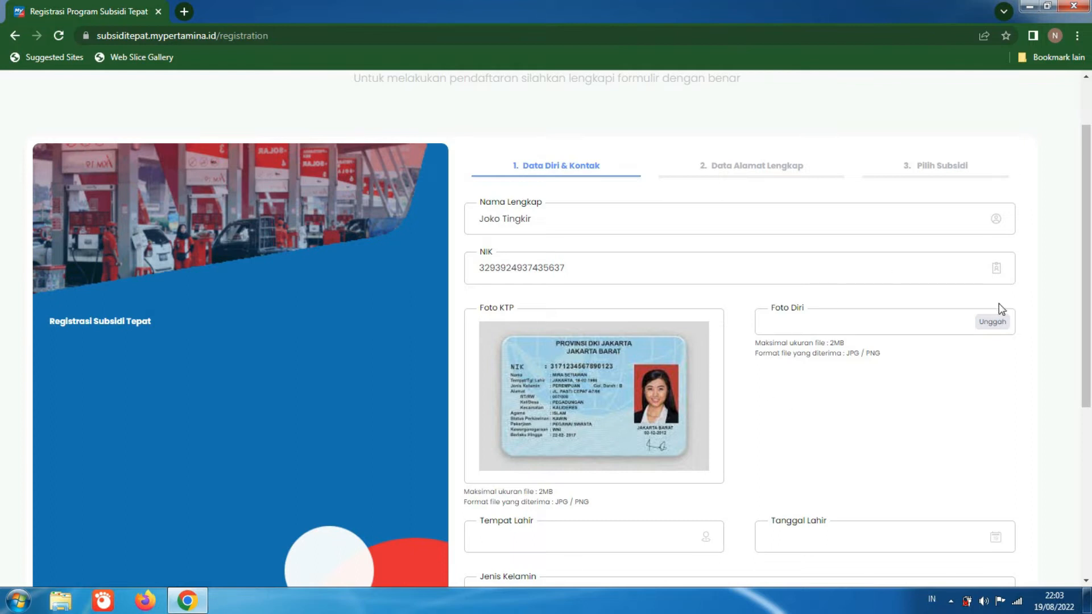
Step: Upload the image file bule from the Downloads folder as the Foto Diri
{"action": "left_click", "coordinate": [998, 321]}
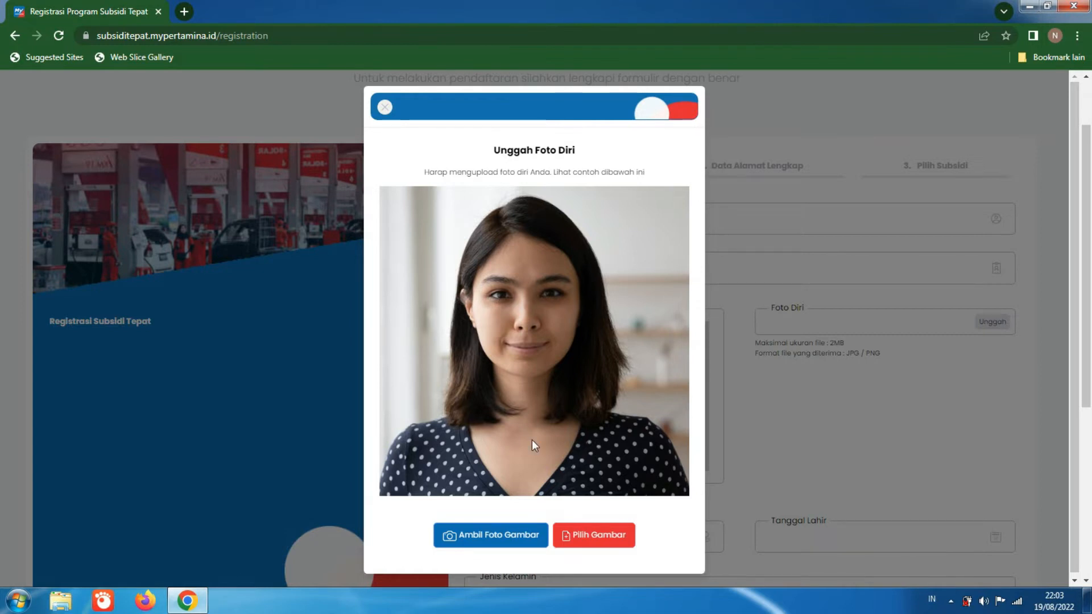
{"action": "left_click", "coordinate": [596, 537]}
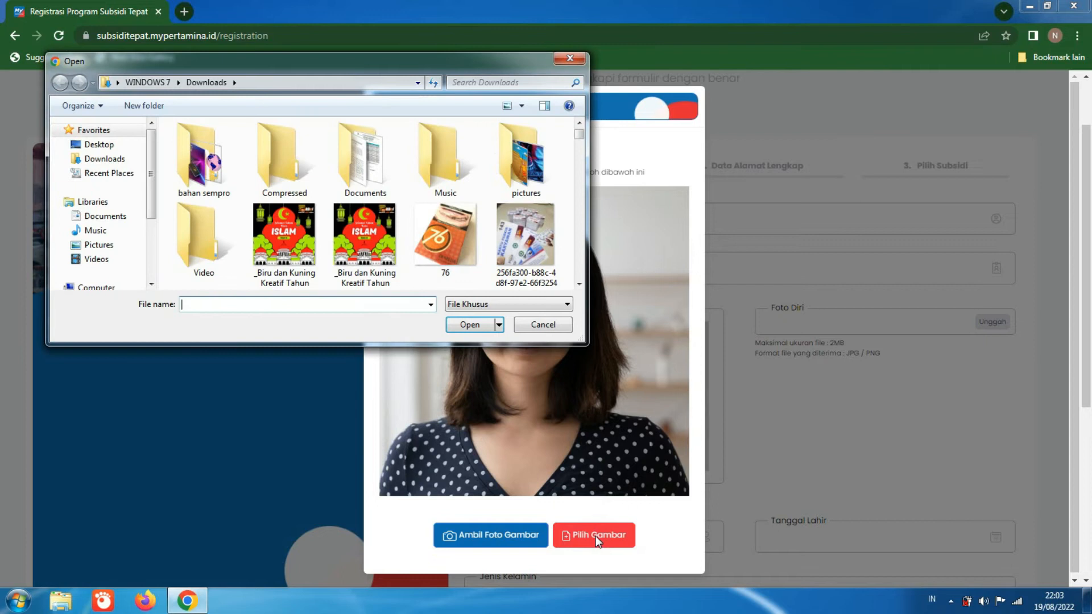
{"action": "left_click", "coordinate": [510, 83]}
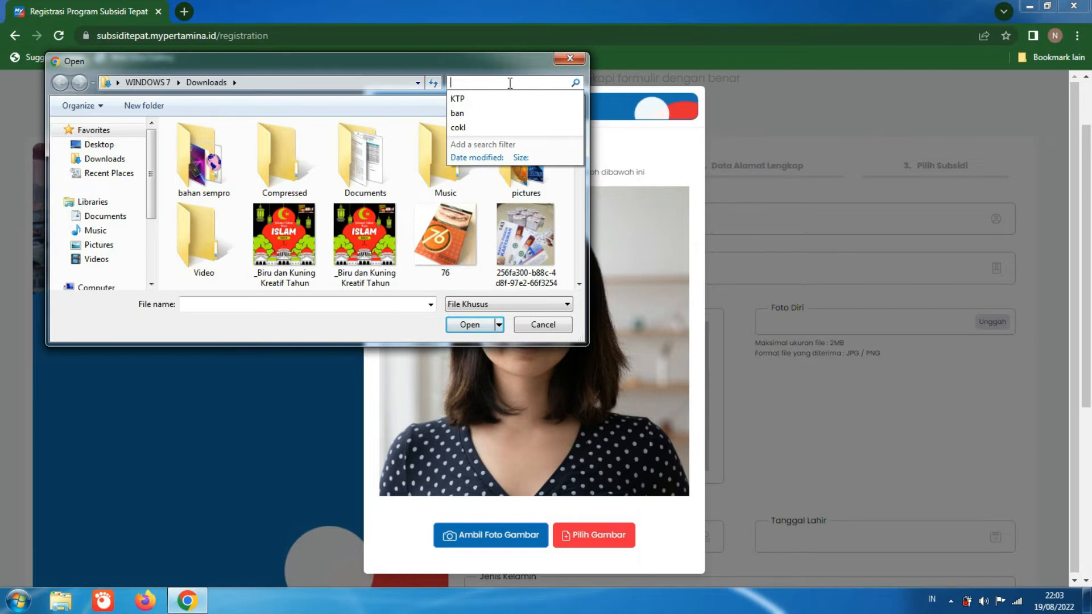
{"action": "type", "text": "bu"}
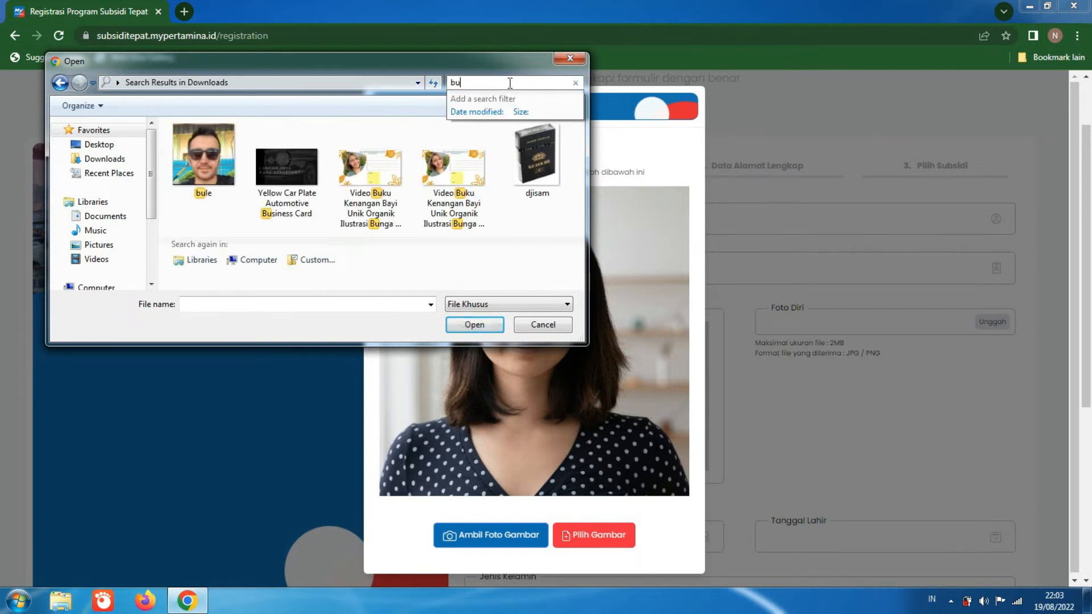
{"action": "left_click", "coordinate": [204, 159]}
{"action": "left_click", "coordinate": [469, 324]}
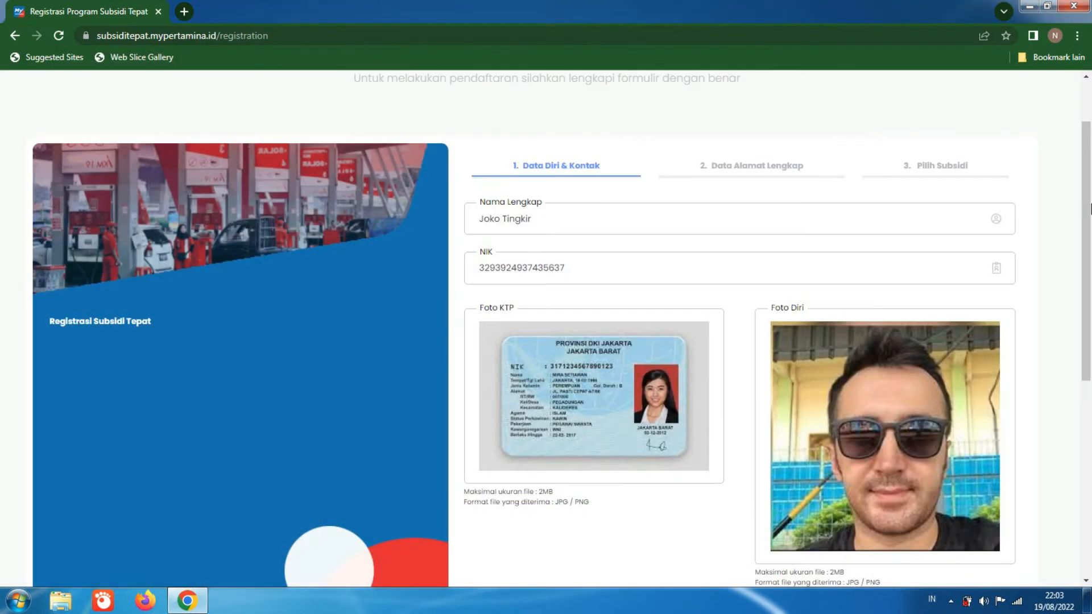
Step: Enter kediri as the place of birth (Tempat Lahir)
{"action": "left_click_drag", "start_coordinate": [1089, 209], "coordinate": [1090, 291]}
{"action": "left_click", "coordinate": [662, 474]}
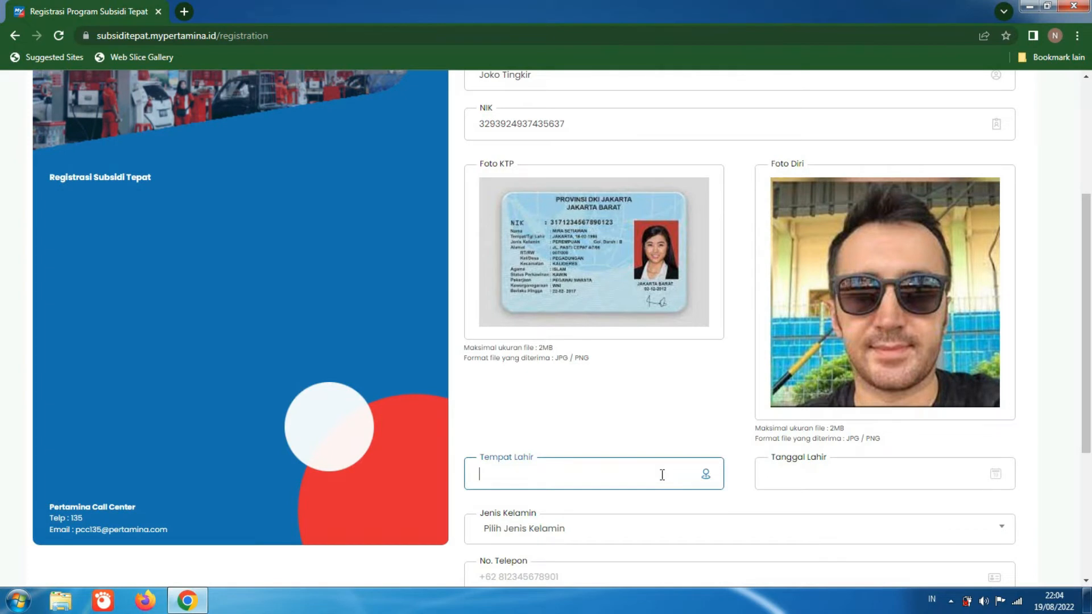
{"action": "type", "text": "kediri"}
Step: Pick the applicant's date of birth in the Tanggal Lahir calendar, going back to the birth month and year
{"action": "left_click", "coordinate": [841, 472]}
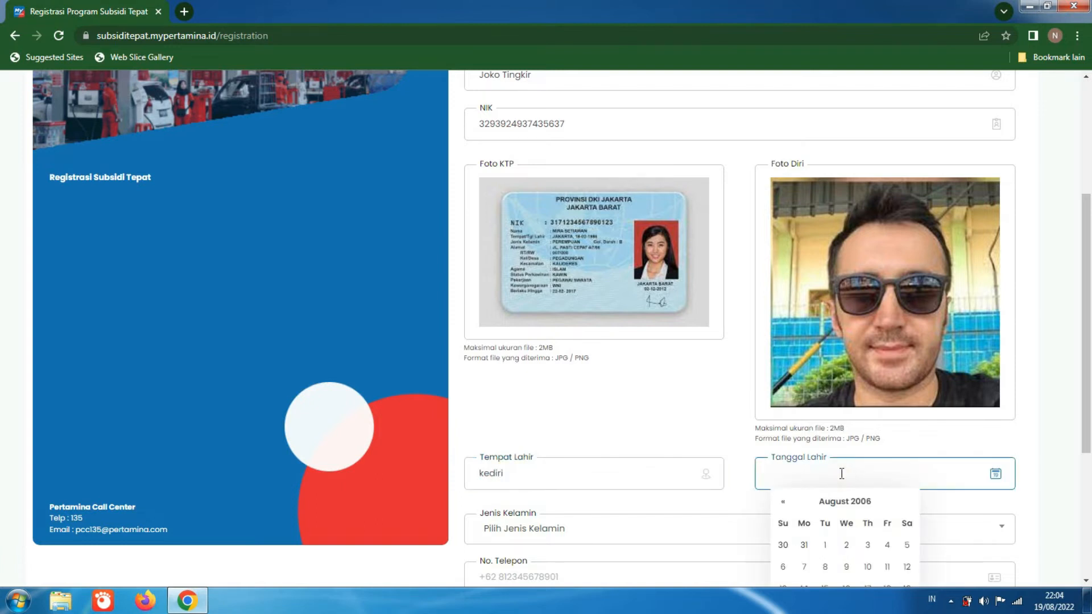
{"action": "left_click", "coordinate": [783, 503]}
{"action": "left_click", "coordinate": [783, 503]}
{"action": "left_click", "coordinate": [783, 503]}
{"action": "left_click", "coordinate": [784, 502]}
{"action": "left_click", "coordinate": [783, 503]}
{"action": "left_click", "coordinate": [784, 503]}
{"action": "left_click", "coordinate": [784, 502]}
{"action": "left_click", "coordinate": [783, 503]}
{"action": "left_click", "coordinate": [783, 503]}
{"action": "left_click", "coordinate": [783, 503]}
{"action": "left_click", "coordinate": [783, 502]}
{"action": "left_click", "coordinate": [783, 502]}
{"action": "left_click", "coordinate": [783, 503]}
{"action": "left_click", "coordinate": [784, 503]}
{"action": "double_click", "coordinate": [783, 502]}
{"action": "left_click", "coordinate": [783, 503]}
{"action": "double_click", "coordinate": [784, 502]}
{"action": "double_click", "coordinate": [783, 502]}
{"action": "left_click", "coordinate": [783, 503]}
{"action": "double_click", "coordinate": [784, 503]}
{"action": "double_click", "coordinate": [783, 502]}
{"action": "double_click", "coordinate": [783, 503]}
{"action": "left_click", "coordinate": [784, 503]}
{"action": "double_click", "coordinate": [783, 502]}
{"action": "double_click", "coordinate": [783, 503]}
{"action": "left_click", "coordinate": [783, 502]}
{"action": "double_click", "coordinate": [783, 502]}
{"action": "left_click", "coordinate": [783, 503]}
{"action": "double_click", "coordinate": [783, 503]}
{"action": "left_click", "coordinate": [783, 502]}
{"action": "double_click", "coordinate": [784, 503]}
{"action": "double_click", "coordinate": [783, 502]}
{"action": "left_click", "coordinate": [783, 502]}
{"action": "double_click", "coordinate": [783, 503]}
{"action": "double_click", "coordinate": [783, 502]}
{"action": "left_click", "coordinate": [784, 502]}
{"action": "double_click", "coordinate": [783, 503]}
{"action": "double_click", "coordinate": [784, 502]}
{"action": "double_click", "coordinate": [784, 503]}
{"action": "left_click", "coordinate": [783, 503]}
{"action": "double_click", "coordinate": [783, 502]}
{"action": "double_click", "coordinate": [784, 502]}
{"action": "double_click", "coordinate": [783, 503]}
{"action": "double_click", "coordinate": [784, 502]}
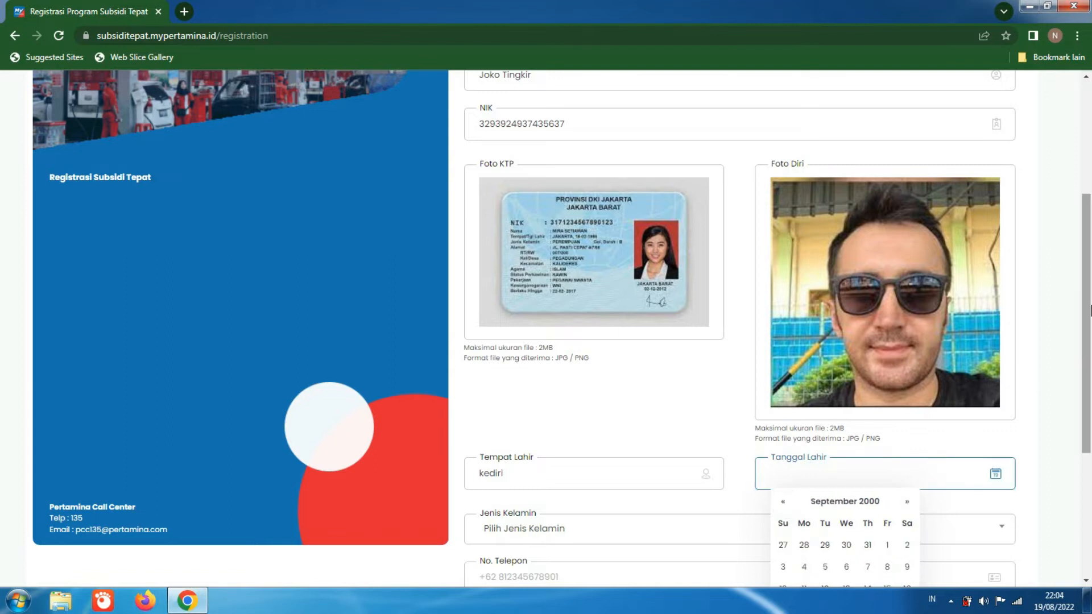
{"action": "left_click_drag", "start_coordinate": [1090, 310], "coordinate": [1090, 343]}
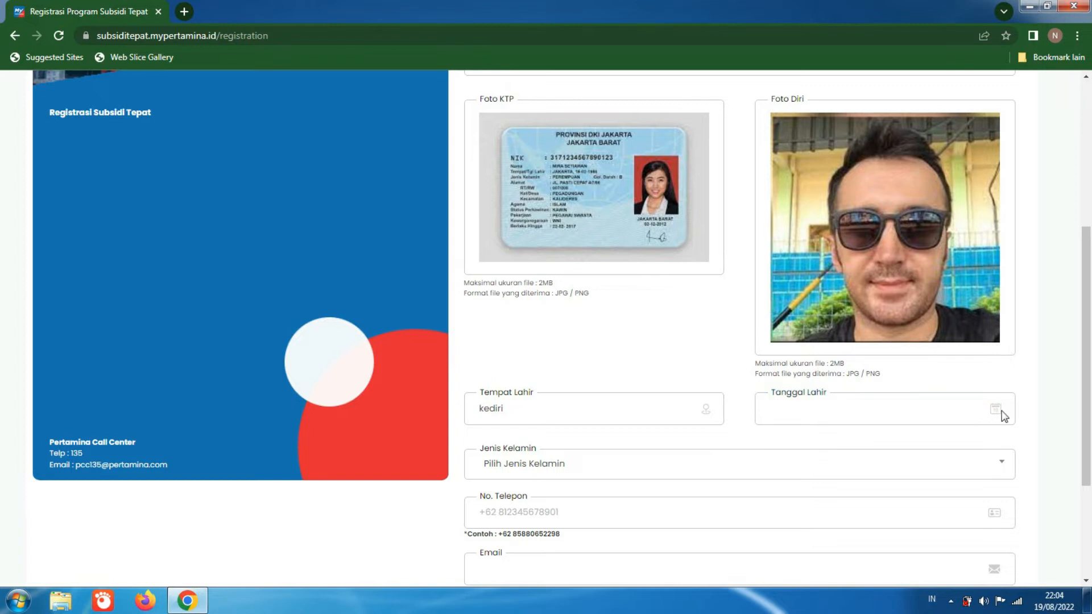
{"action": "left_click", "coordinate": [793, 419]}
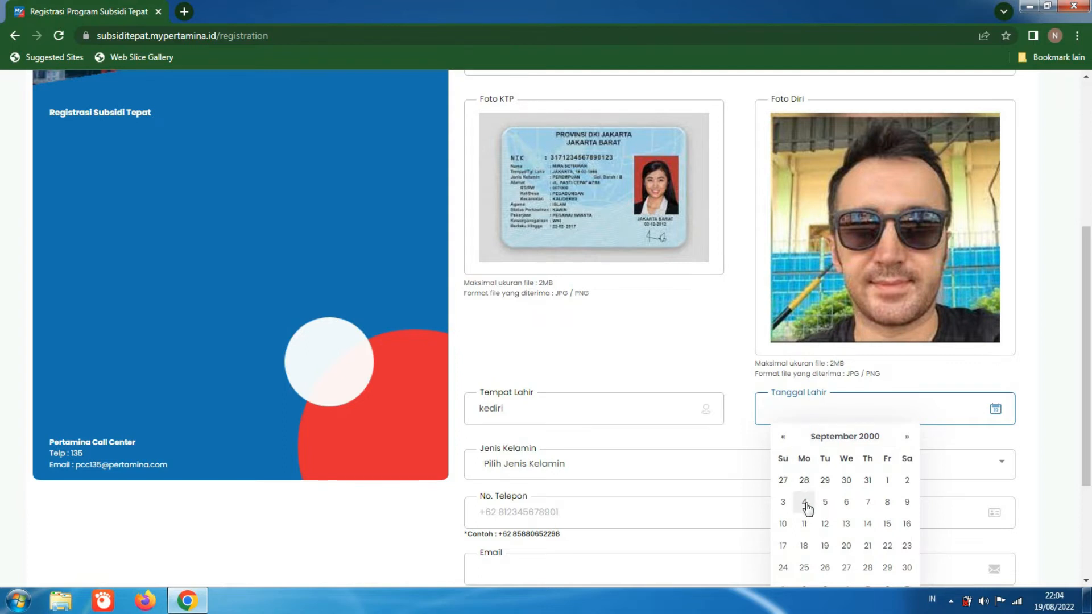
{"action": "left_click", "coordinate": [803, 522]}
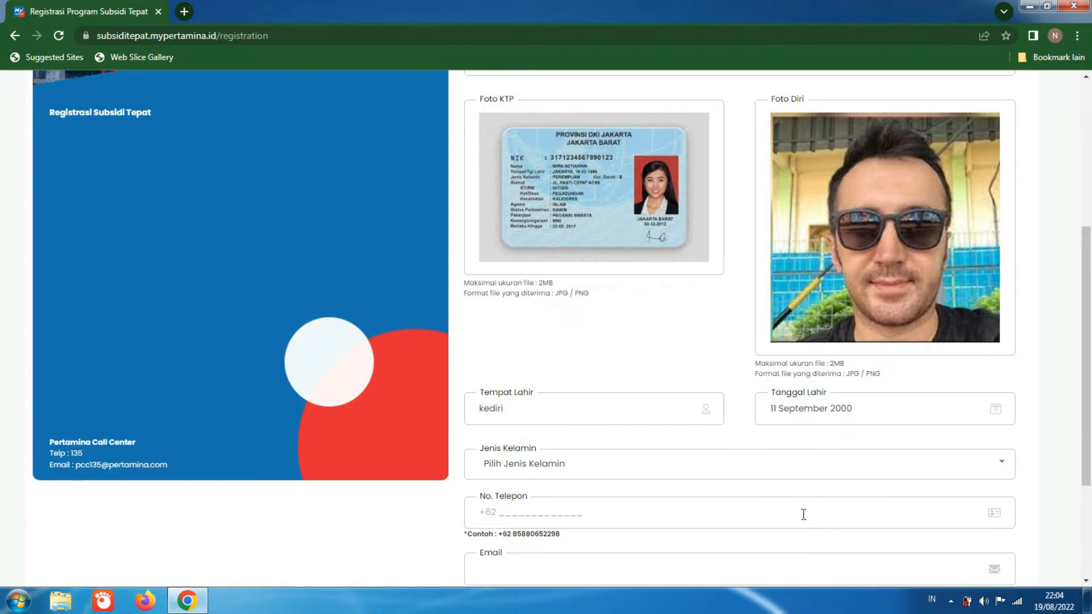
Step: Choose Laki-laki as the gender and enter the applicant's phone number
{"action": "left_click", "coordinate": [821, 475]}
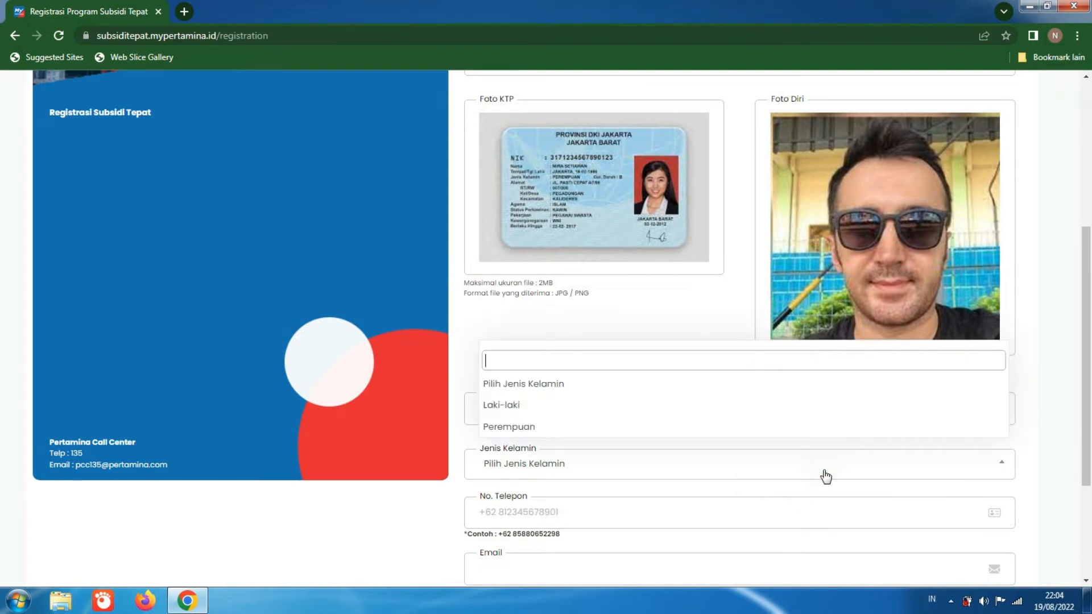
{"action": "left_click", "coordinate": [809, 405]}
{"action": "scroll", "coordinate": [1090, 344], "scroll_direction": "down", "scroll_amount": 1}
{"action": "scroll", "coordinate": [1090, 344], "scroll_direction": "down", "scroll_amount": 1}
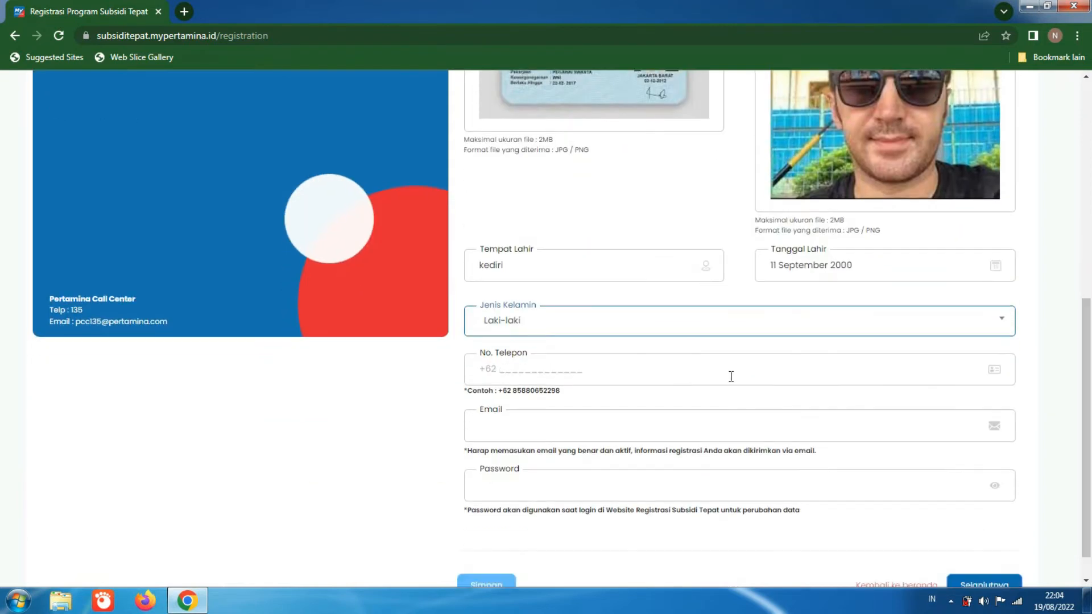
{"action": "left_click", "coordinate": [728, 370]}
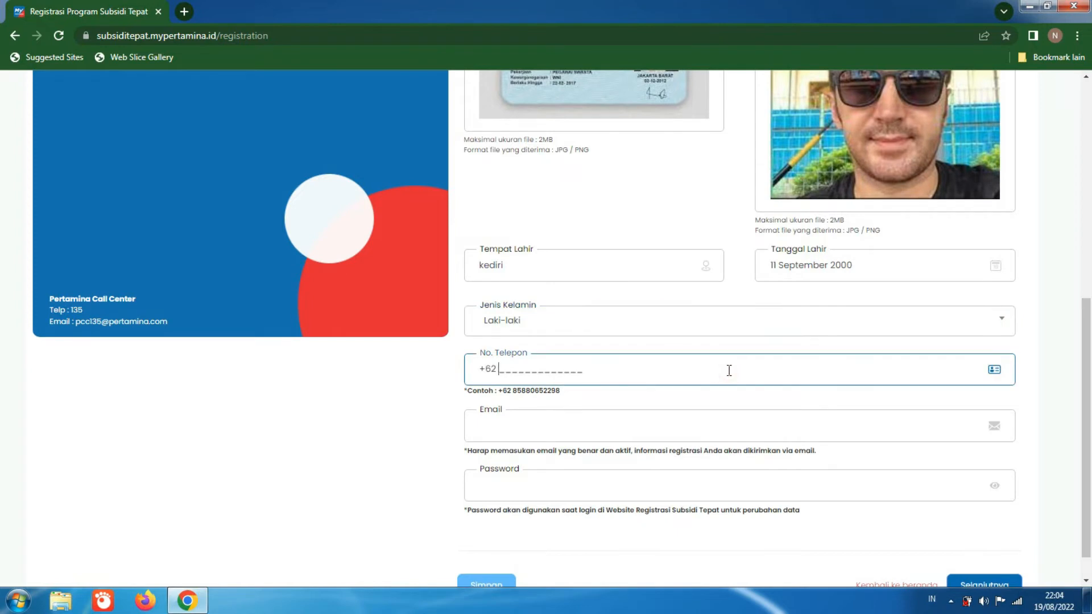
Step: Fill in the applicant's e-mail address in the Email field
{"action": "left_click", "coordinate": [704, 428]}
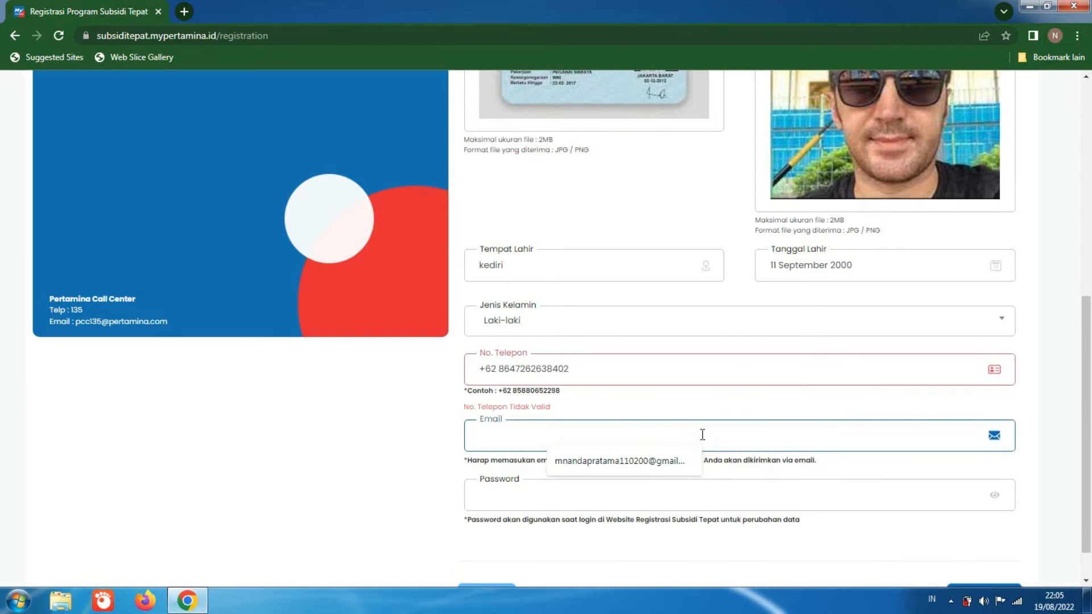
{"action": "type", "text": "mn"}
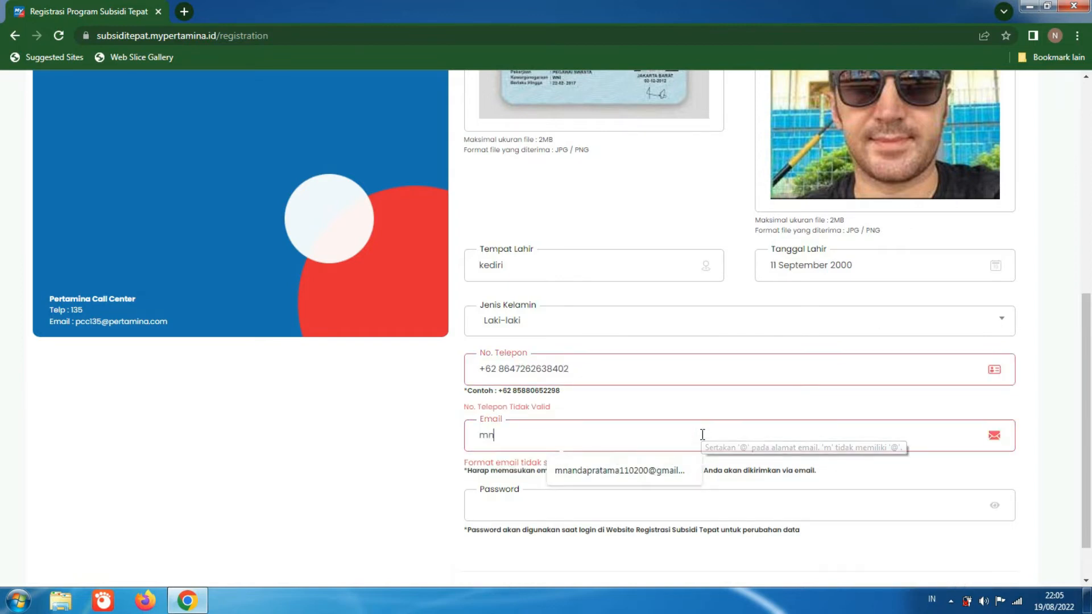
{"action": "key", "text": "BackSpace"}
{"action": "key", "text": "BackSpace"}
{"action": "key", "text": "BackSpace"}
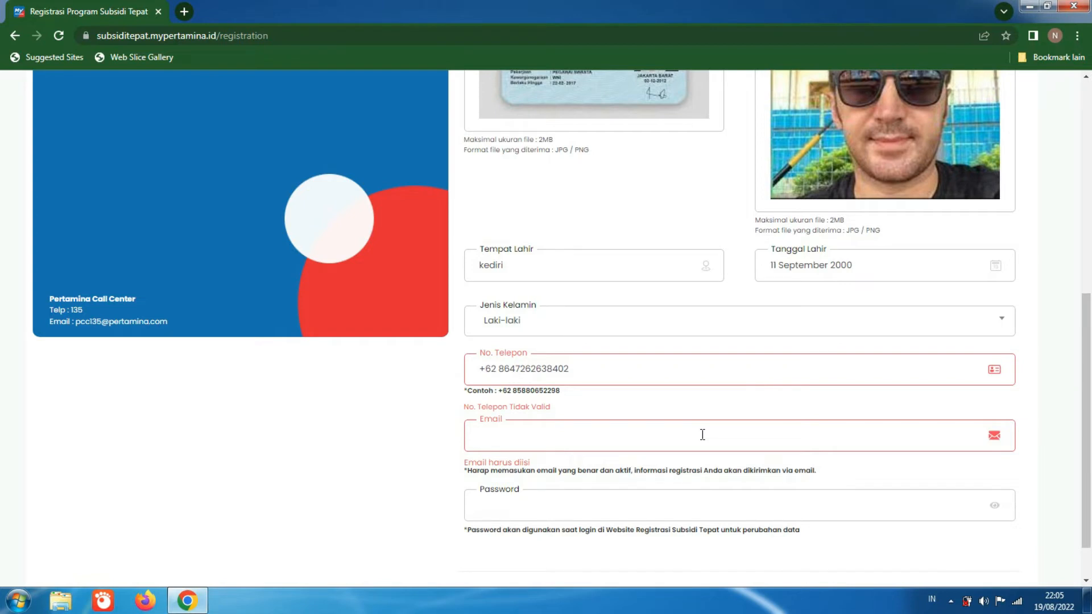
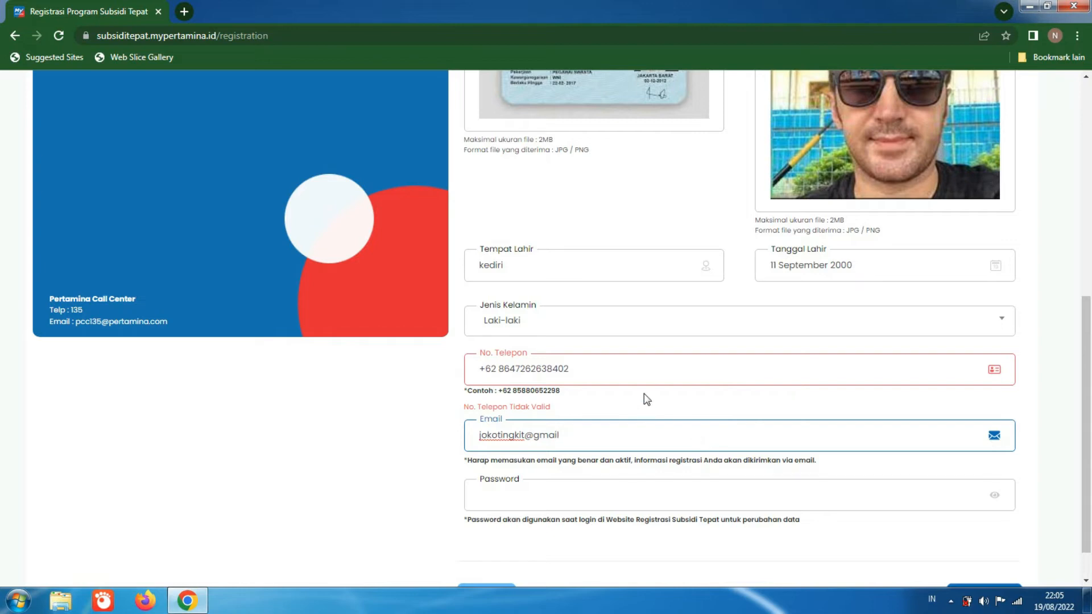
Step: Correct the leading digits of the applicant's phone number in the No. Telepon field
{"action": "left_click", "coordinate": [622, 372]}
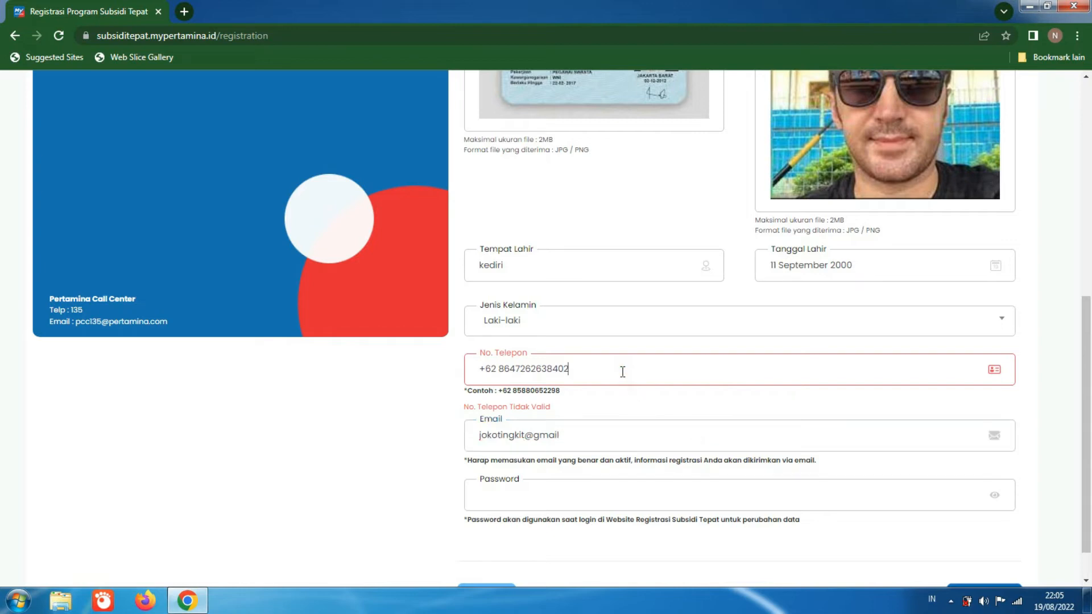
{"action": "left_click", "coordinate": [511, 371]}
{"action": "key", "text": "BackSpace"}
{"action": "type", "text": "5"}
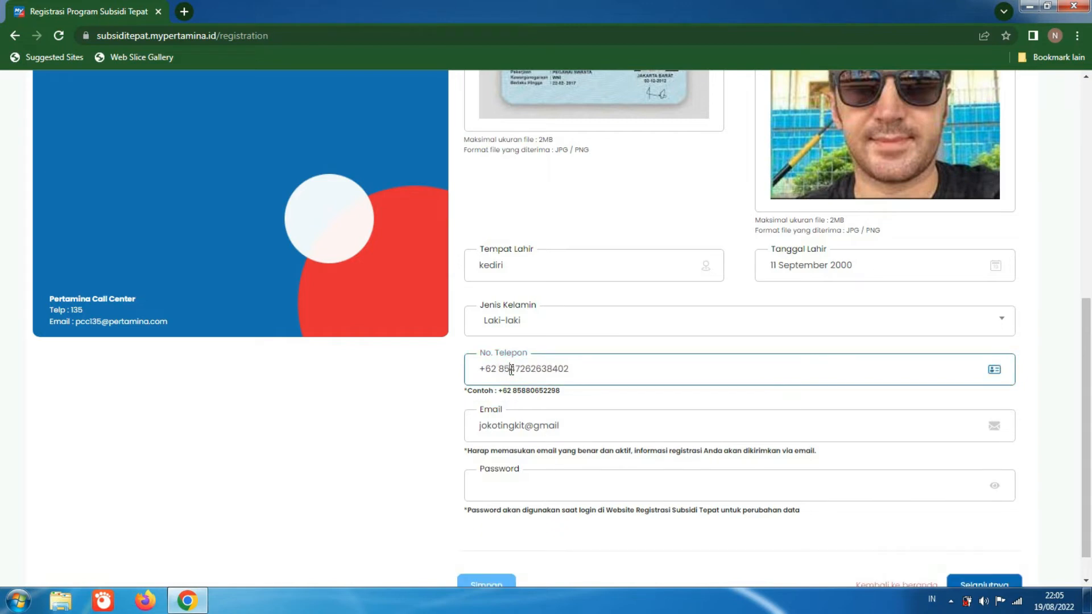
{"action": "left_click", "coordinate": [557, 479]}
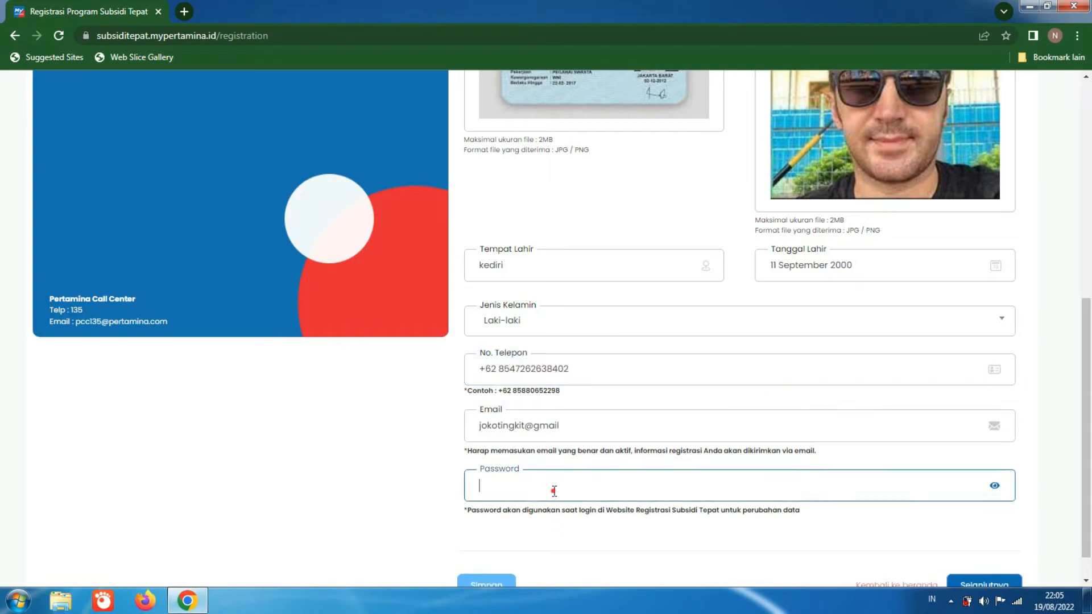
{"action": "left_click", "coordinate": [514, 370]}
{"action": "key", "text": "BackSpace"}
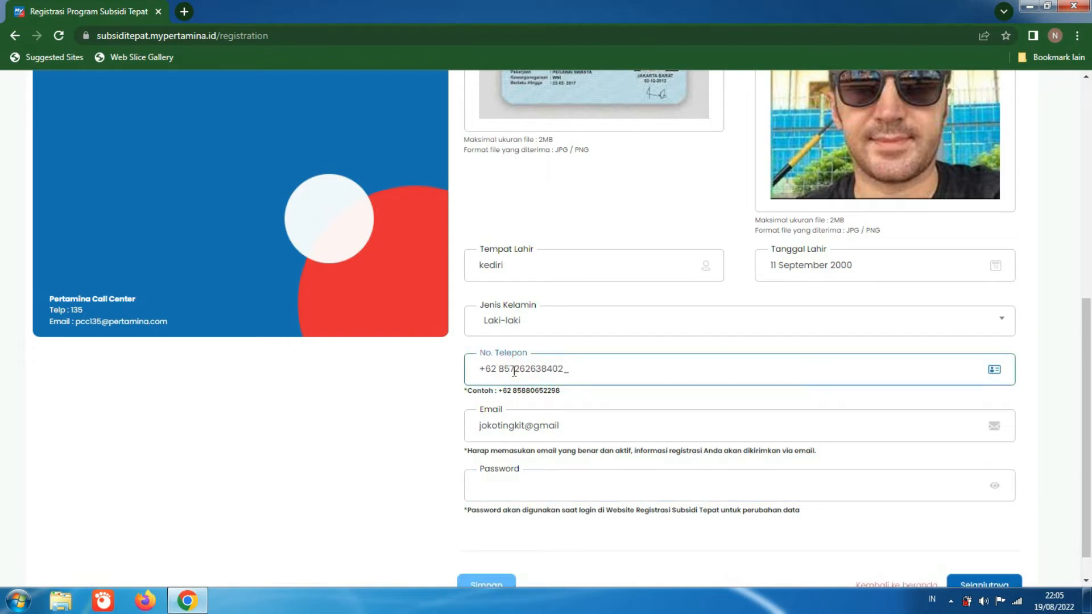
Step: Enter the account password and continue to the Data Alamat Lengkap section
{"action": "left_click", "coordinate": [530, 491]}
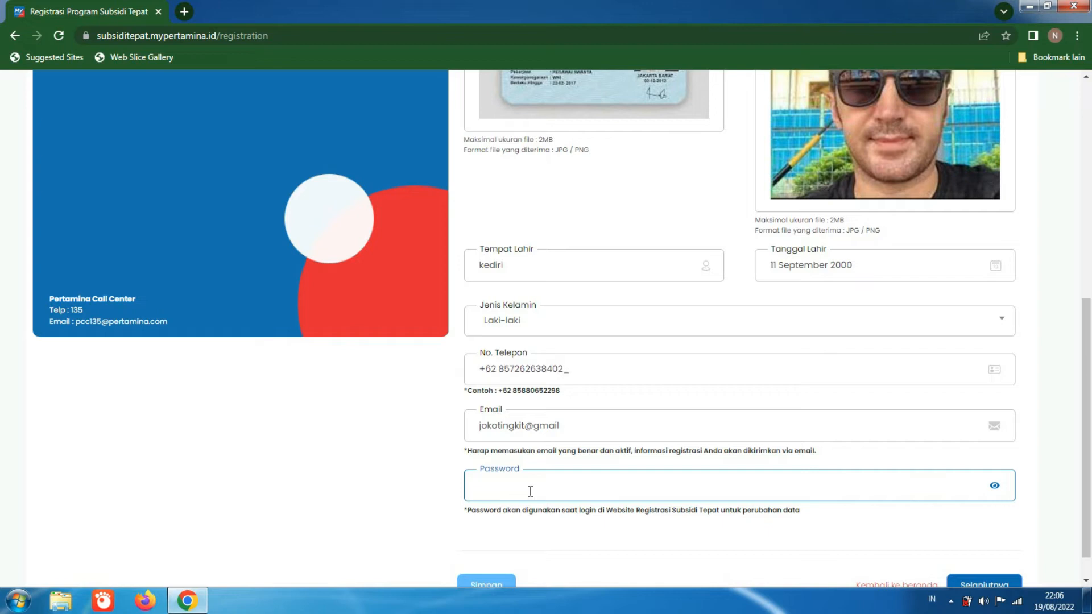
{"action": "type", "text": "••••••"}
{"action": "left_click_drag", "start_coordinate": [1086, 393], "coordinate": [1090, 427]}
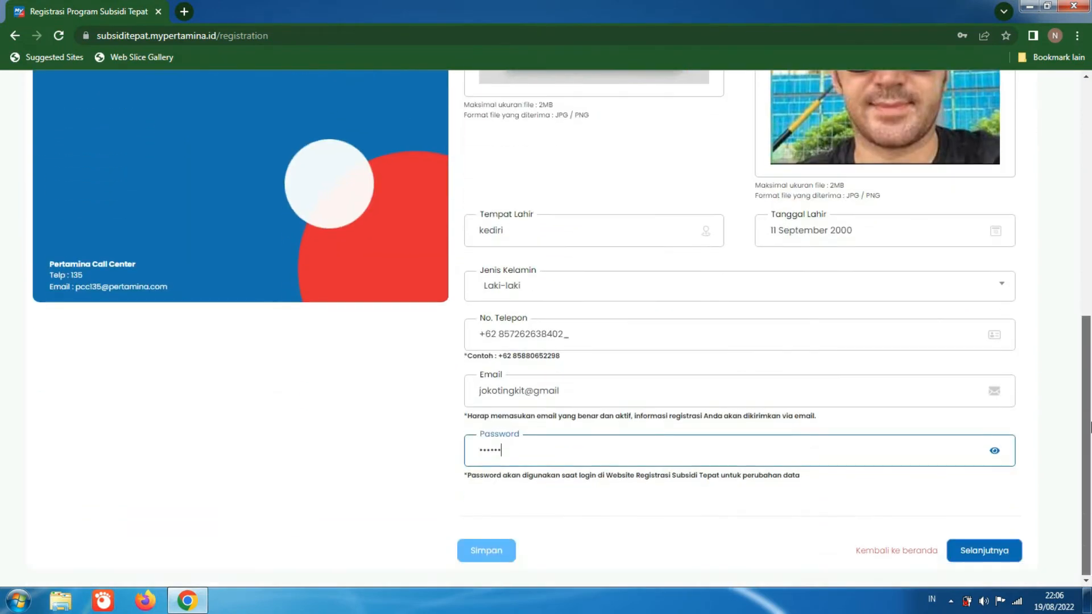
{"action": "left_click", "coordinate": [1007, 549]}
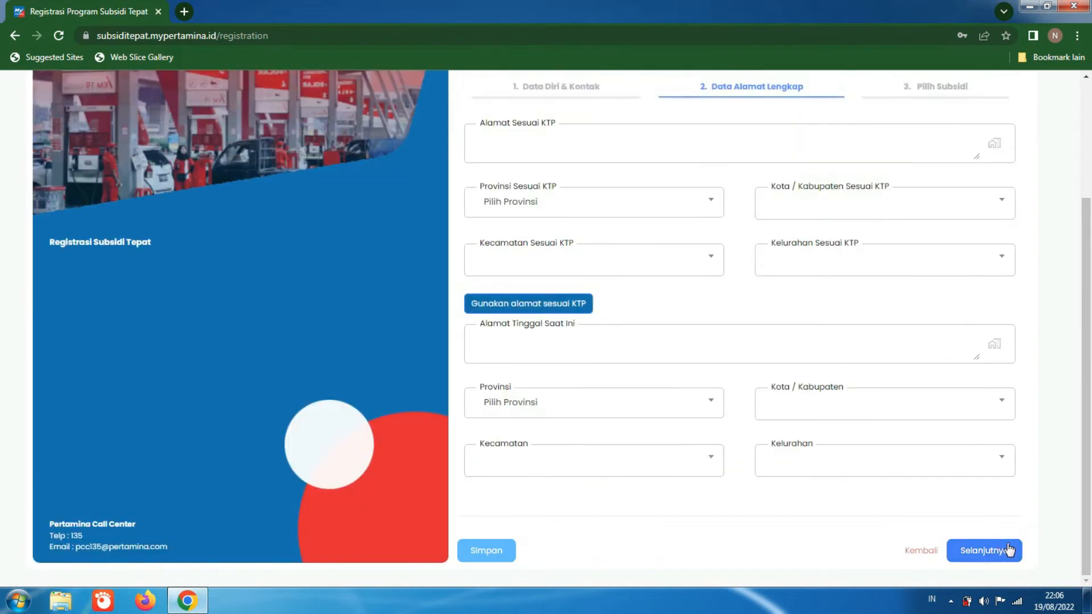
Step: Enter the applicant's full address, including hamlet, RT/RW, village, district, regency and province, as the Alamat Sesuai KTP
{"action": "left_click_drag", "start_coordinate": [1089, 451], "coordinate": [1090, 422]}
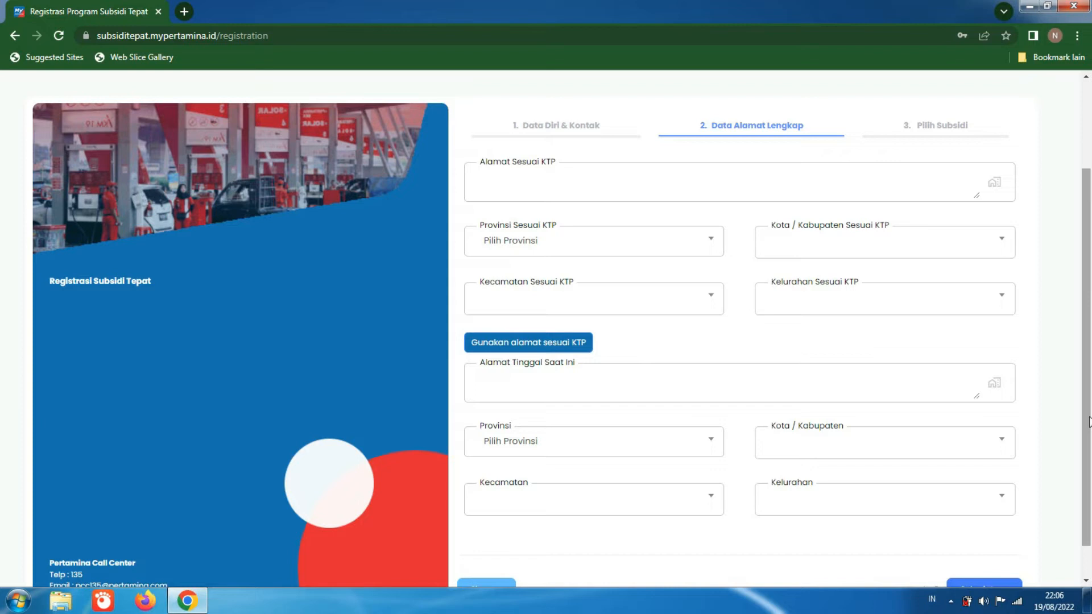
{"action": "left_click", "coordinate": [681, 188]}
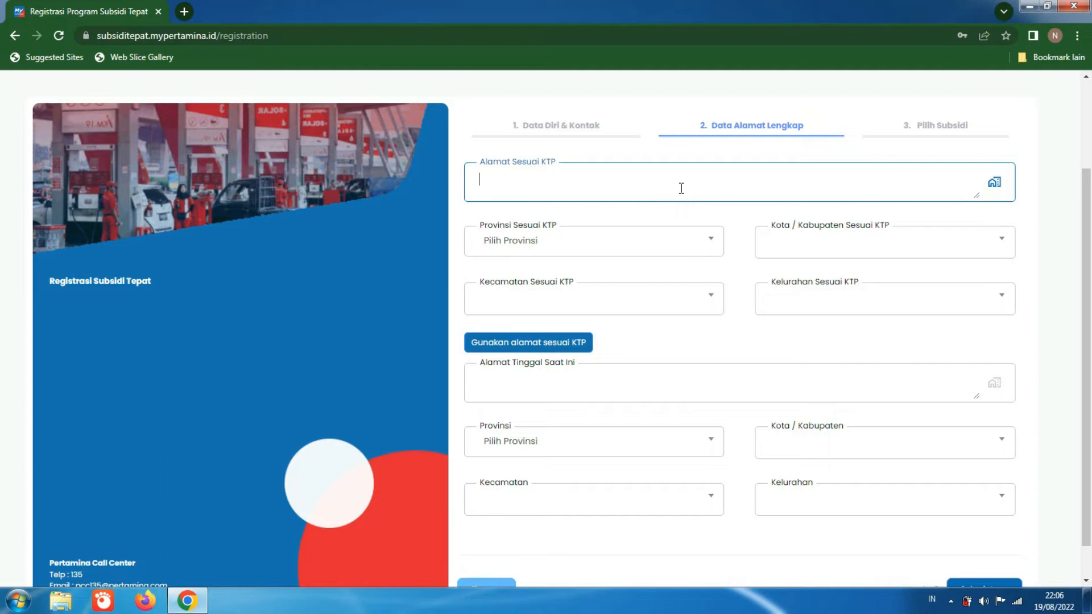
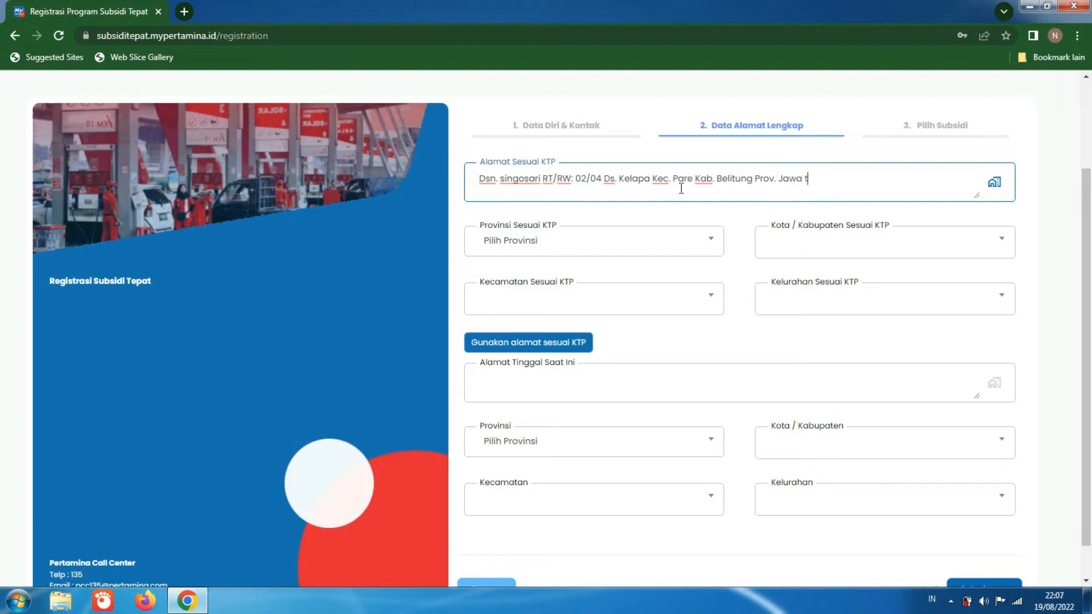
Step: Set the KTP province to GORONTALO and the Kota / Kabupaten to KABUPATEN BOALEMO
{"action": "left_click", "coordinate": [586, 250]}
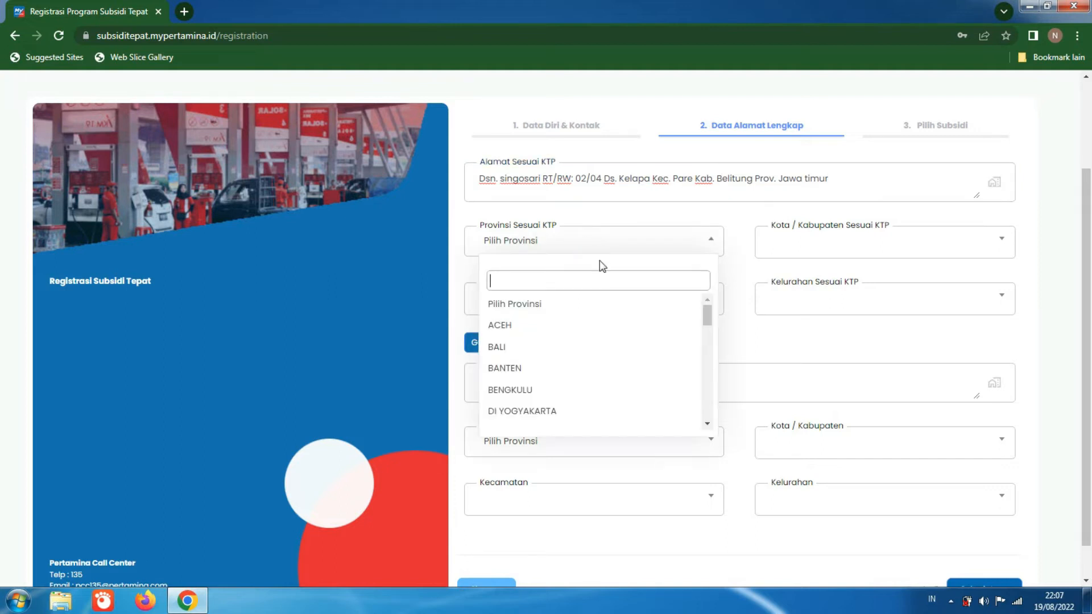
{"action": "left_click", "coordinate": [707, 332]}
{"action": "scroll", "coordinate": [708, 333], "scroll_direction": "down", "scroll_amount": 1}
{"action": "left_click", "coordinate": [679, 384]}
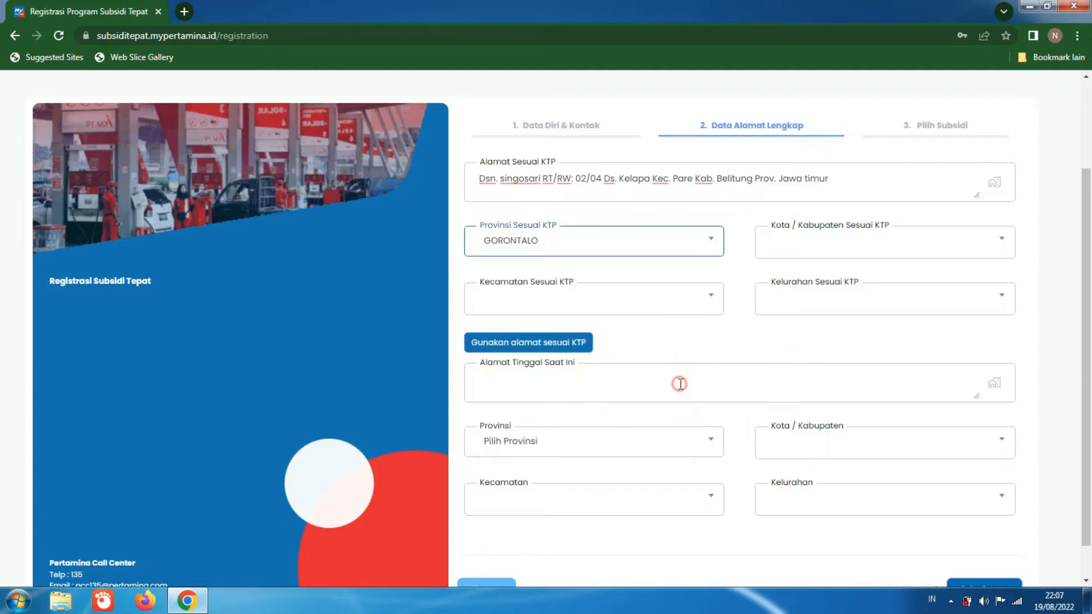
{"action": "left_click", "coordinate": [872, 244]}
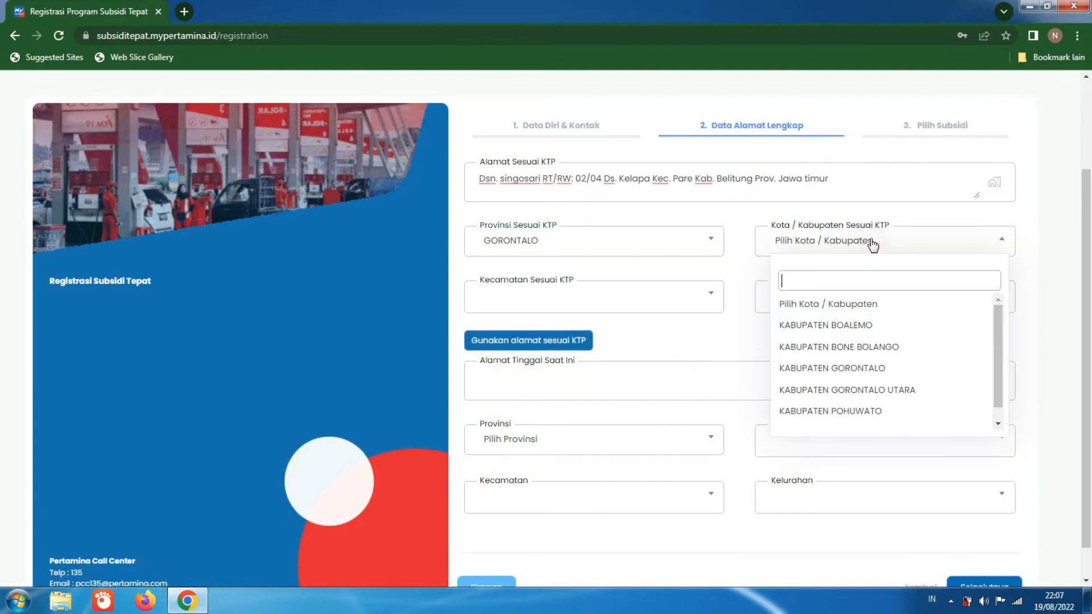
{"action": "left_click", "coordinate": [878, 326]}
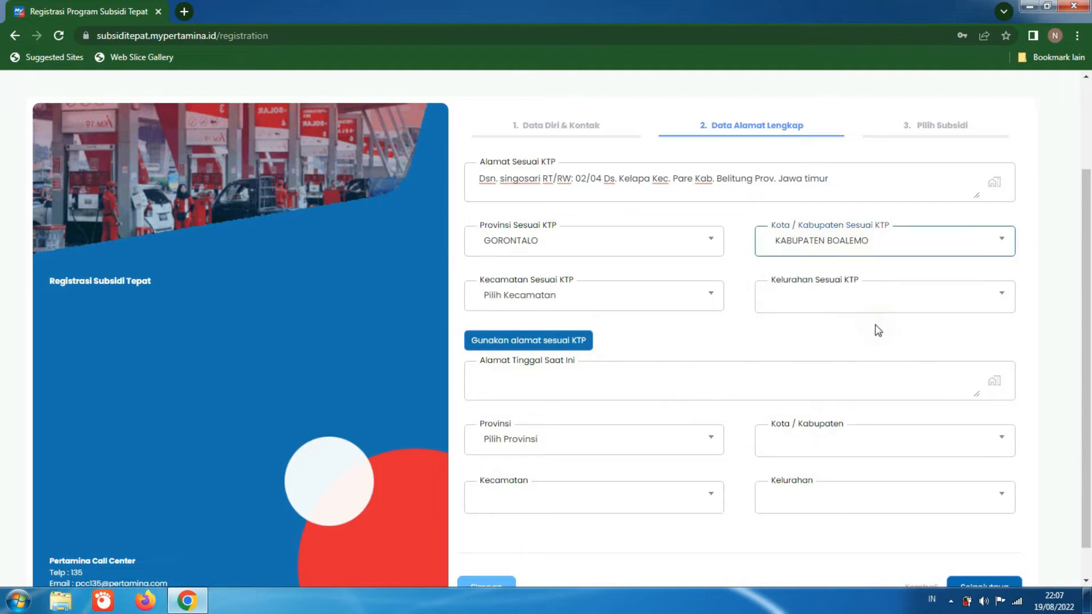
Step: Set the KTP Kecamatan to DULUPI and the Kelurahan to KOTARAJA
{"action": "left_click", "coordinate": [668, 294]}
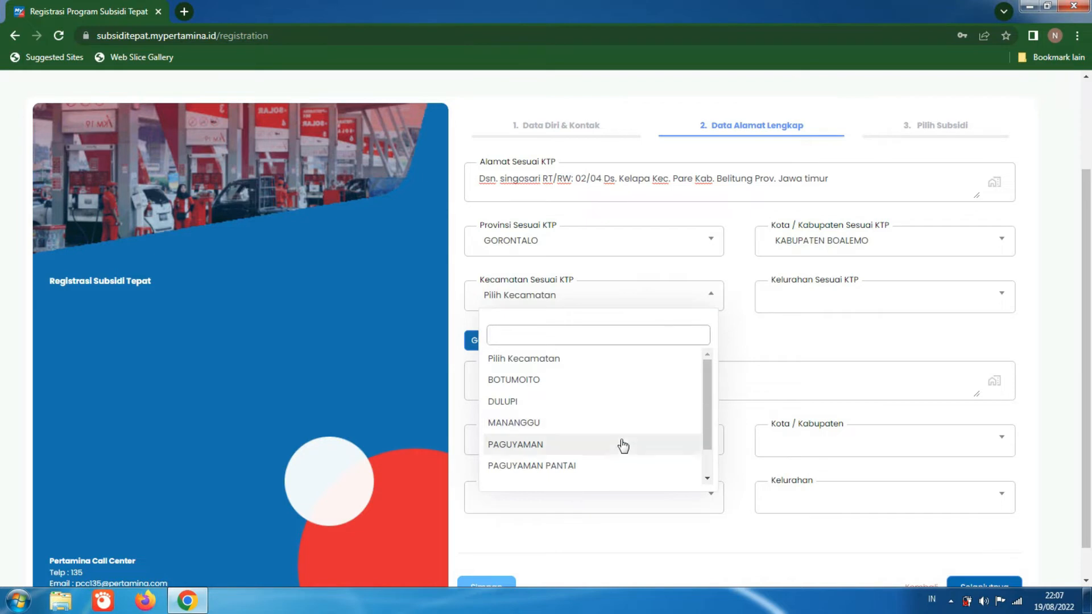
{"action": "left_click", "coordinate": [626, 401]}
{"action": "left_click", "coordinate": [797, 306]}
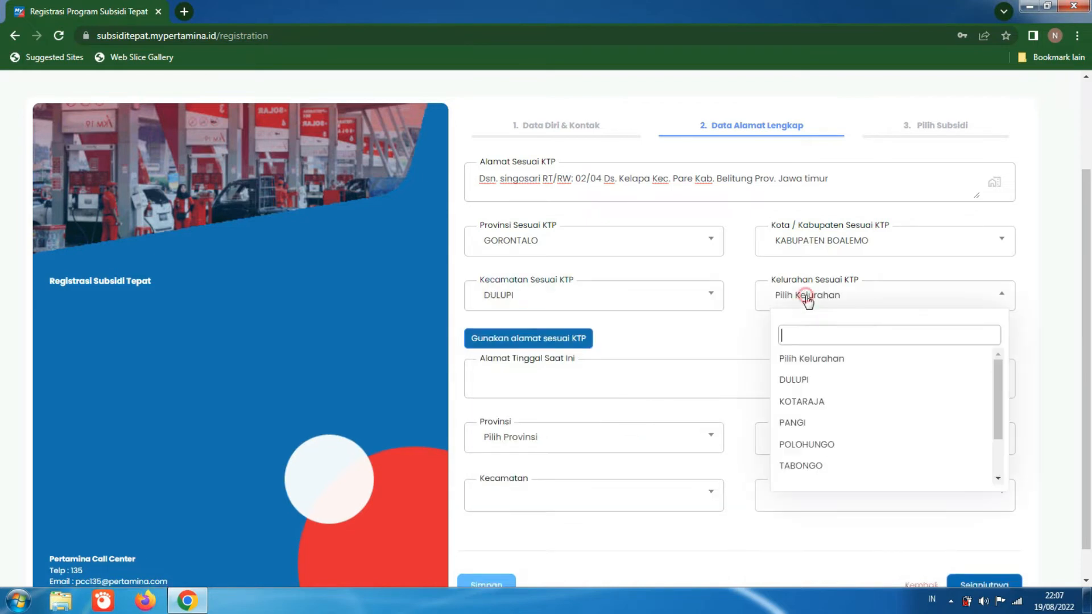
{"action": "left_click", "coordinate": [815, 402]}
Step: Reuse the KTP address as the current residence address and continue to the Pilih Subsidi section
{"action": "left_click", "coordinate": [810, 388]}
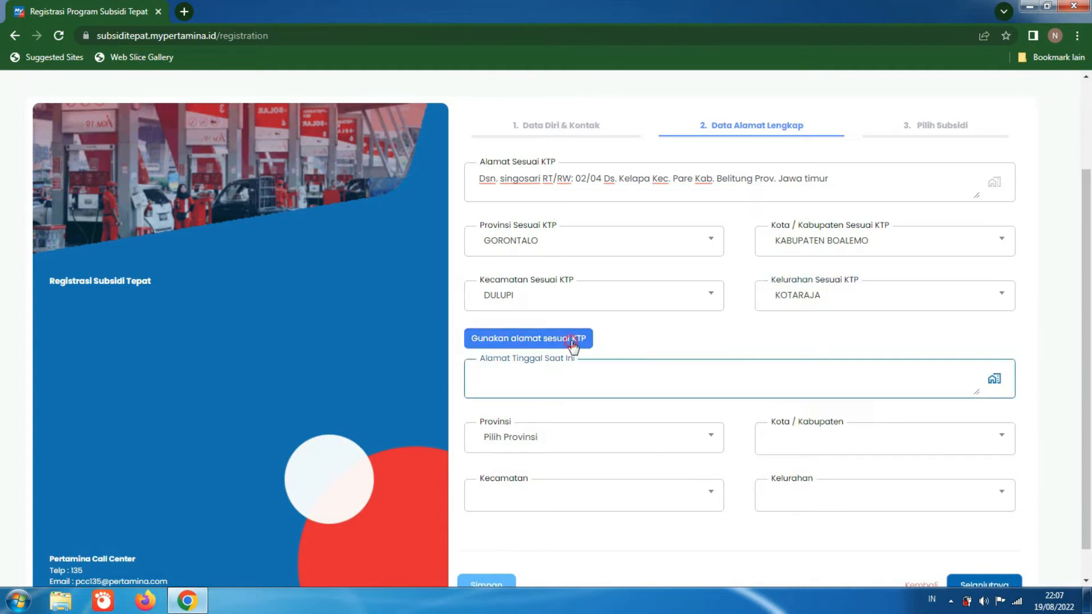
{"action": "left_click", "coordinate": [573, 341]}
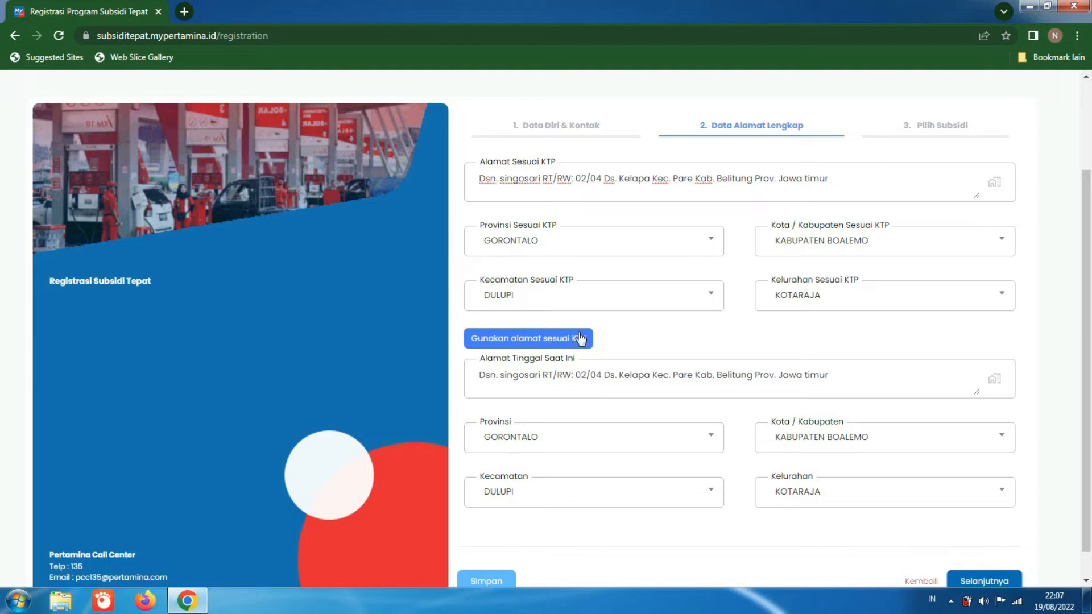
{"action": "left_click", "coordinate": [845, 374]}
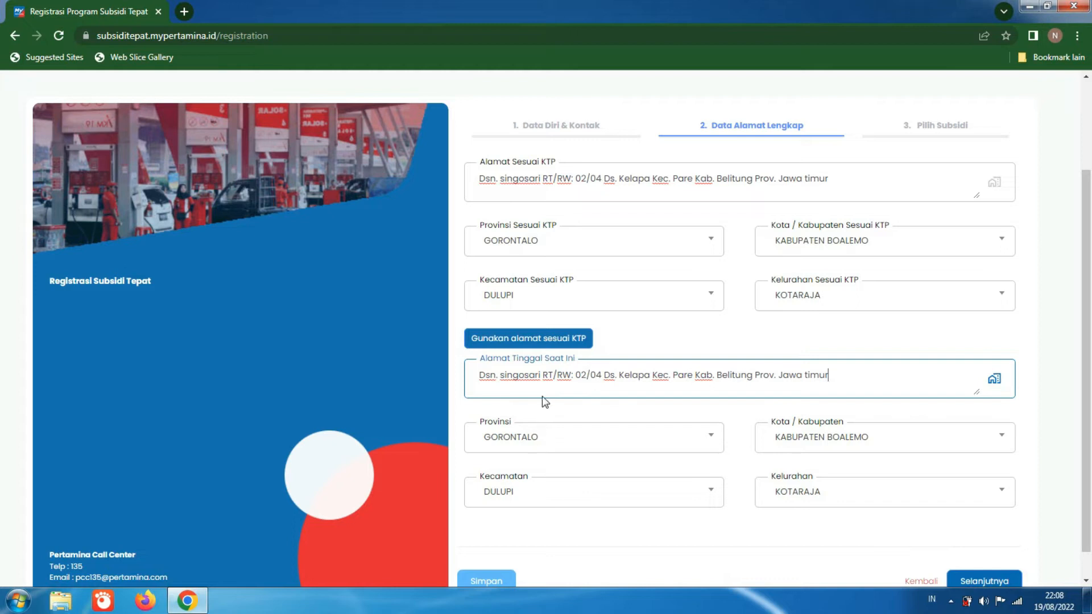
{"action": "left_click", "coordinate": [537, 339]}
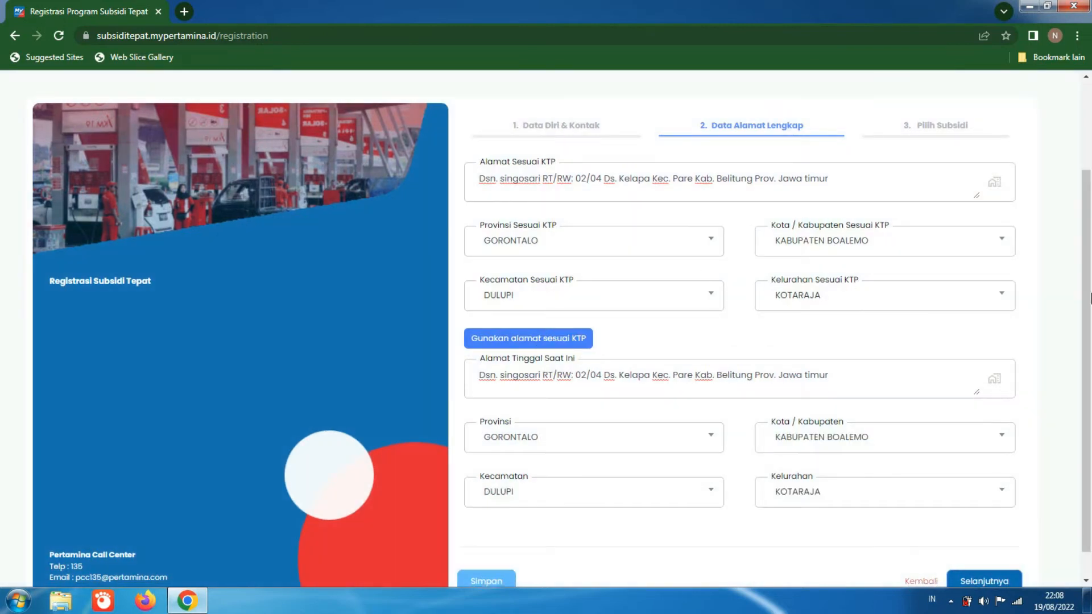
{"action": "scroll", "coordinate": [1090, 406], "scroll_direction": "down", "scroll_amount": 1}
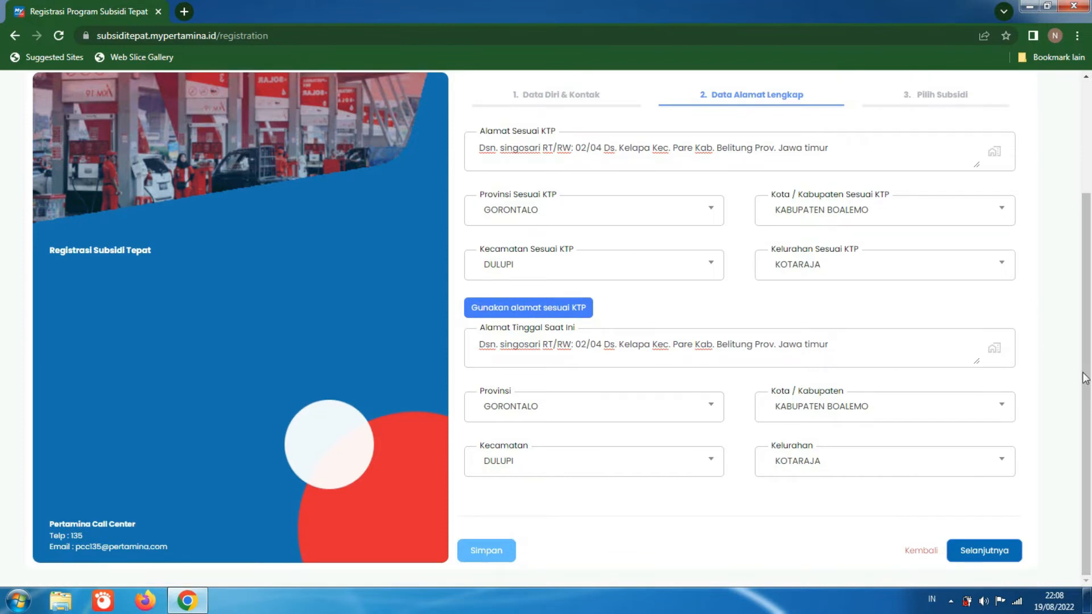
{"action": "scroll", "coordinate": [1087, 341], "scroll_direction": "up", "scroll_amount": 2}
{"action": "scroll", "coordinate": [1089, 318], "scroll_direction": "down", "scroll_amount": 2}
{"action": "left_click", "coordinate": [1005, 553]}
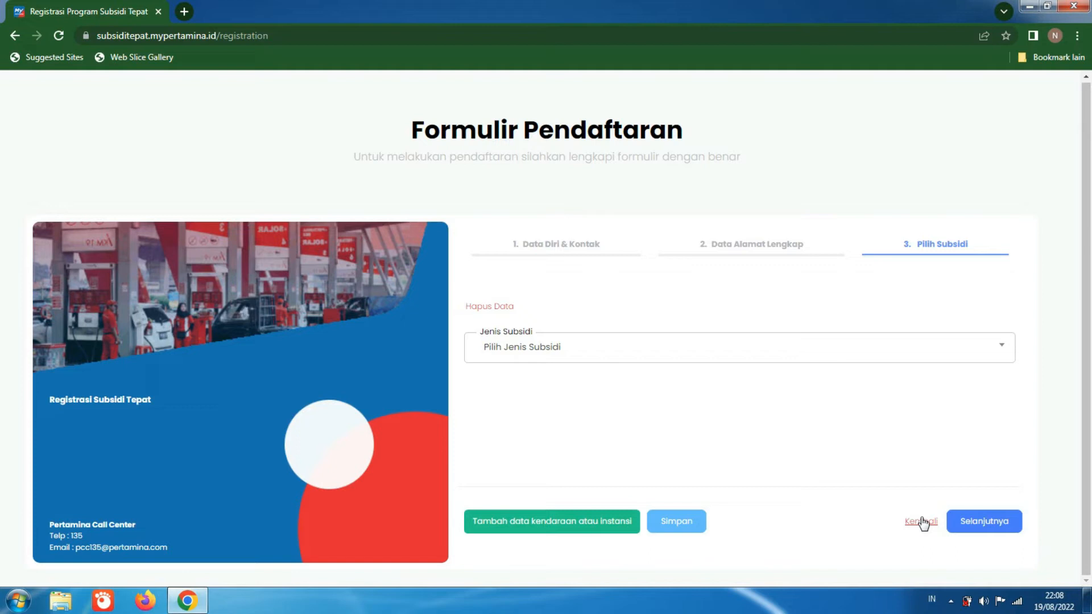
Step: Choose Pertalite as the Jenis Subsidi and Pribadi as the Tipe Customer
{"action": "left_click", "coordinate": [923, 350]}
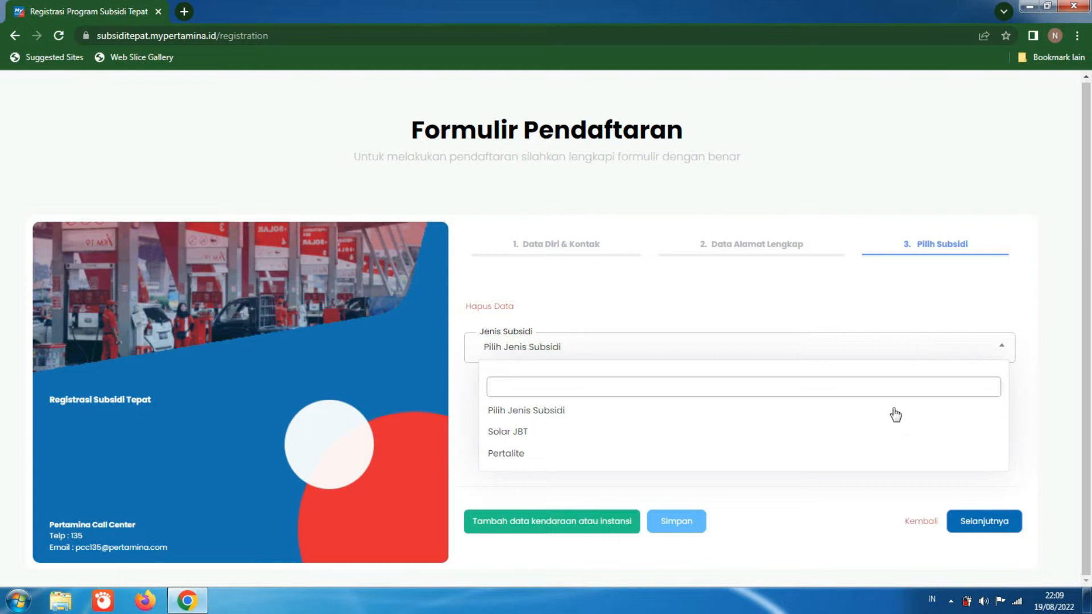
{"action": "left_click", "coordinate": [861, 455]}
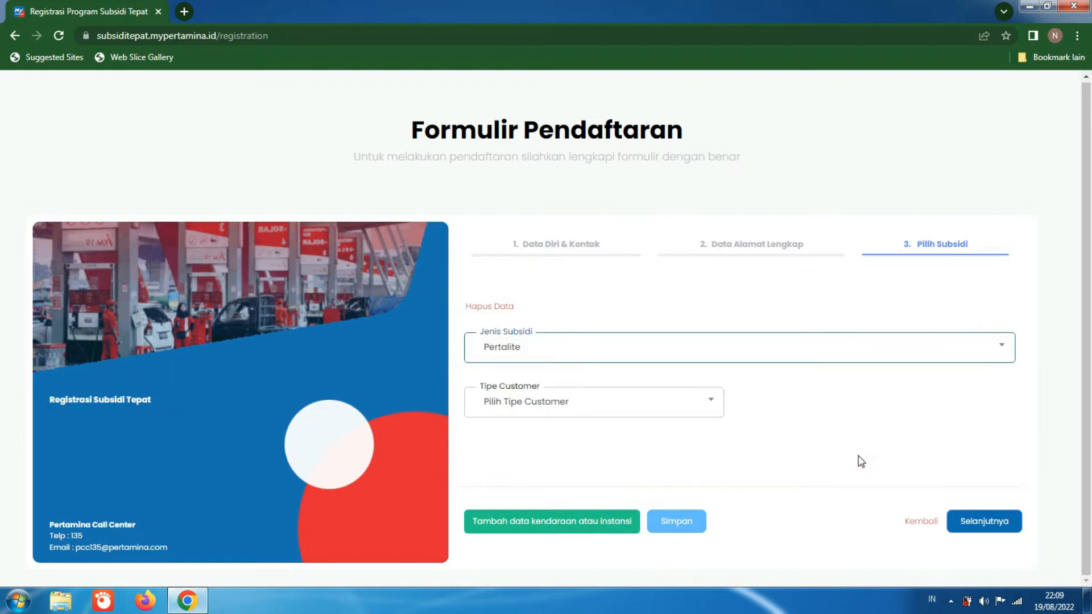
{"action": "left_click", "coordinate": [705, 413]}
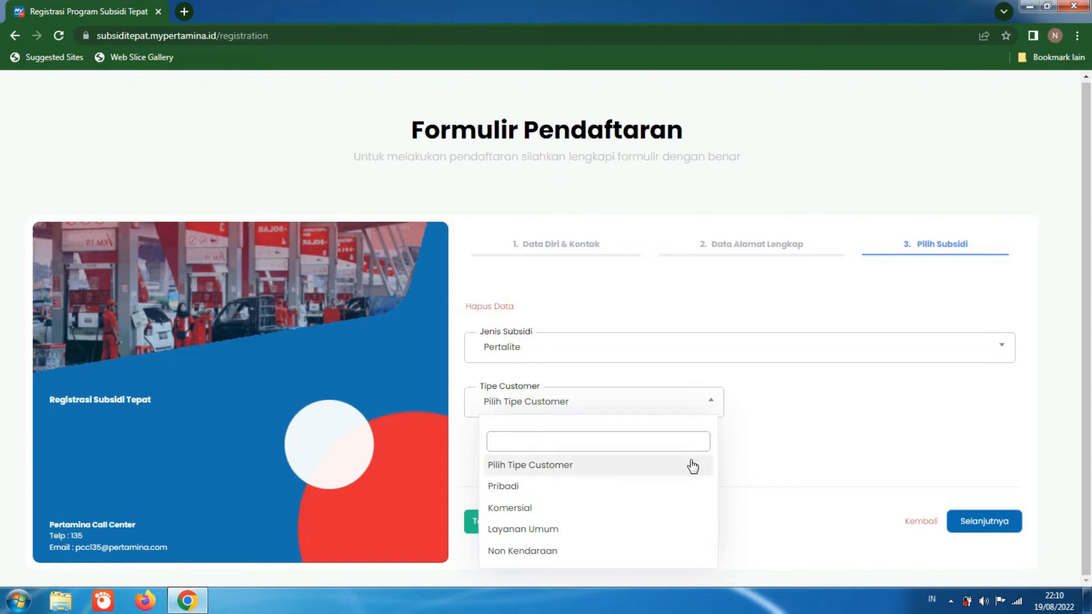
{"action": "left_click", "coordinate": [673, 485]}
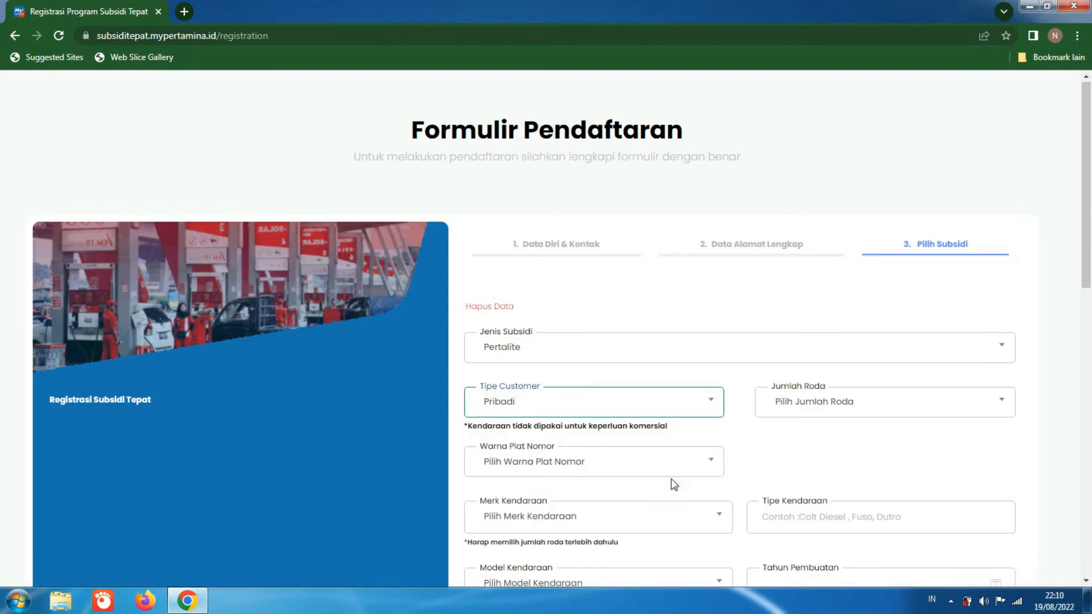
Step: Set the vehicle's Jumlah Roda to Roda Empat
{"action": "left_click_drag", "start_coordinate": [1086, 140], "coordinate": [1090, 207]}
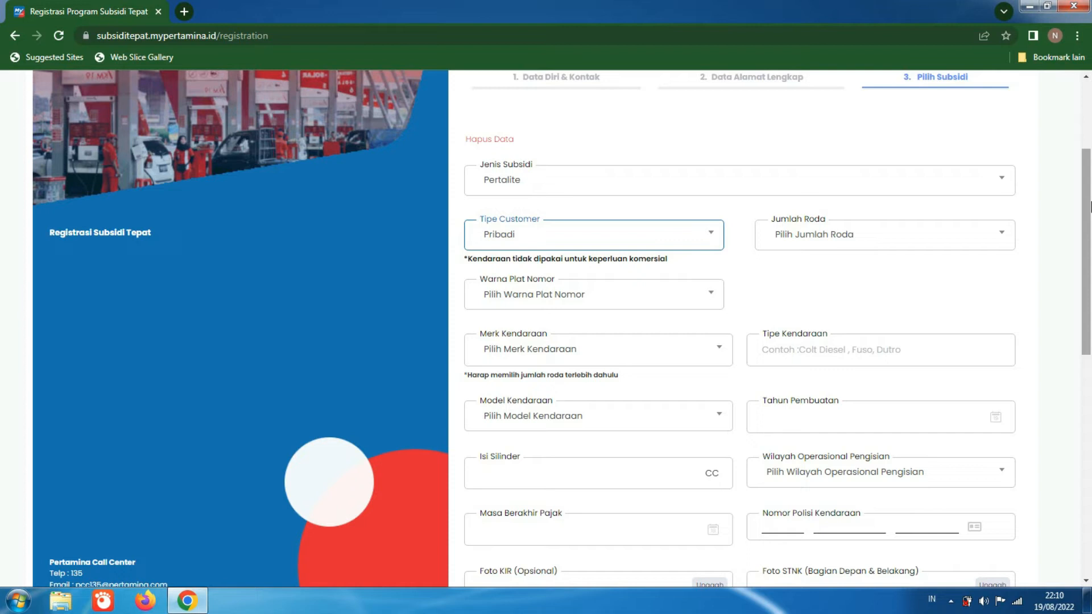
{"action": "left_click", "coordinate": [965, 241]}
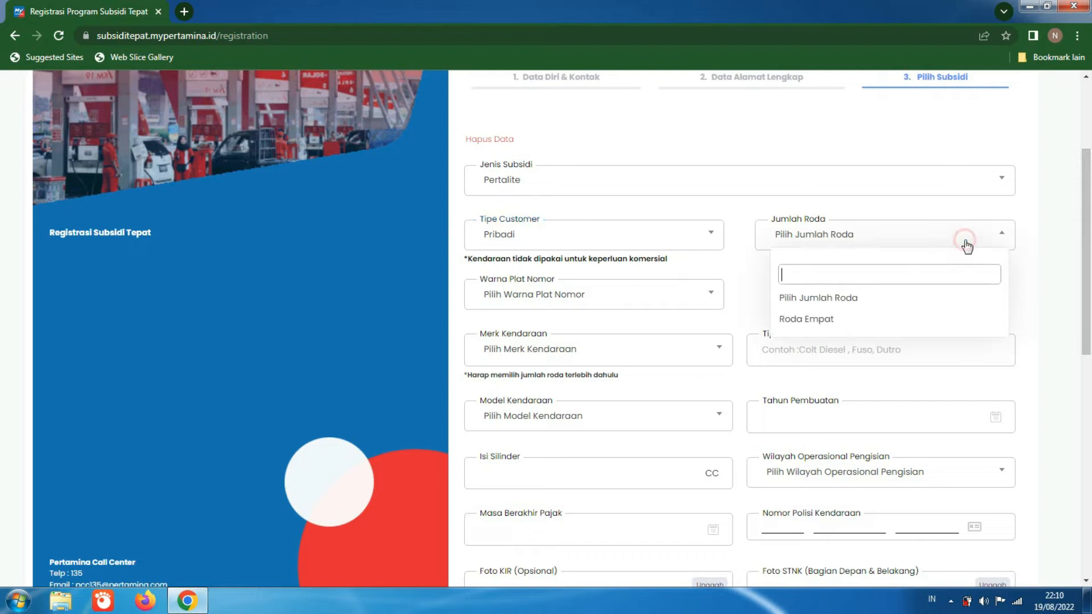
{"action": "left_click", "coordinate": [930, 323]}
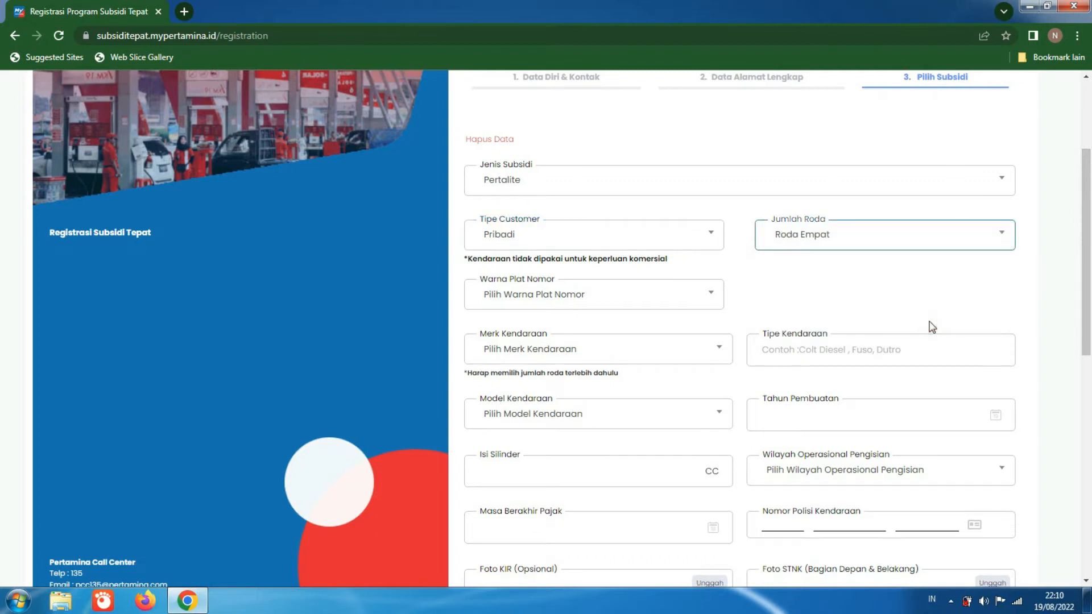
Step: Select Roda Empat as the Jumlah Roda and Hitam as the Warna Plat Nomor
{"action": "left_click", "coordinate": [956, 234]}
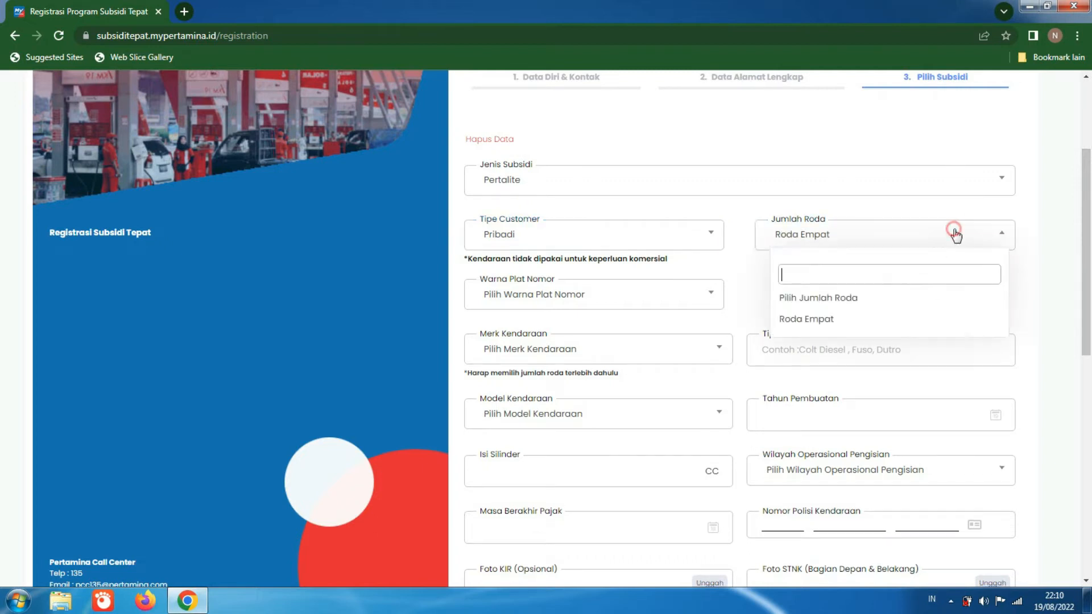
{"action": "left_click", "coordinate": [885, 324]}
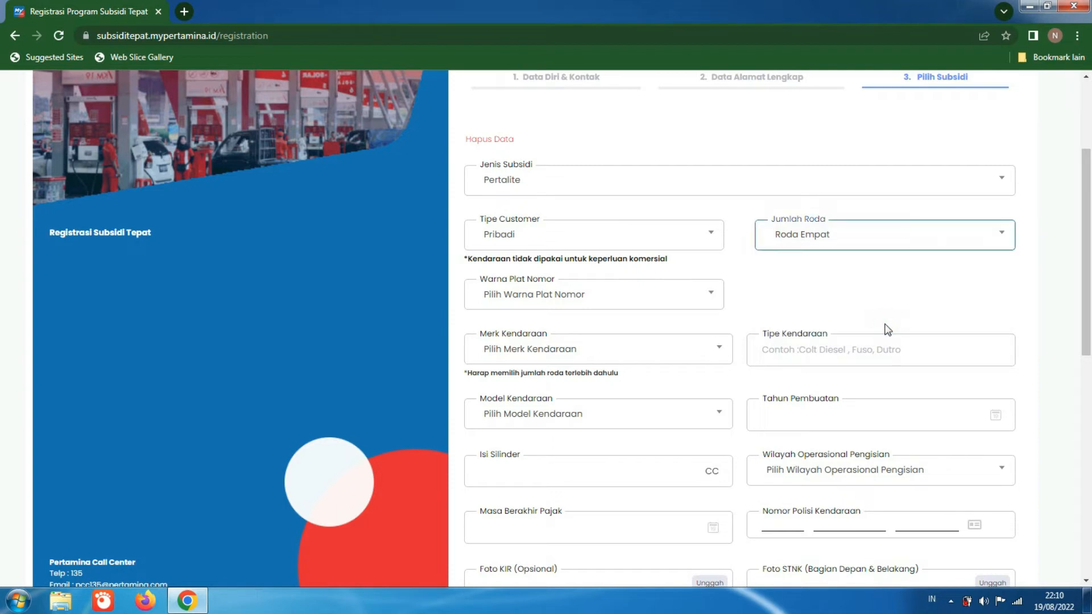
{"action": "left_click", "coordinate": [630, 296]}
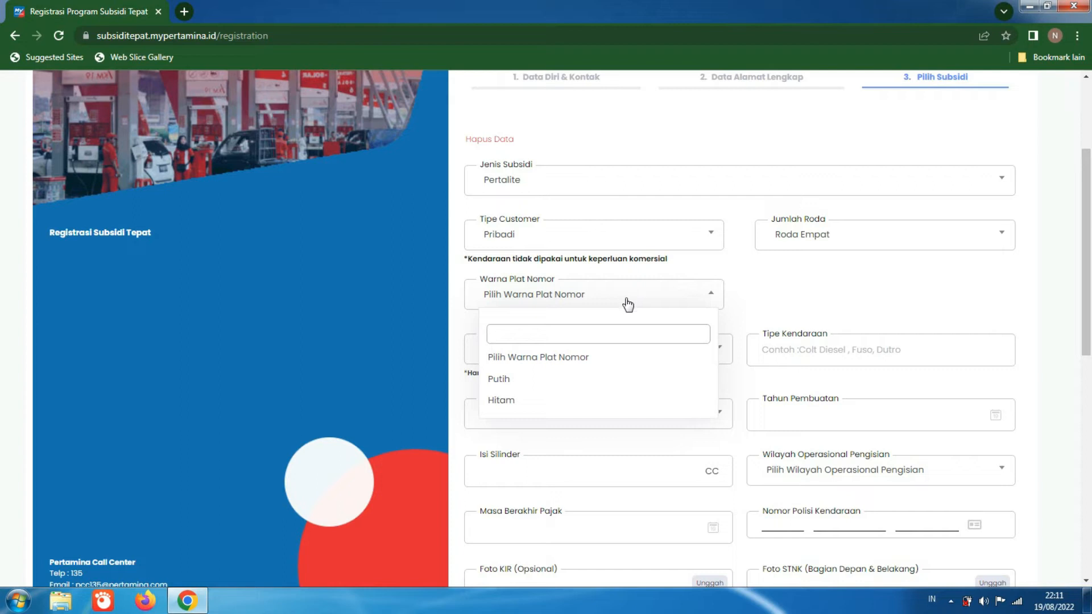
{"action": "left_click", "coordinate": [569, 400]}
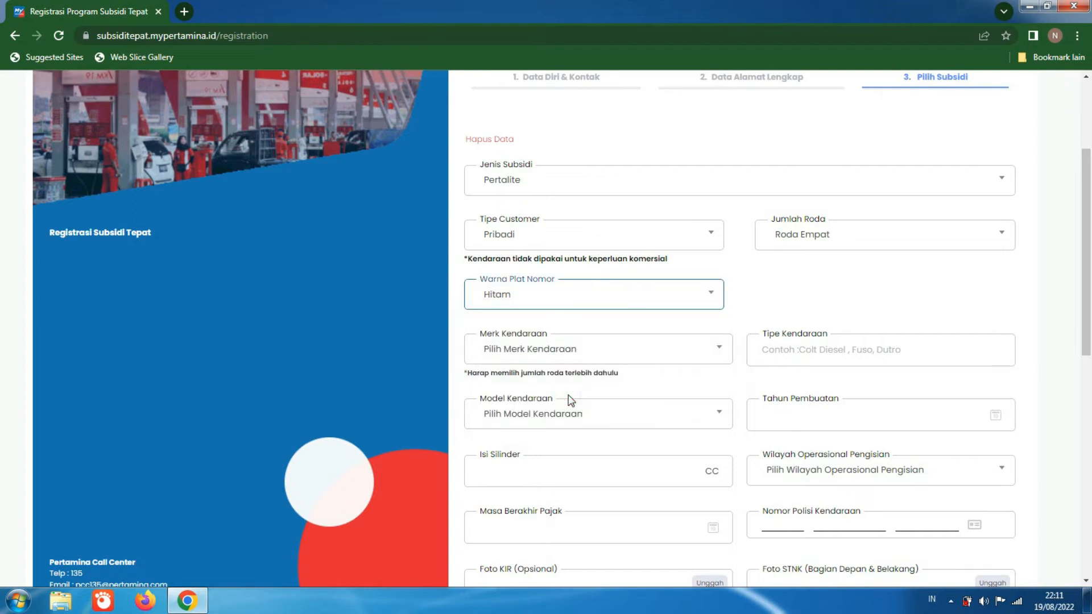
Step: Find TOYOTA in the brand list and set it as the Merk Kendaraan
{"action": "left_click", "coordinate": [619, 354]}
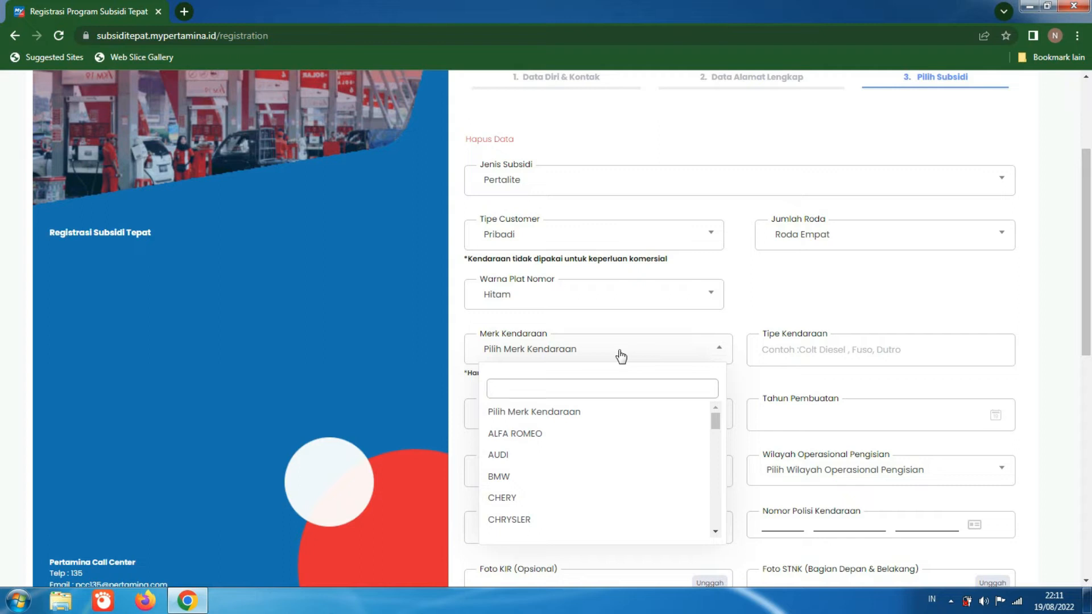
{"action": "scroll", "coordinate": [718, 427], "scroll_direction": "down", "scroll_amount": 2}
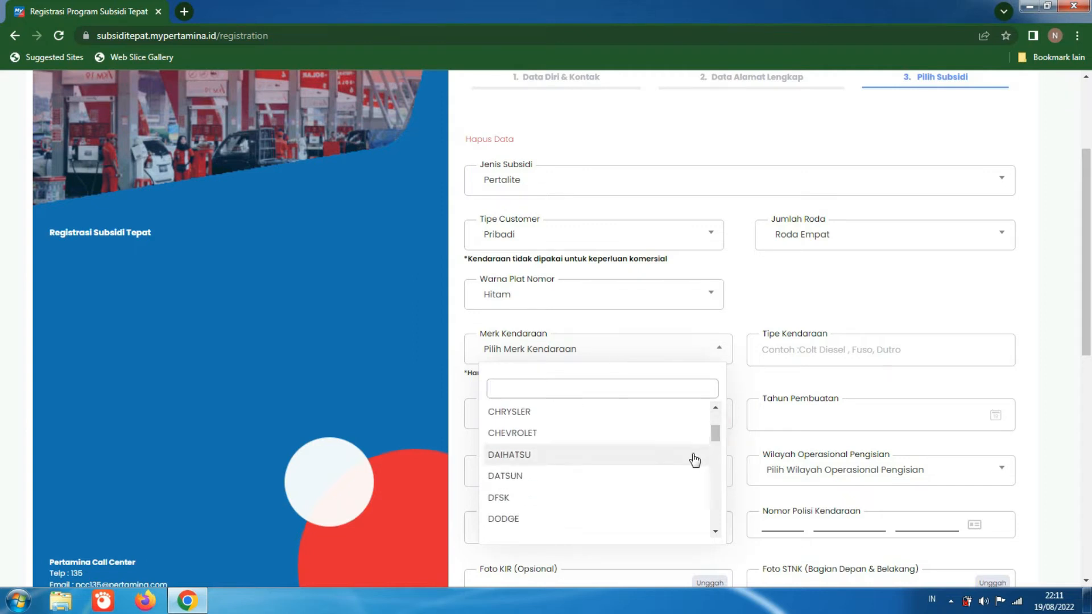
{"action": "type", "text": "t"}
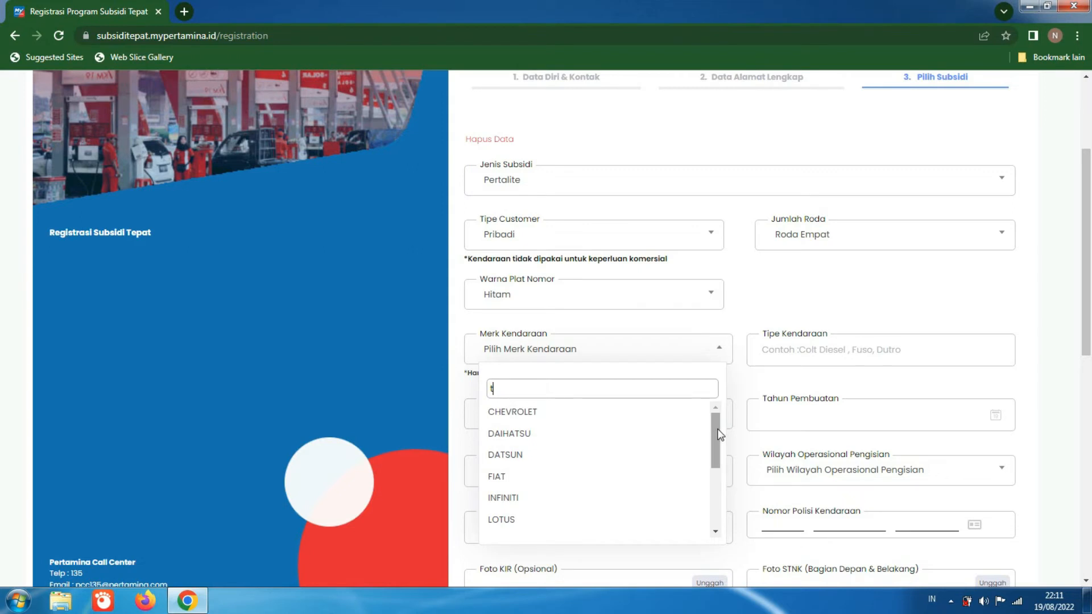
{"action": "type", "text": "o"}
{"action": "left_click", "coordinate": [697, 419]}
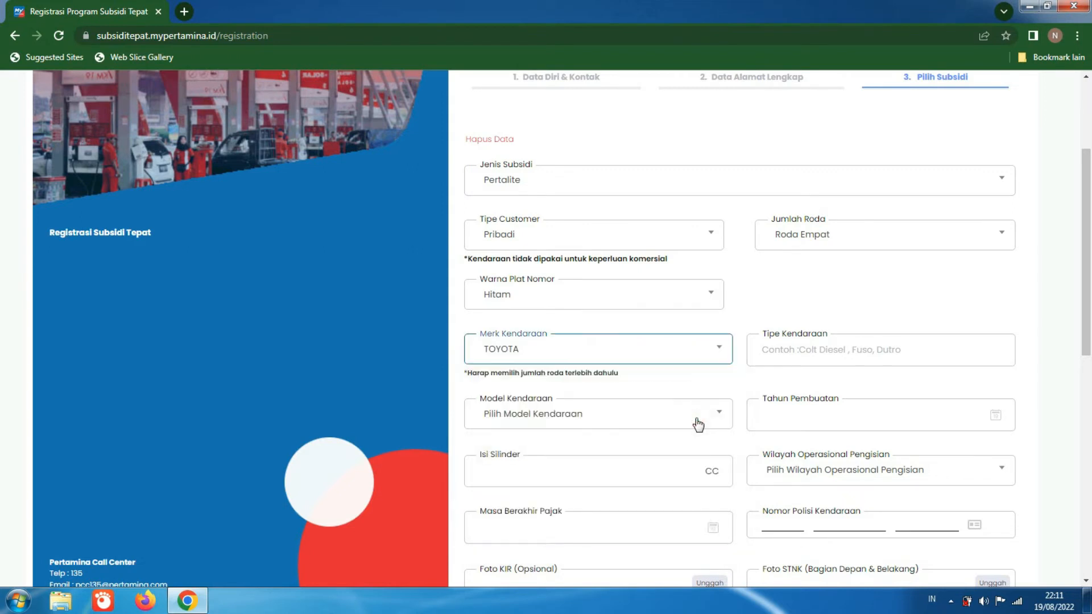
Step: Enter ToyotaK9 as the Tipe Kendaraan
{"action": "left_click", "coordinate": [811, 357]}
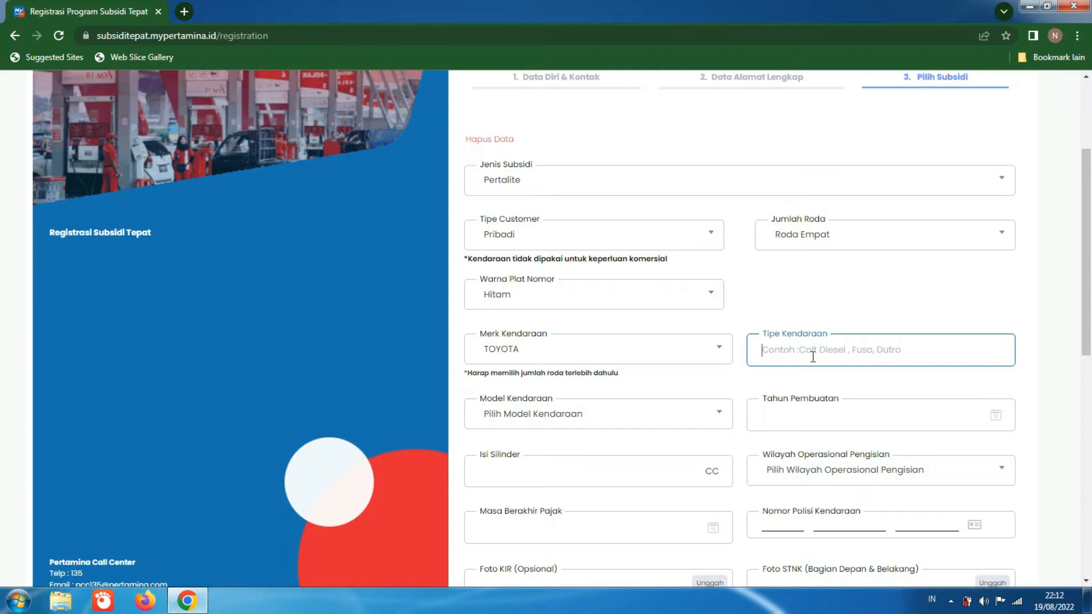
{"action": "type", "text": "Toyotak9"}
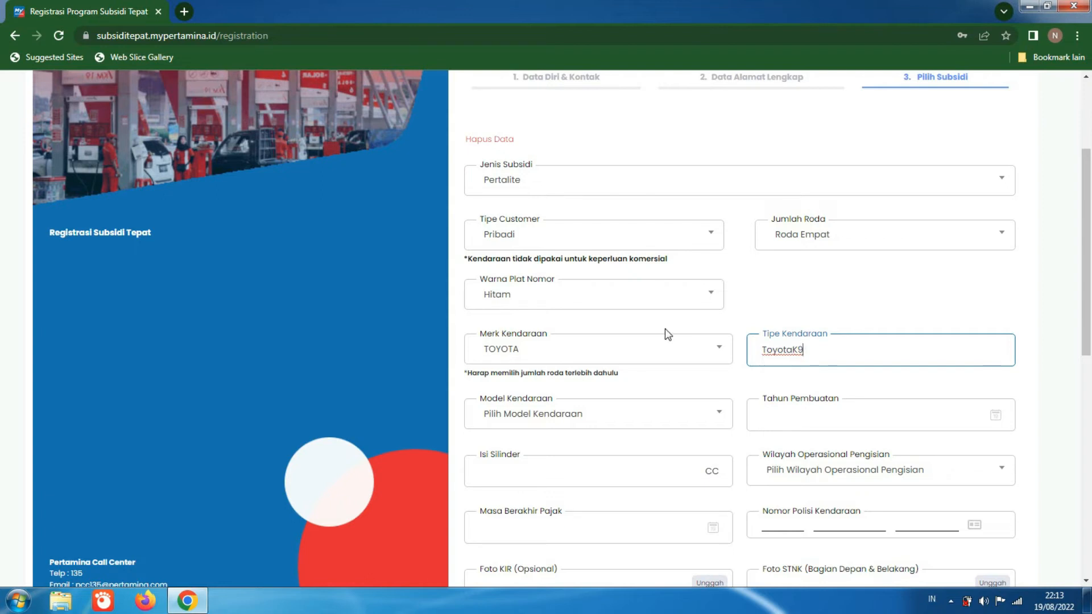
Step: Set the Model Kendaraan to Minibus and the Tahun Pembuatan to 1996
{"action": "left_click", "coordinate": [671, 415]}
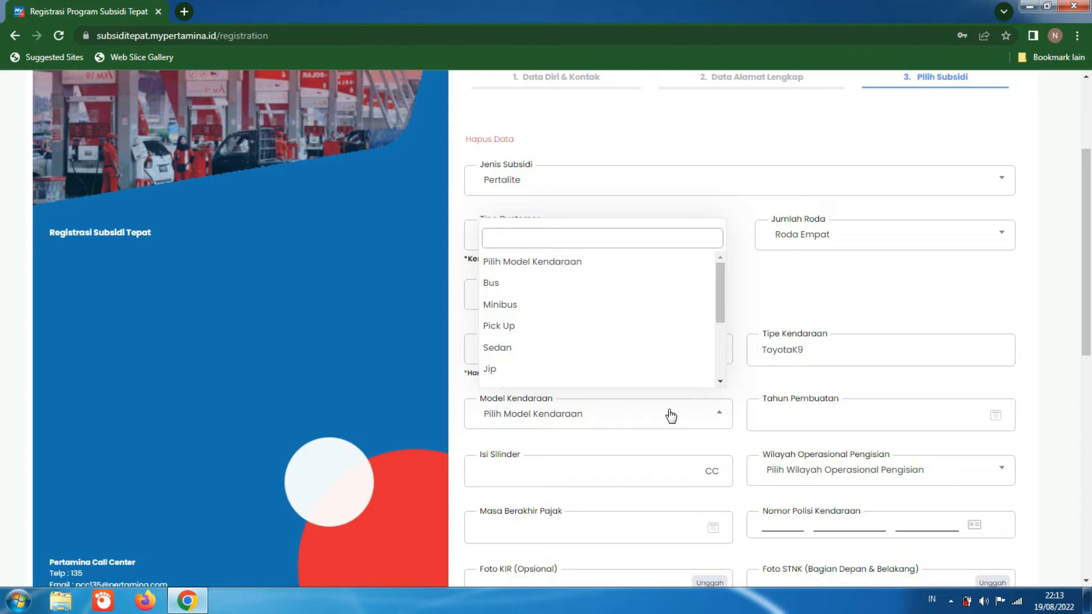
{"action": "left_click", "coordinate": [640, 305]}
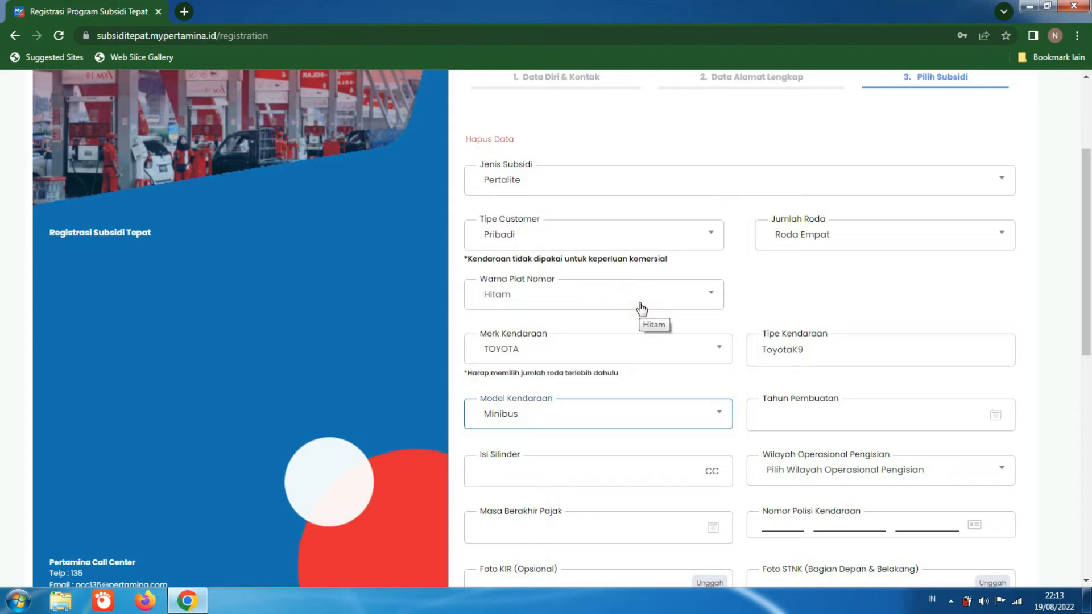
{"action": "left_click", "coordinate": [793, 412]}
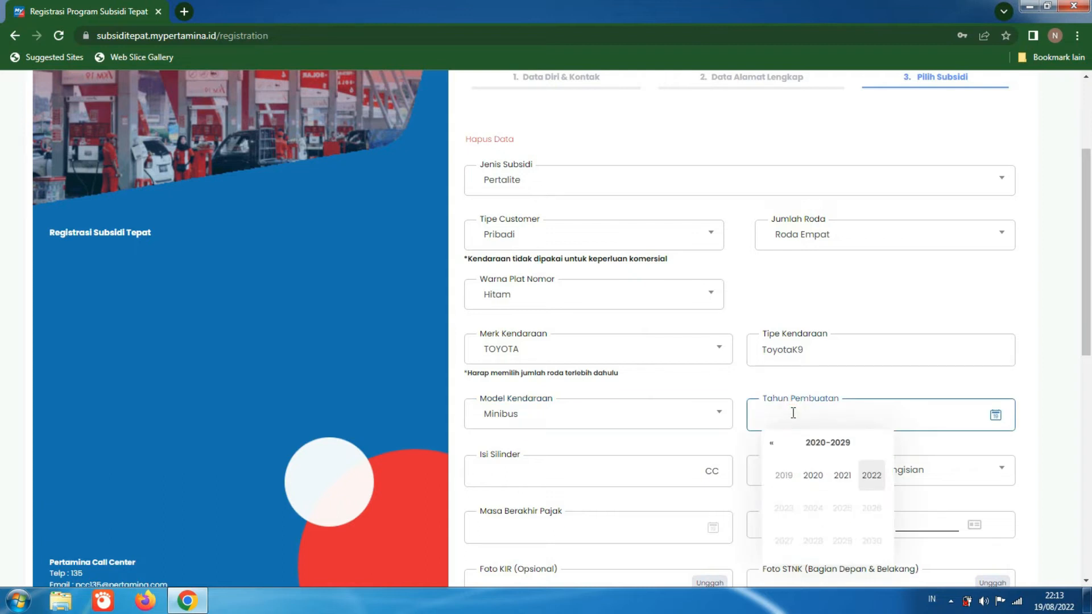
{"action": "left_click", "coordinate": [771, 443]}
{"action": "left_click", "coordinate": [771, 443]}
{"action": "left_click", "coordinate": [771, 443]}
{"action": "left_click", "coordinate": [770, 443]}
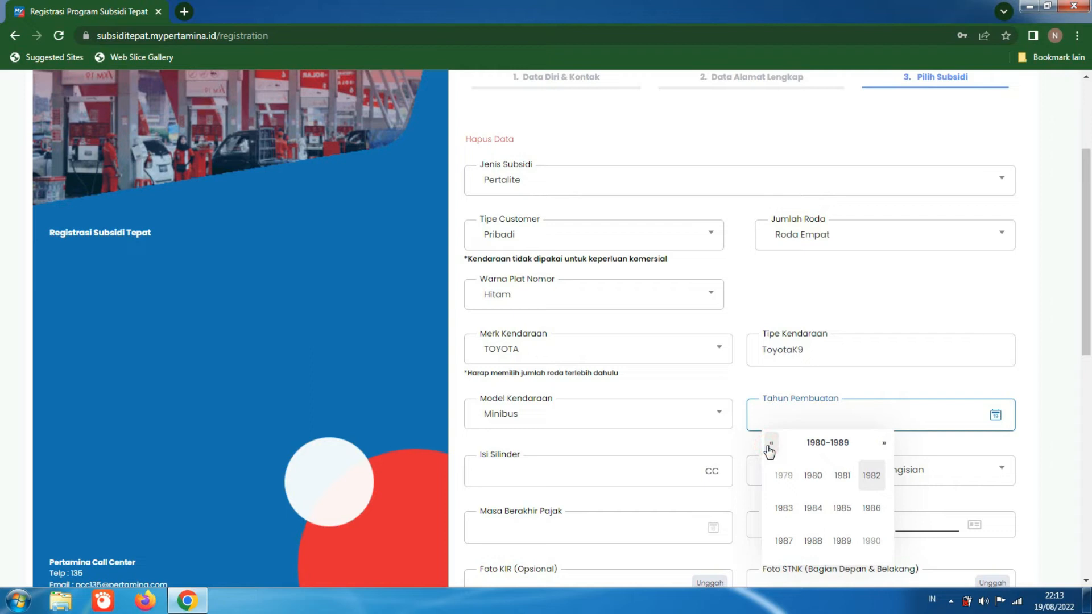
{"action": "left_click", "coordinate": [884, 443]}
{"action": "left_click", "coordinate": [871, 506]}
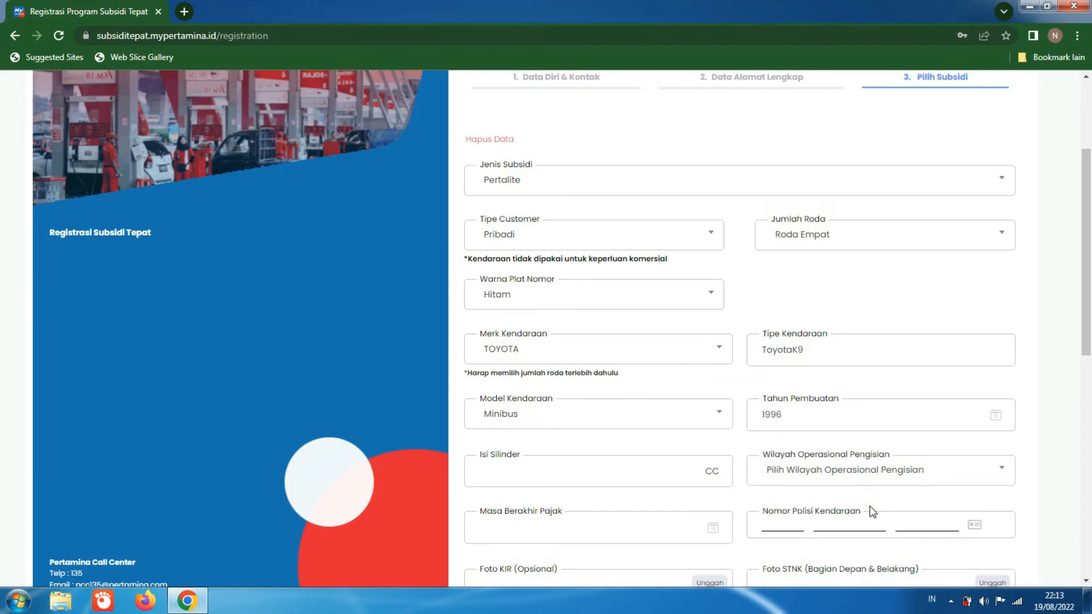
Step: Enter 2398 CC as the vehicle's Isi Silinder
{"action": "left_click", "coordinate": [618, 475]}
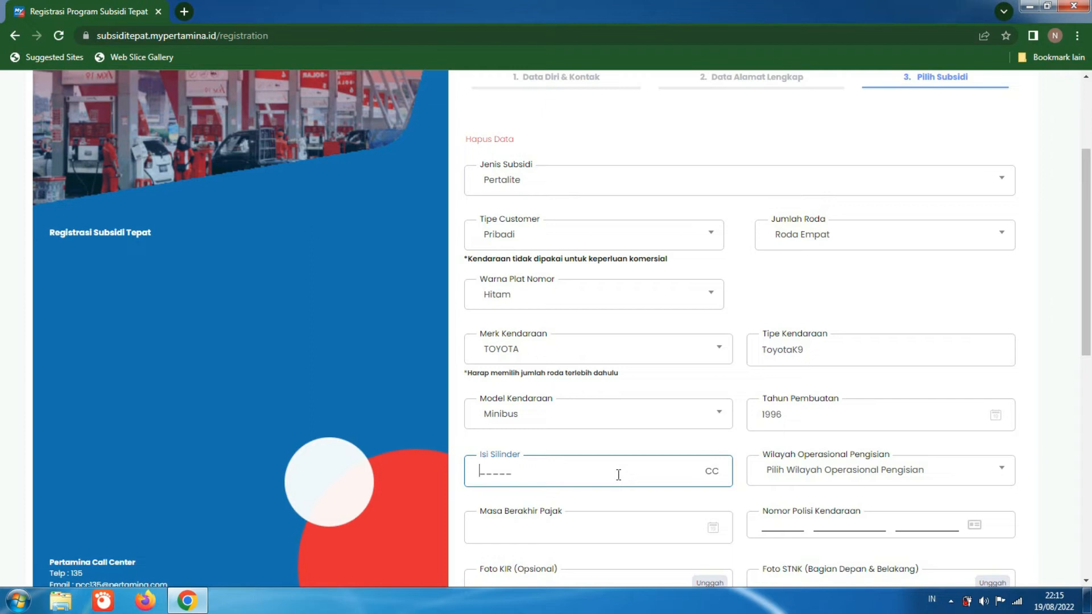
{"action": "type", "text": "2400"}
{"action": "key", "text": "BackSpace"}
{"action": "type", "text": "398"}
Step: Choose JAWA TIMUR as the Wilayah Operasional Pengisian
{"action": "left_click", "coordinate": [827, 480]}
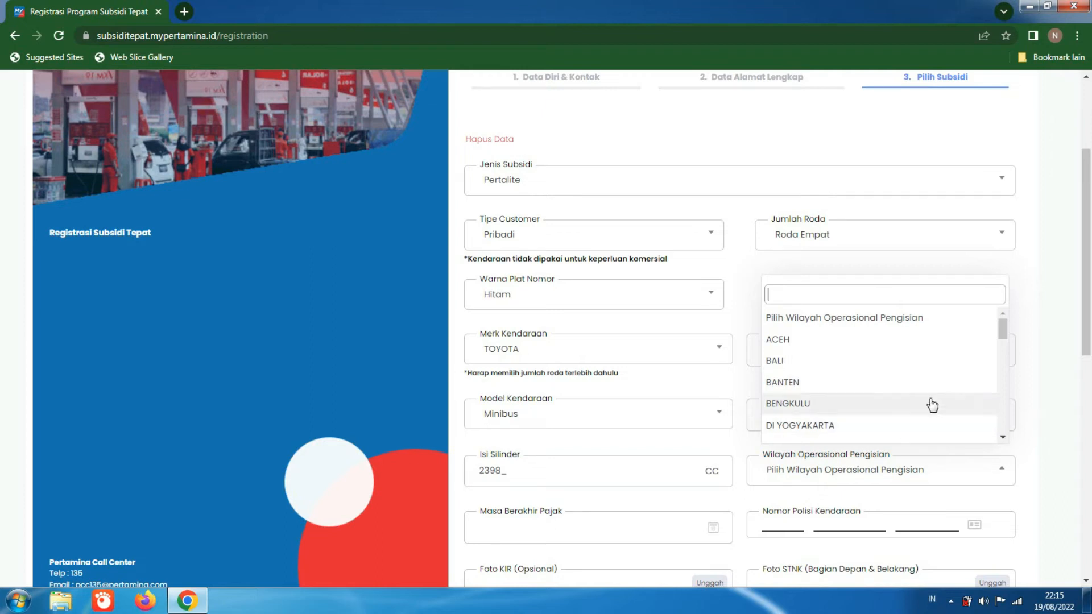
{"action": "left_click_drag", "start_coordinate": [1006, 330], "coordinate": [999, 402]}
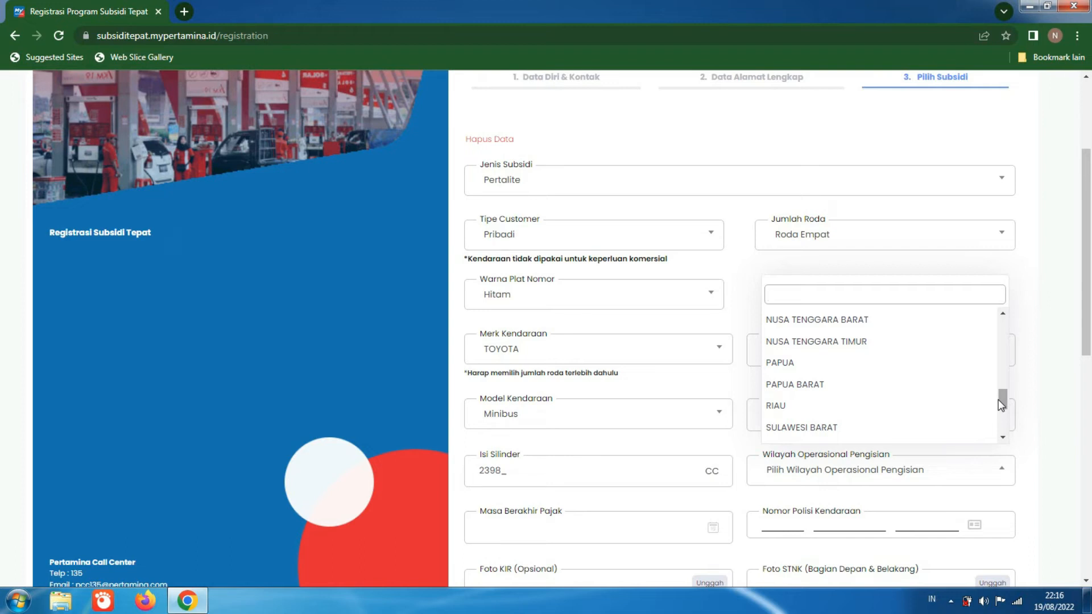
{"action": "left_click_drag", "start_coordinate": [1000, 402], "coordinate": [1003, 348]}
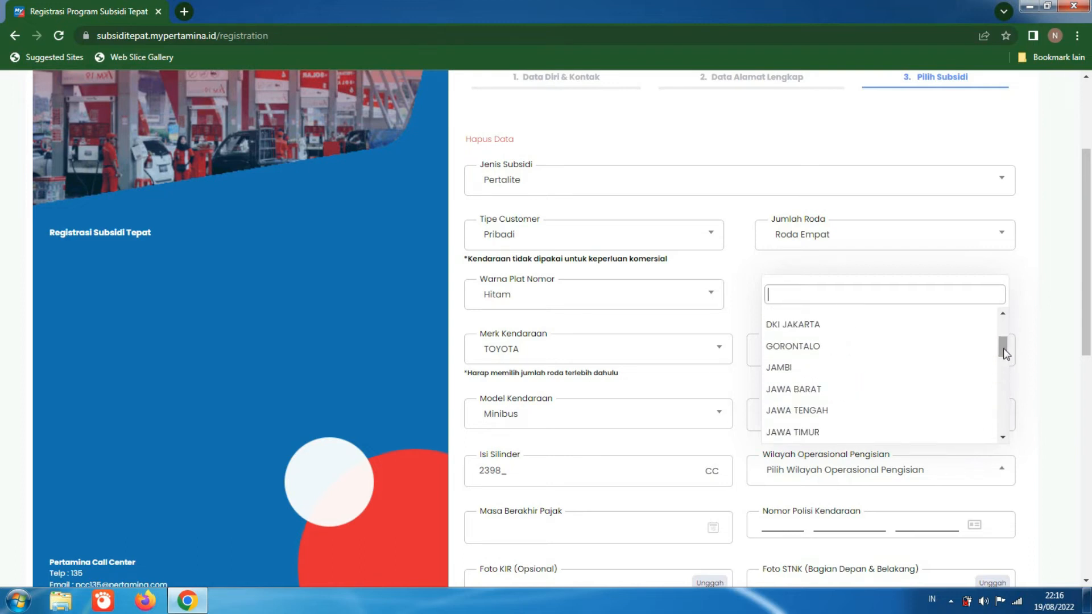
{"action": "left_click", "coordinate": [955, 434]}
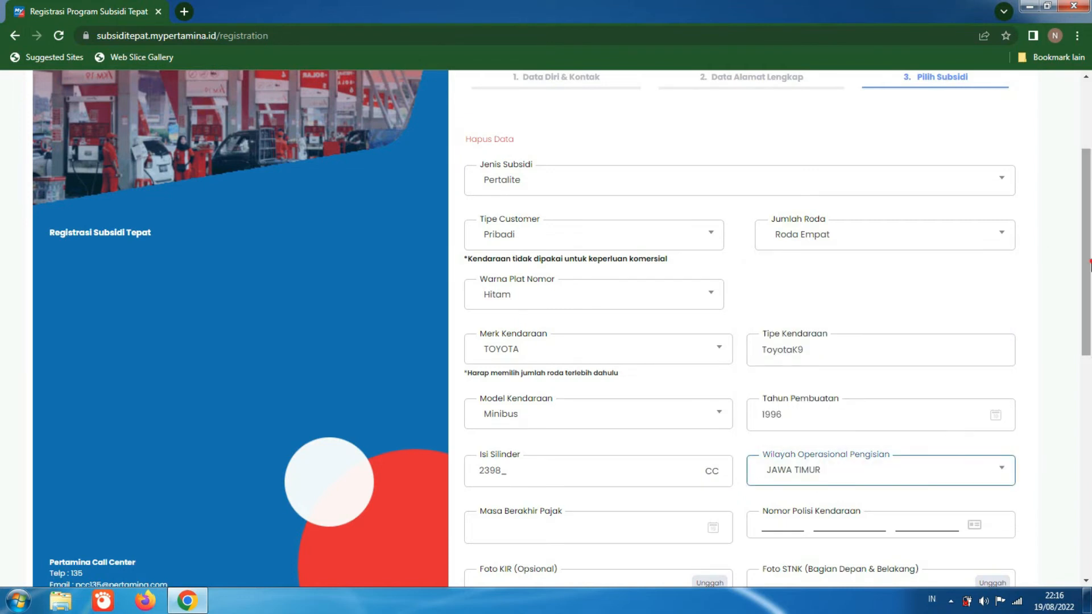
Step: Set the Masa Berakhir Pajak to 01 January 2023
{"action": "left_click_drag", "start_coordinate": [1087, 260], "coordinate": [1086, 287]}
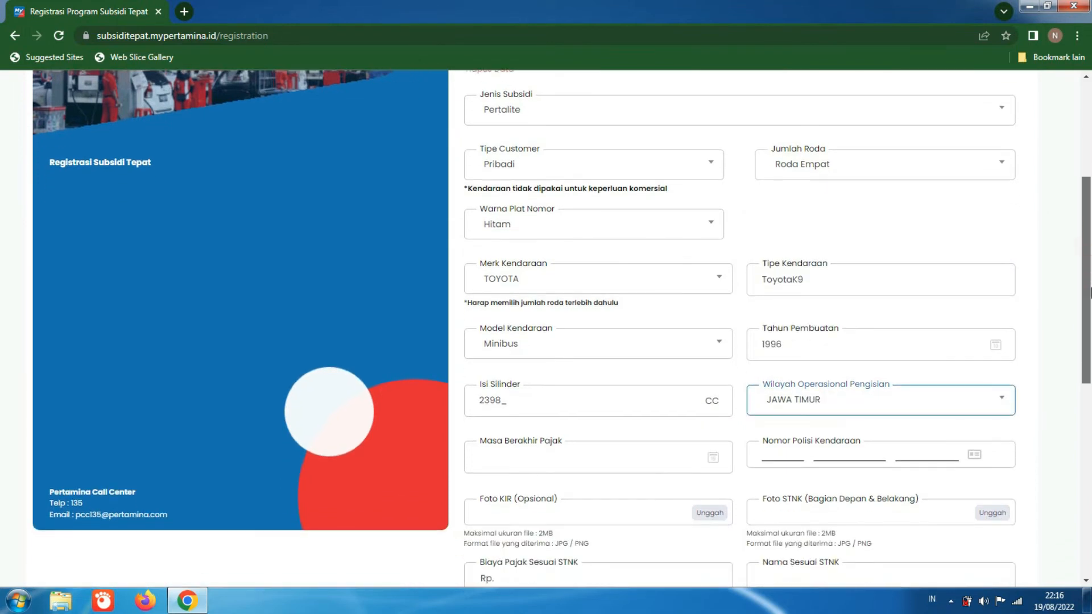
{"action": "left_click", "coordinate": [624, 456]}
{"action": "left_click", "coordinate": [616, 484]}
{"action": "left_click", "coordinate": [617, 485]}
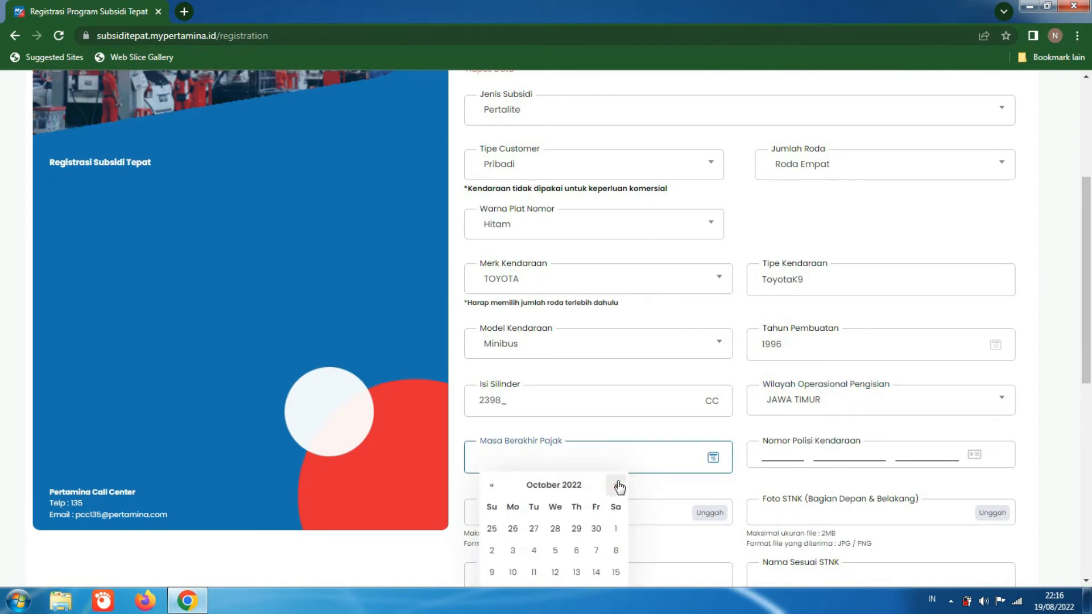
{"action": "left_click", "coordinate": [618, 485]}
{"action": "left_click", "coordinate": [618, 486]}
{"action": "left_click", "coordinate": [618, 486]}
{"action": "left_click", "coordinate": [494, 556]}
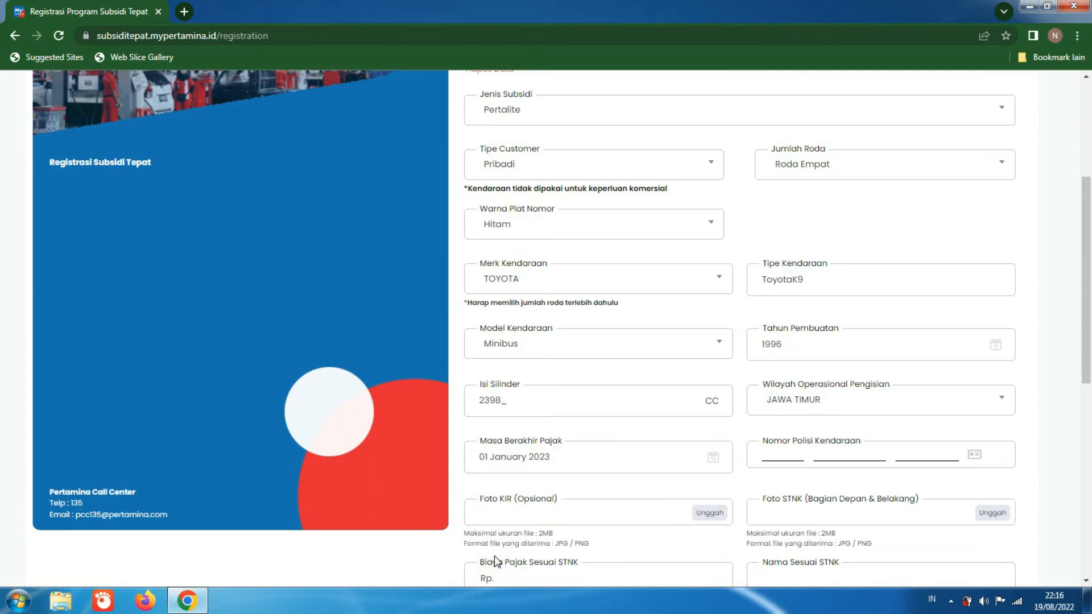
Step: Fill in all three parts of the vehicle's plate number under Nomor Polisi Kendaraan
{"action": "left_click", "coordinate": [790, 455]}
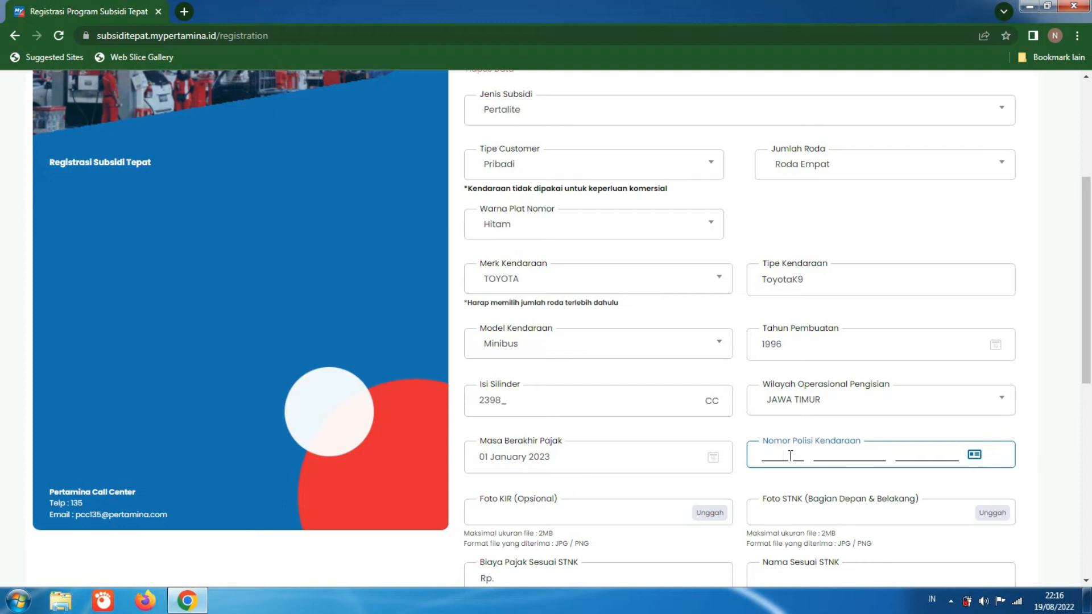
{"action": "type", "text": "AD"}
{"action": "left_click", "coordinate": [821, 454]}
{"action": "type", "text": "4354"}
{"action": "left_click", "coordinate": [902, 459]}
{"action": "type", "text": "FA"}
Step: View the sample images in the Foto KIR and Foto STNK upload dialogs without choosing a file
{"action": "left_click_drag", "start_coordinate": [1089, 323], "coordinate": [1090, 373]}
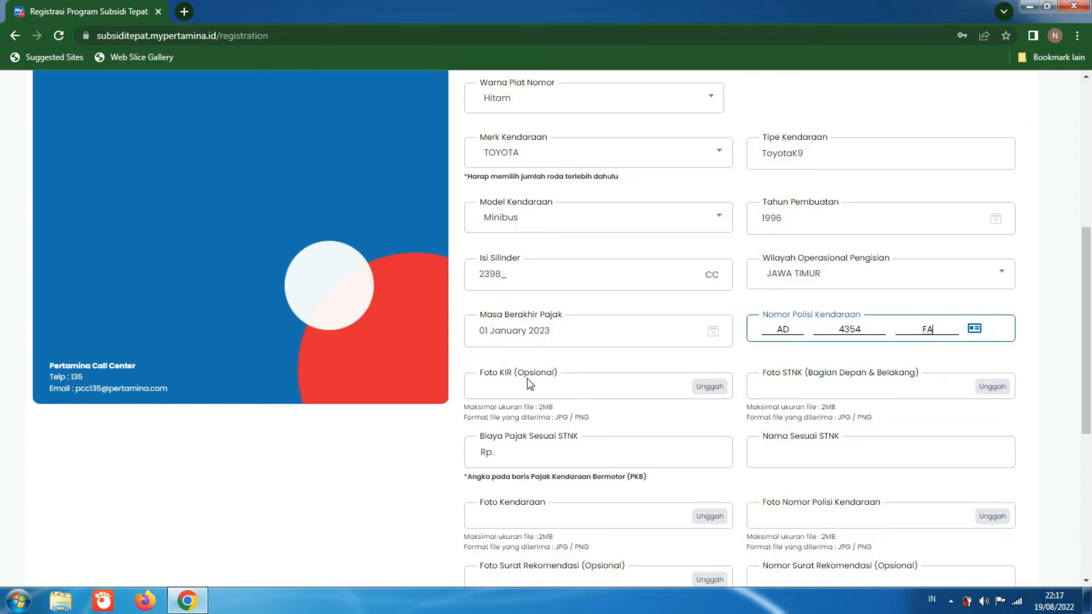
{"action": "left_click", "coordinate": [702, 392]}
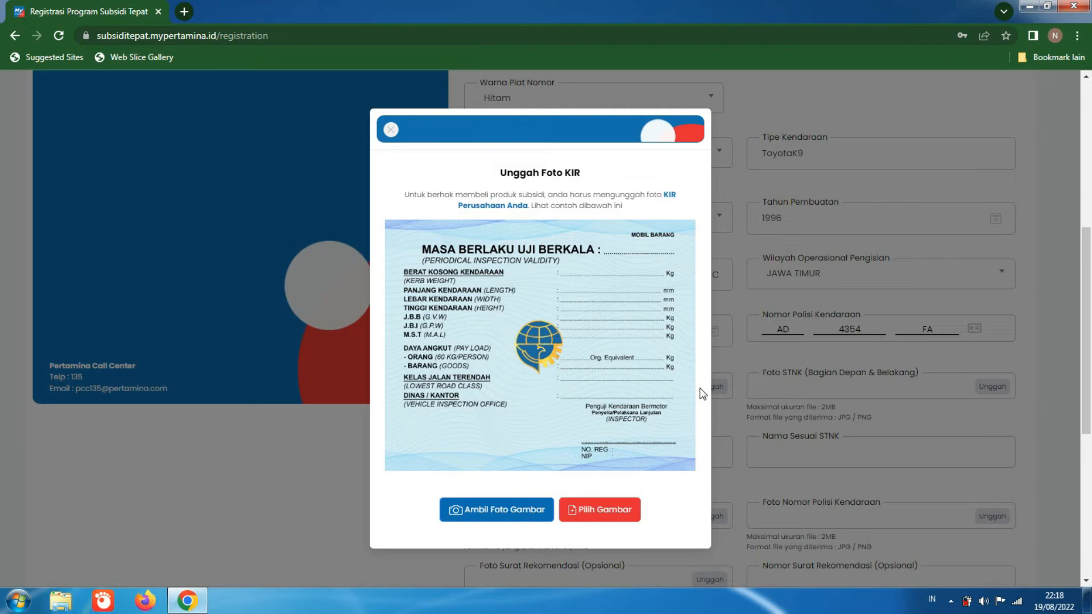
{"action": "left_click", "coordinate": [391, 131]}
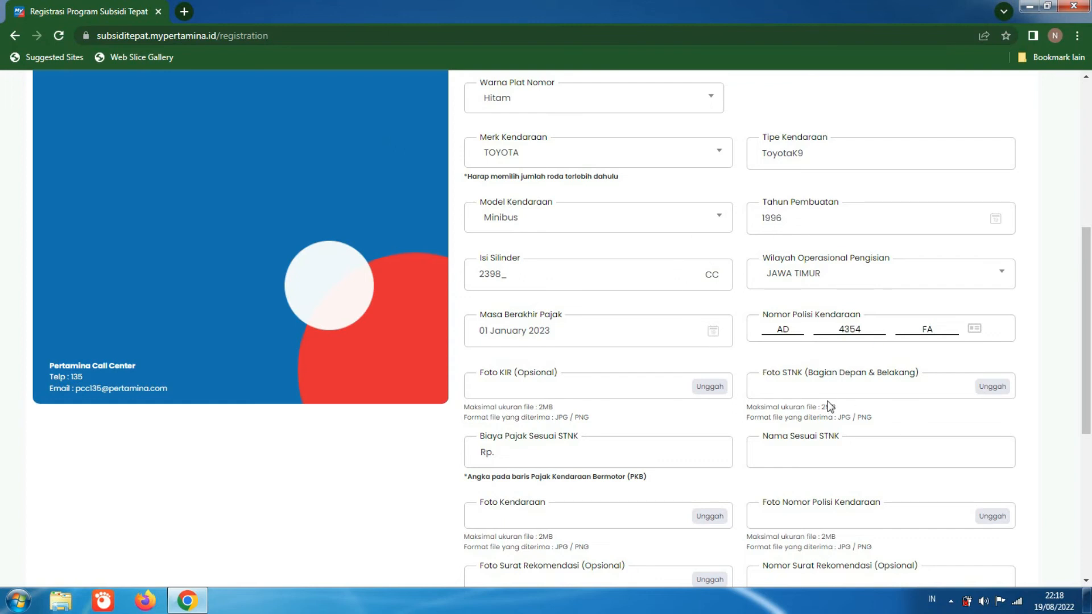
{"action": "left_click", "coordinate": [983, 391]}
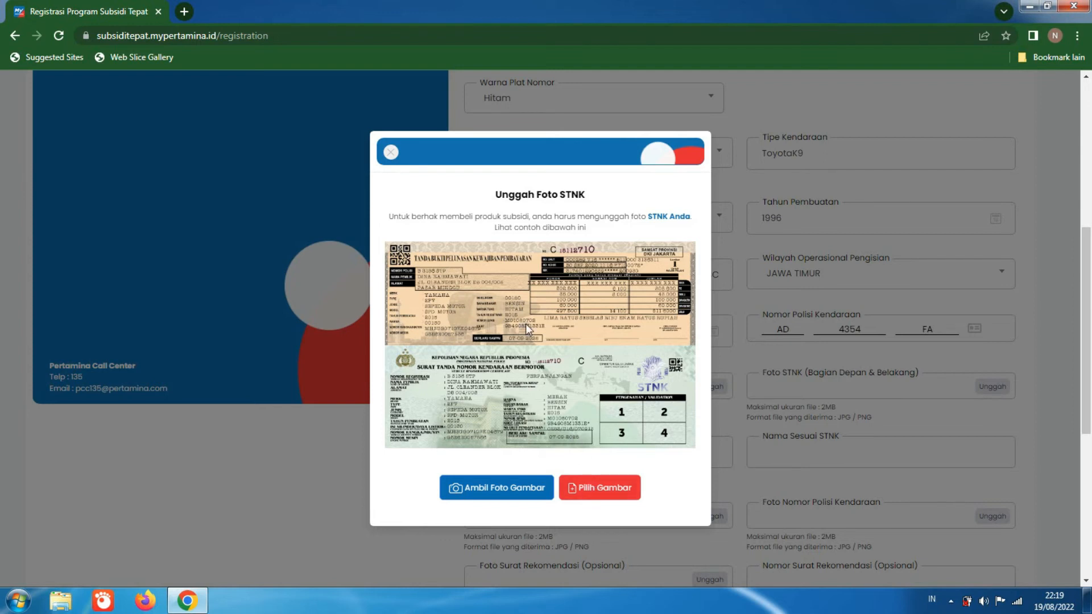
{"action": "left_click", "coordinate": [391, 153]}
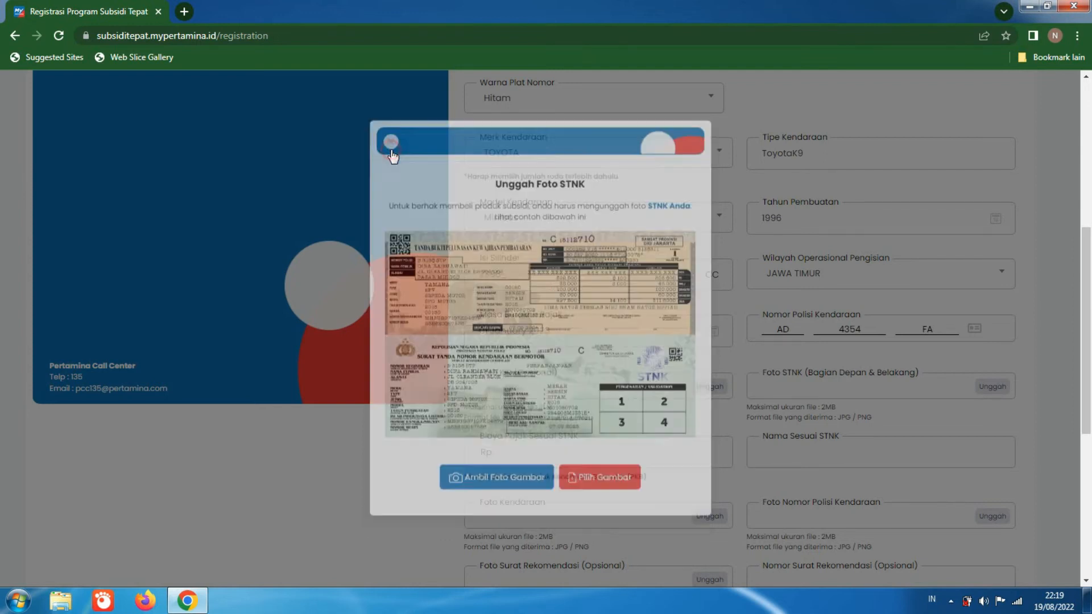
Step: Enter 2.500.000 as the Biaya Pajak Sesuai STNK and fill in the owner's name under Nama Sesuai STNK
{"action": "left_click_drag", "start_coordinate": [1087, 284], "coordinate": [1091, 325]}
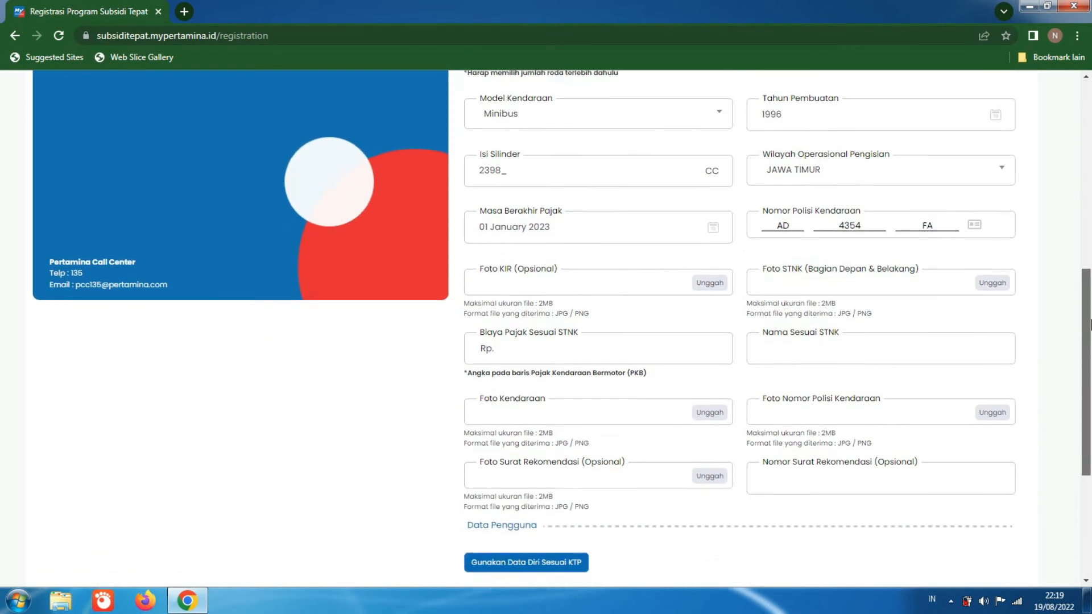
{"action": "left_click", "coordinate": [691, 340]}
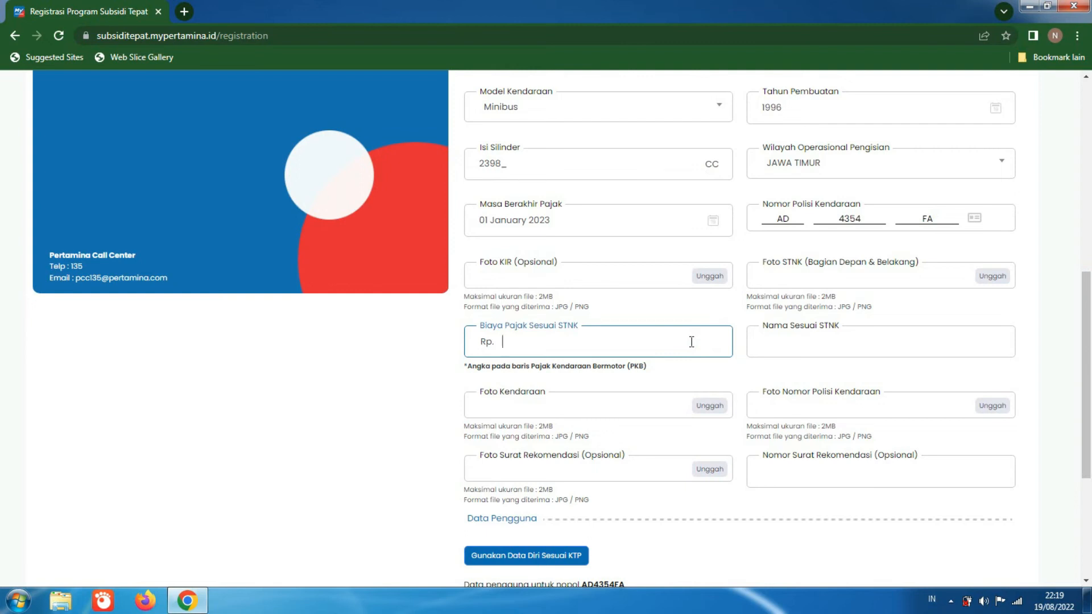
{"action": "type", "text": "2.500.000"}
{"action": "left_click", "coordinate": [786, 333]}
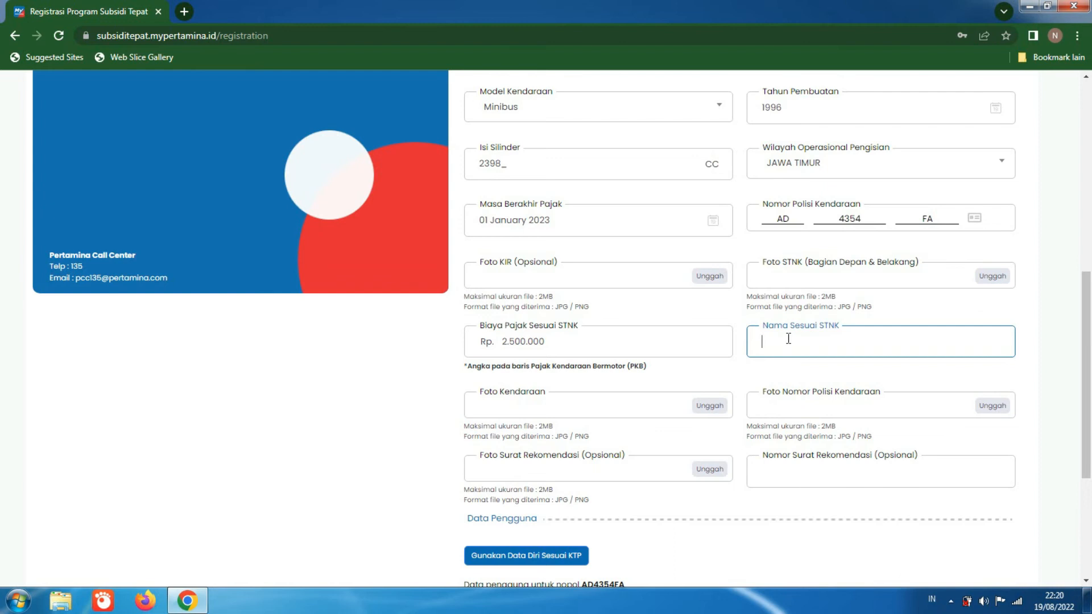
{"action": "type", "text": "anton"}
Step: View the sample photos in the Foto Kendaraan and Foto Nomor Polisi upload dialogs without choosing a file
{"action": "left_click", "coordinate": [711, 409]}
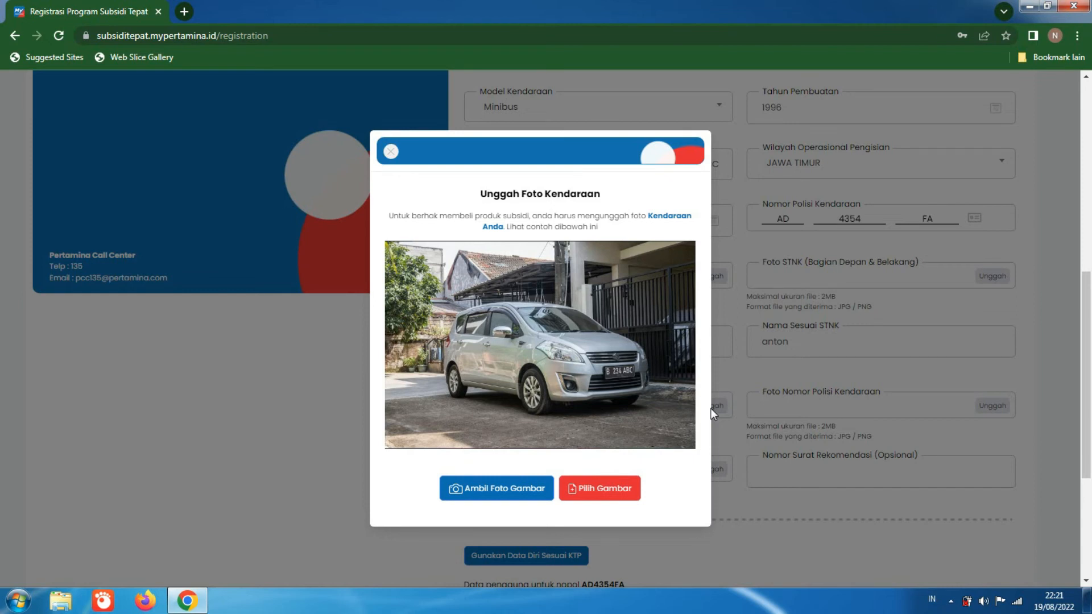
{"action": "left_click", "coordinate": [390, 152]}
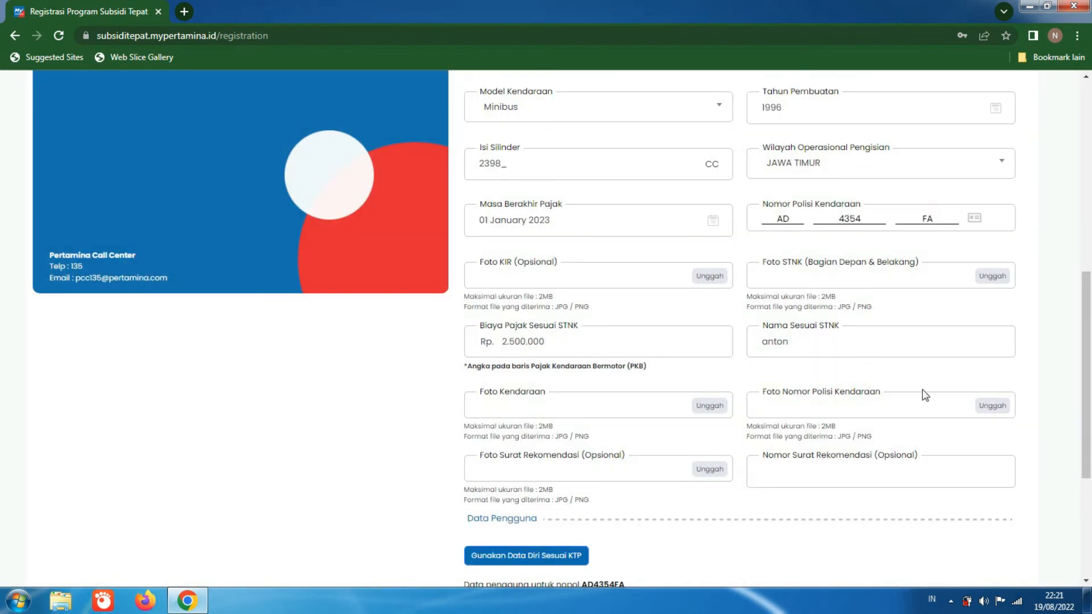
{"action": "left_click", "coordinate": [985, 407]}
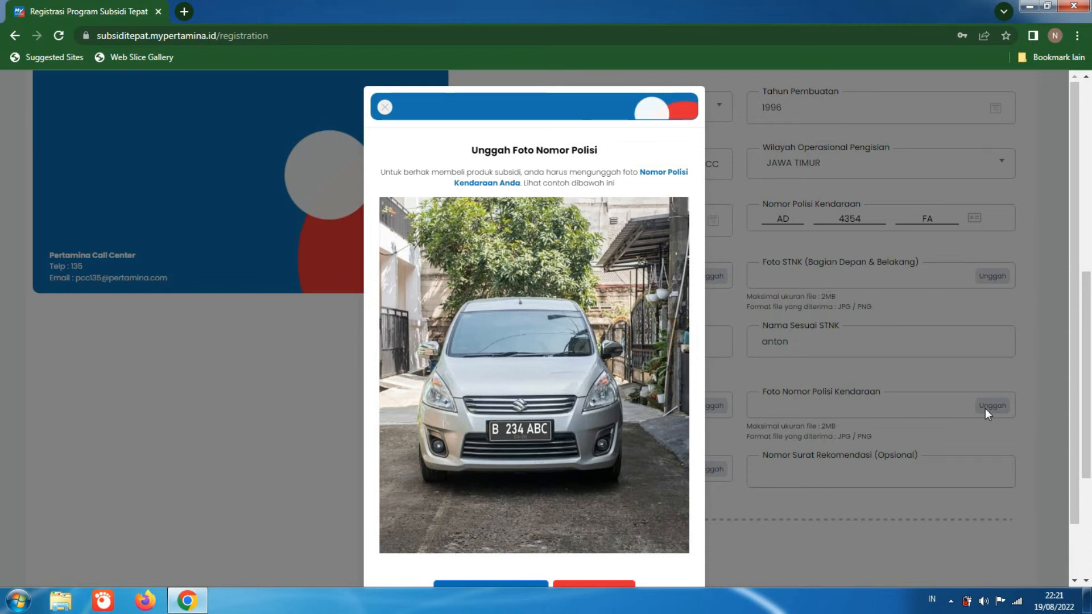
{"action": "scroll", "coordinate": [1053, 340], "scroll_direction": "down", "scroll_amount": 1}
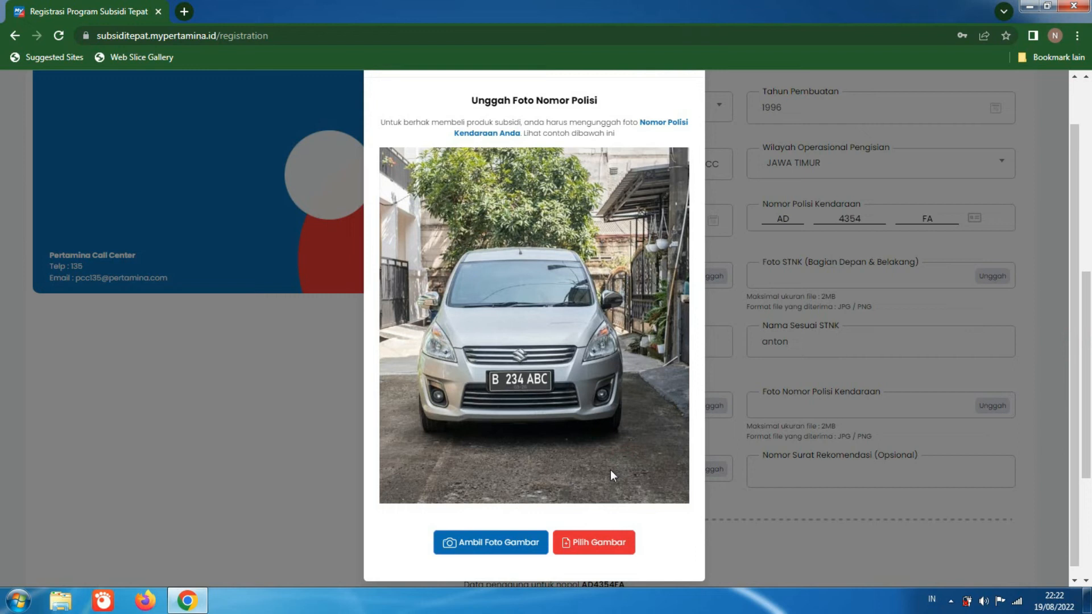
{"action": "left_click_drag", "start_coordinate": [1072, 319], "coordinate": [1068, 285]}
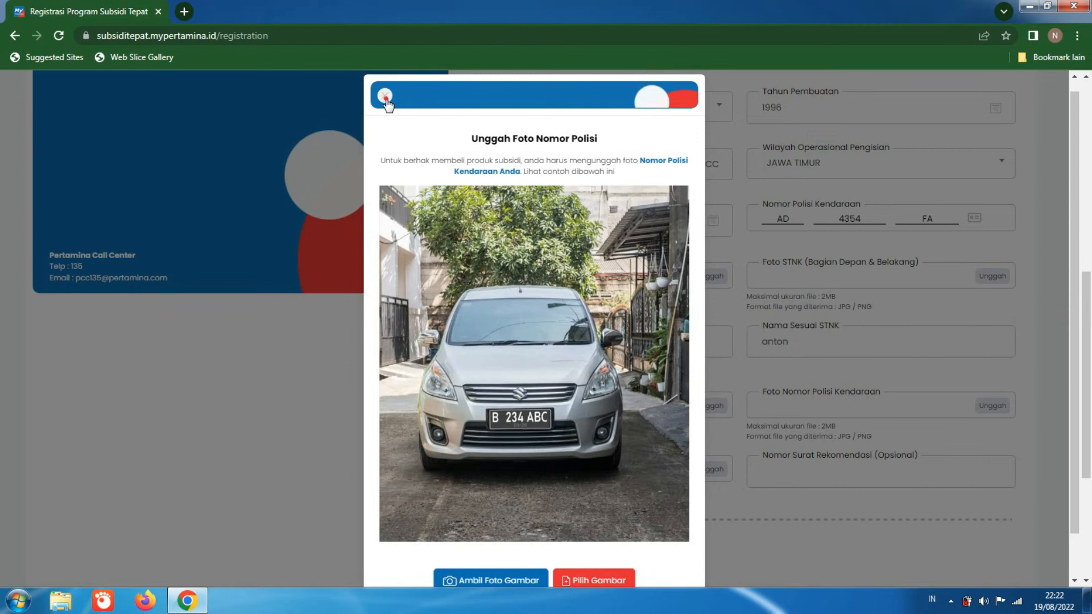
{"action": "left_click", "coordinate": [385, 95]}
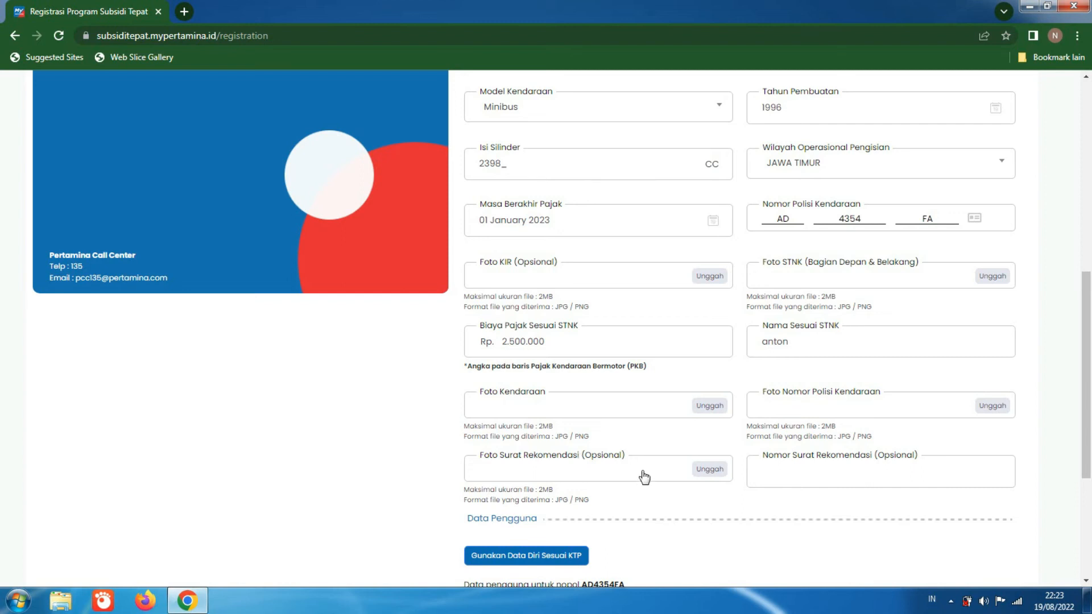
Step: Examine the sample recommendation letter in the Foto Surat Rekomendasi upload dialog without choosing a file
{"action": "left_click", "coordinate": [700, 469]}
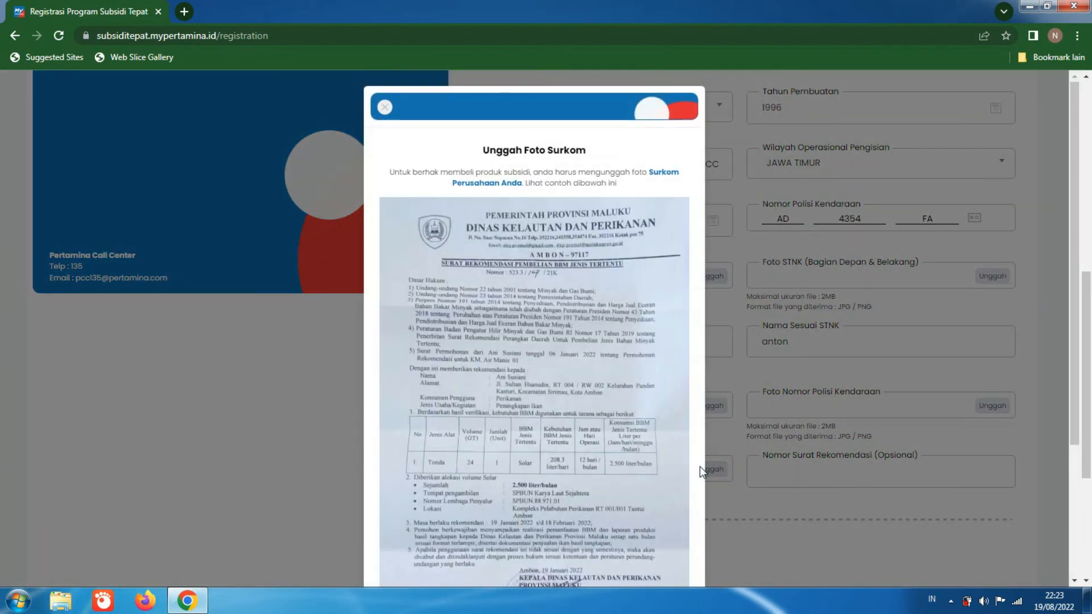
{"action": "left_click_drag", "start_coordinate": [1073, 292], "coordinate": [1083, 350]}
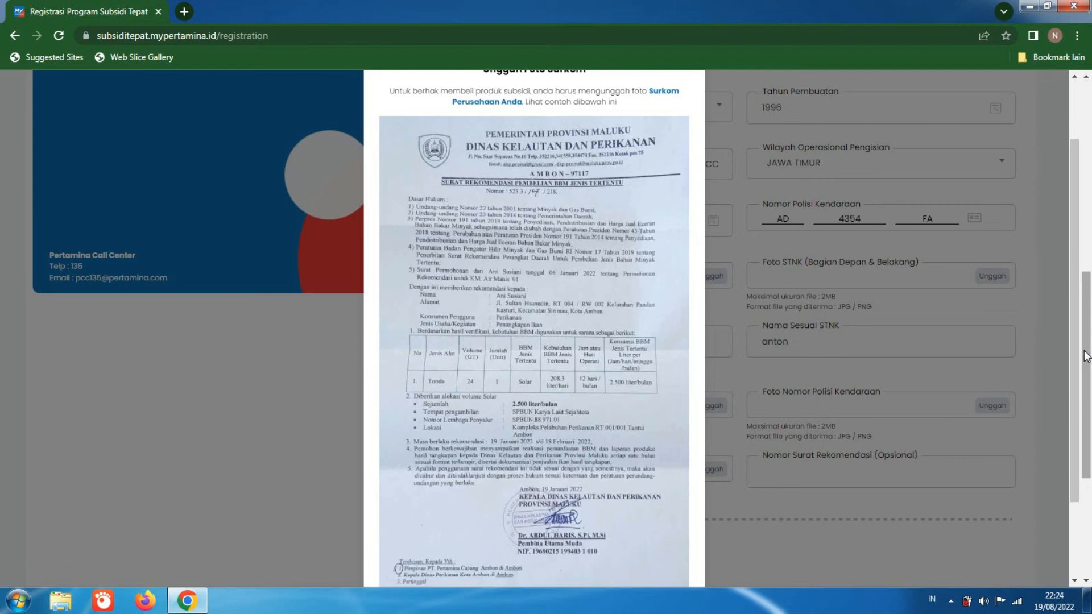
{"action": "scroll", "coordinate": [1080, 375], "scroll_direction": "down", "scroll_amount": 3}
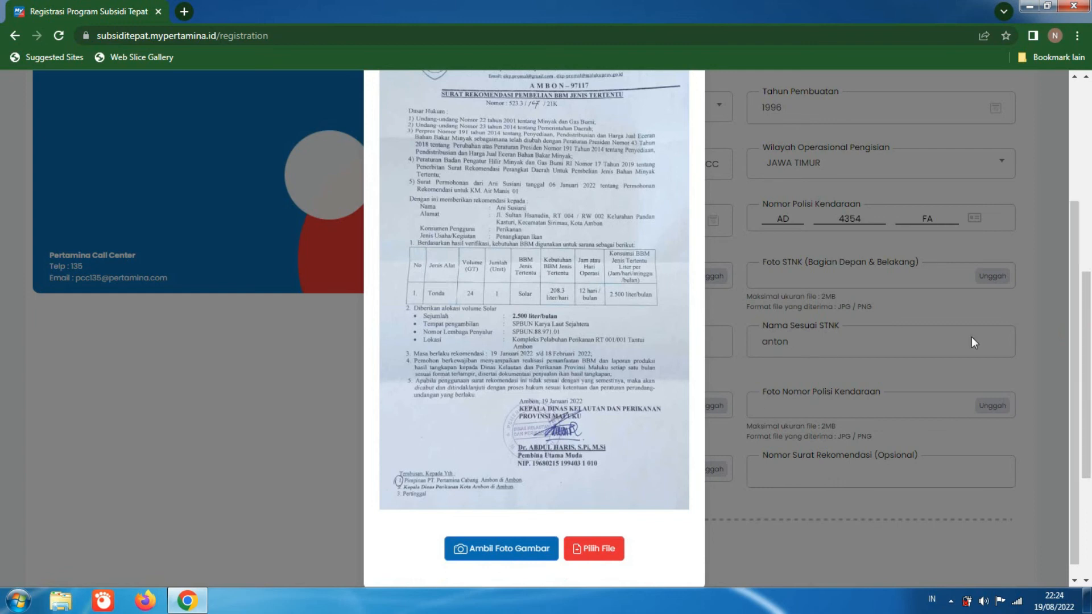
{"action": "left_click_drag", "start_coordinate": [1077, 347], "coordinate": [1070, 304]}
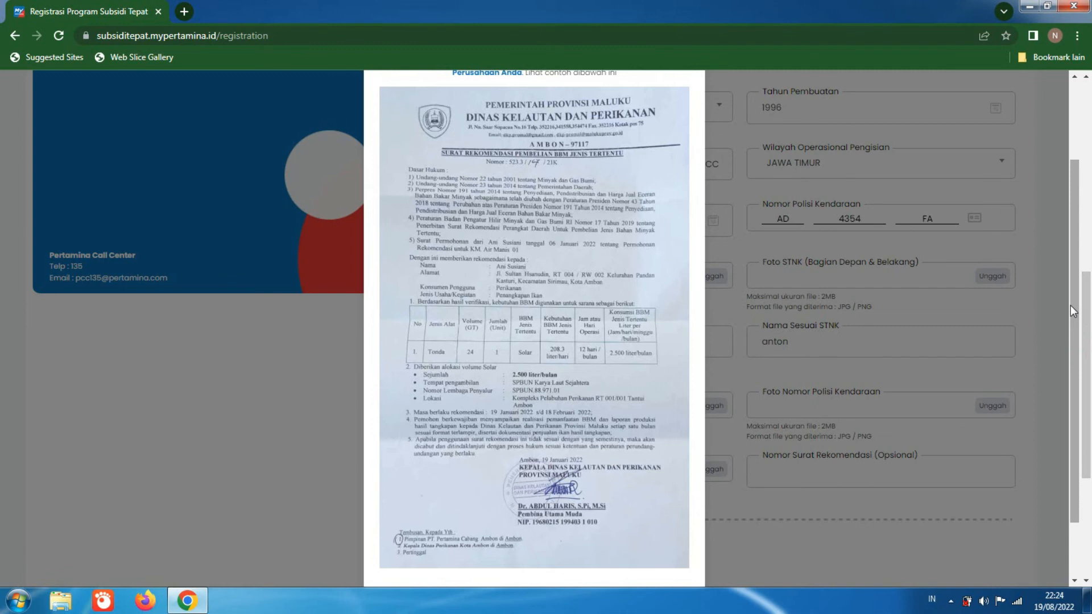
{"action": "scroll", "coordinate": [1071, 311], "scroll_direction": "down", "scroll_amount": 3}
{"action": "scroll", "coordinate": [1063, 256], "scroll_direction": "up", "scroll_amount": 10}
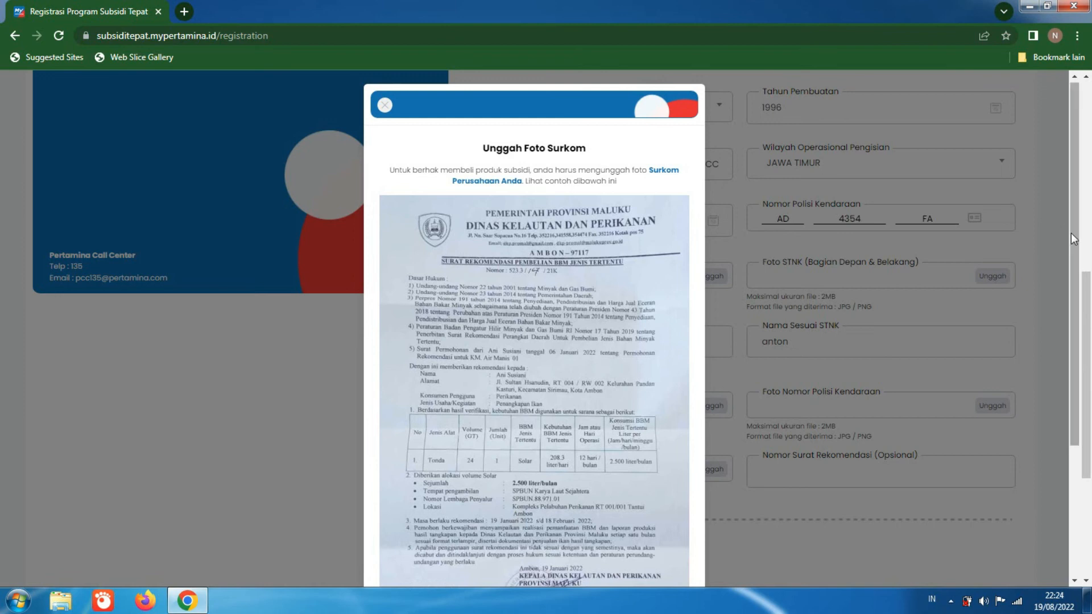
{"action": "left_click_drag", "start_coordinate": [1072, 239], "coordinate": [1078, 261]}
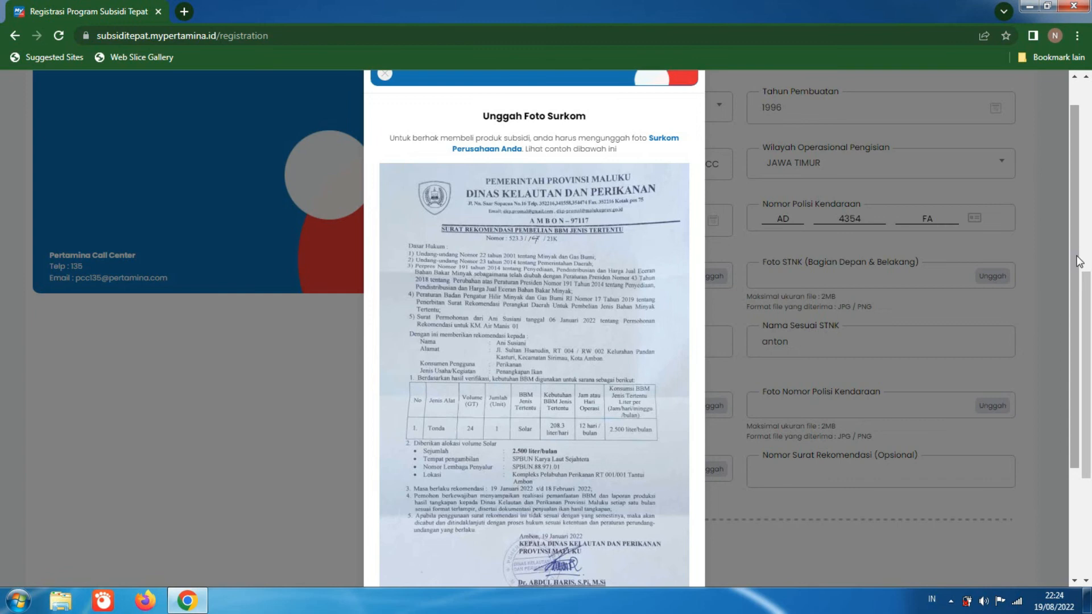
{"action": "left_click_drag", "start_coordinate": [1078, 261], "coordinate": [1078, 281]}
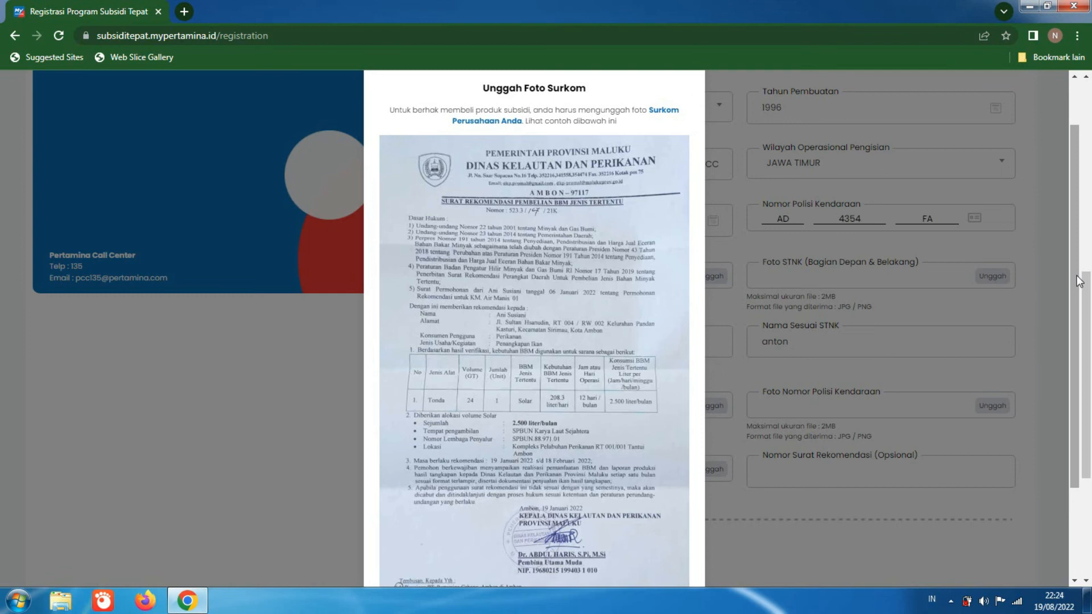
{"action": "scroll", "coordinate": [1069, 296], "scroll_direction": "down", "scroll_amount": 2}
{"action": "scroll", "coordinate": [1059, 250], "scroll_direction": "up", "scroll_amount": 3}
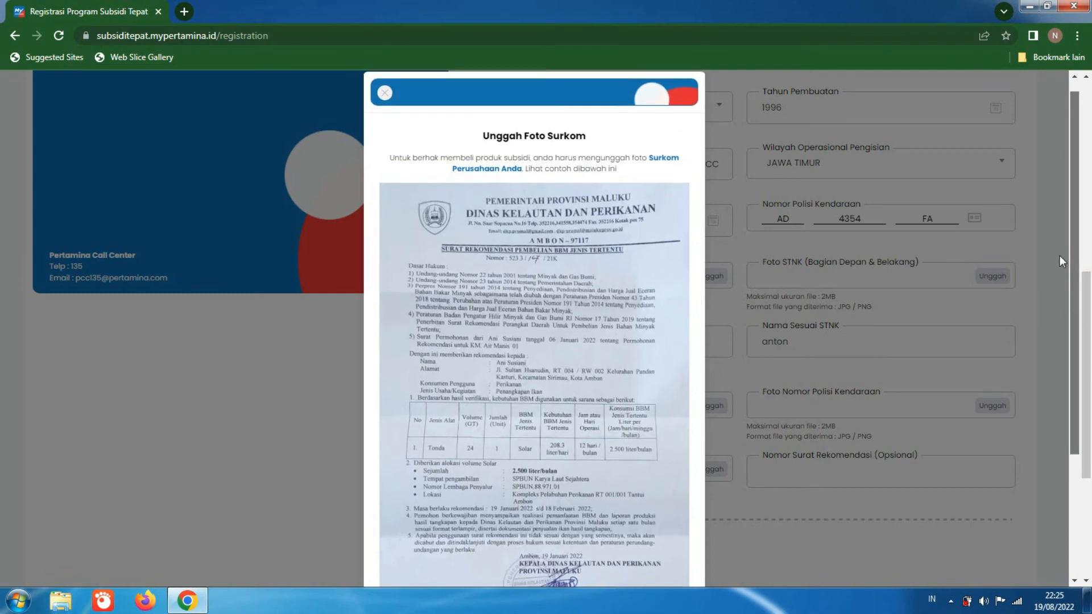
{"action": "scroll", "coordinate": [1059, 255], "scroll_direction": "down", "scroll_amount": 5}
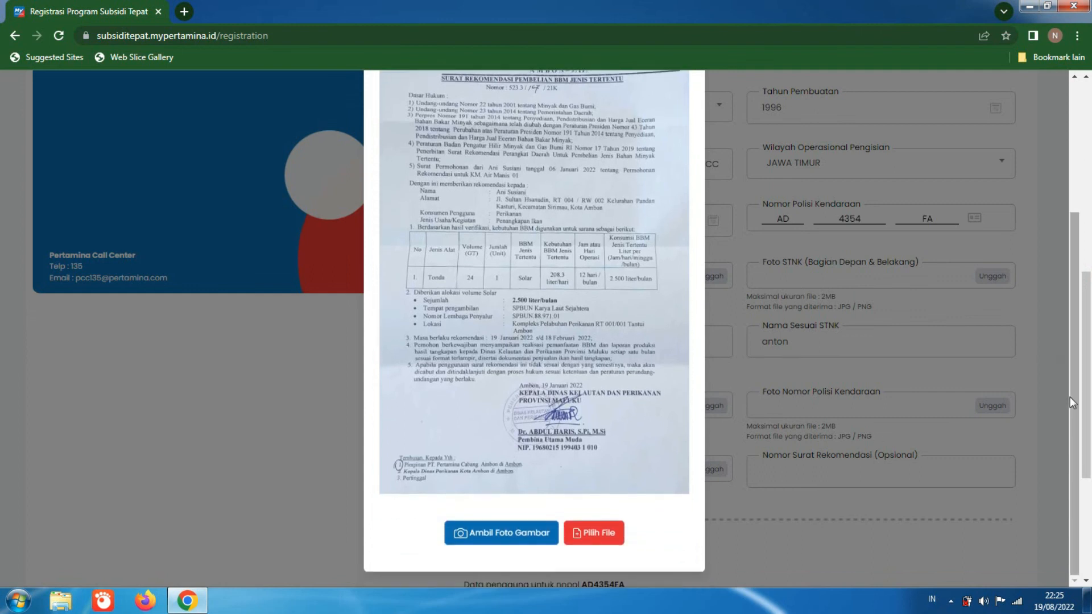
{"action": "scroll", "coordinate": [1069, 397], "scroll_direction": "up", "scroll_amount": 3}
{"action": "left_click", "coordinate": [385, 88]}
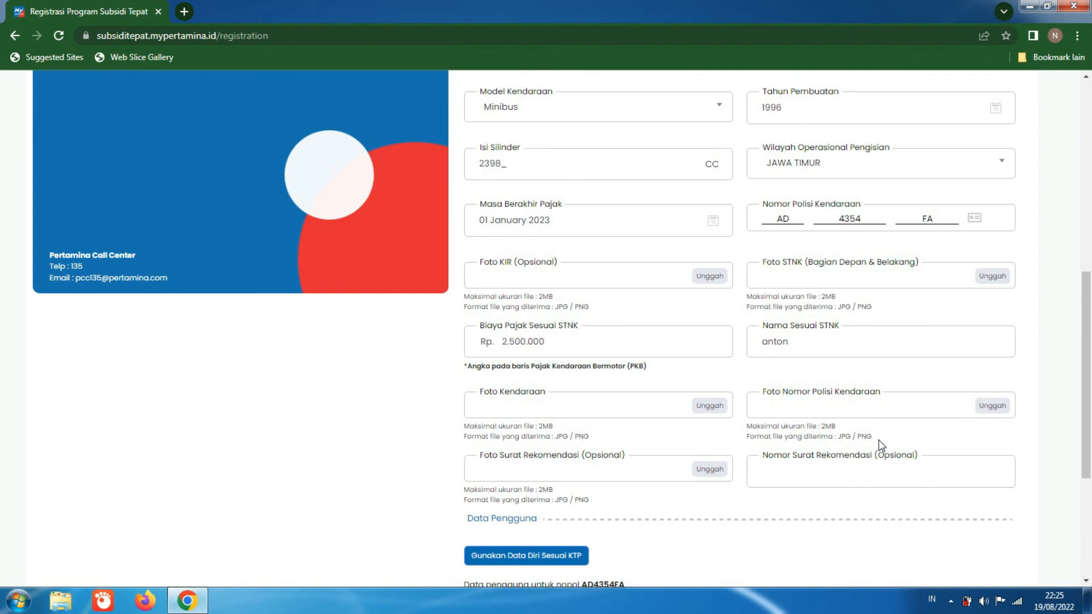
Step: Enter 98734 as the Nomor Surat Rekomendasi, viewing the Foto Surat Rekomendasi upload dialog once more without choosing a file
{"action": "left_click", "coordinate": [836, 467]}
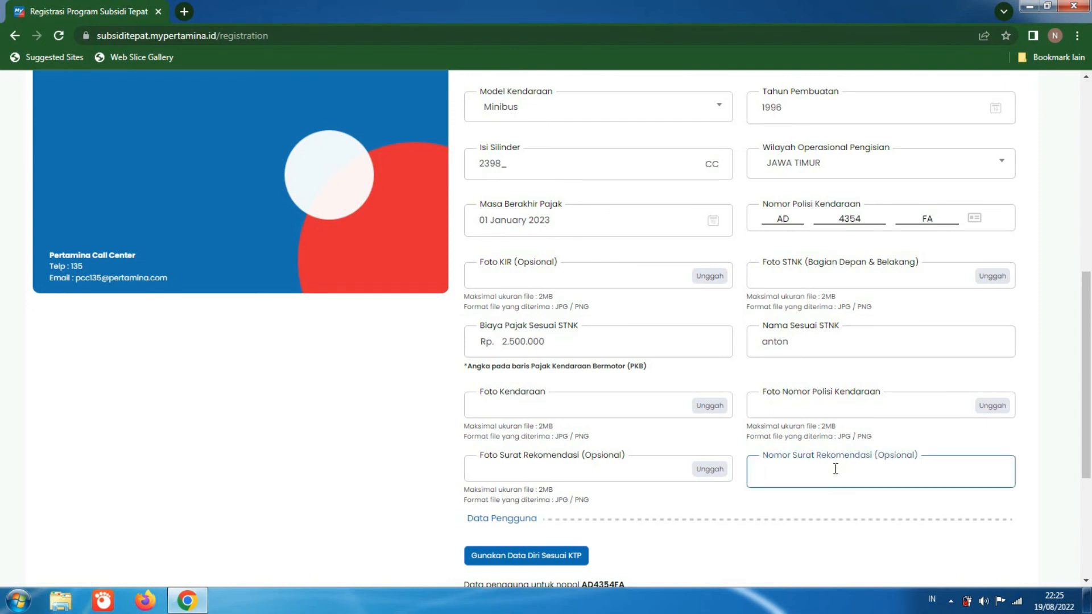
{"action": "left_click", "coordinate": [714, 474]}
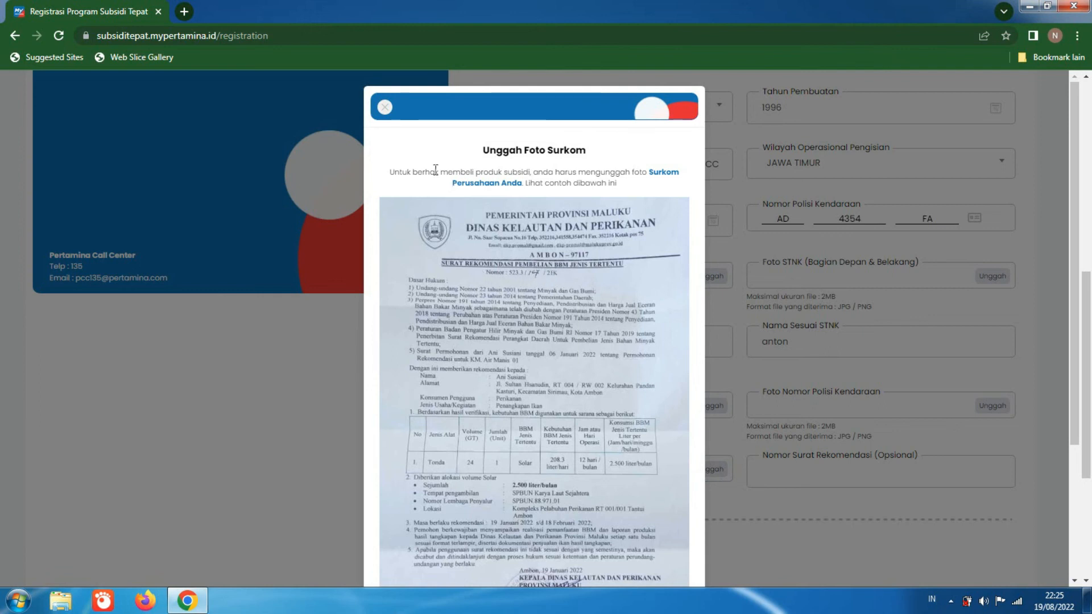
{"action": "left_click", "coordinate": [384, 110]}
{"action": "left_click", "coordinate": [782, 467]}
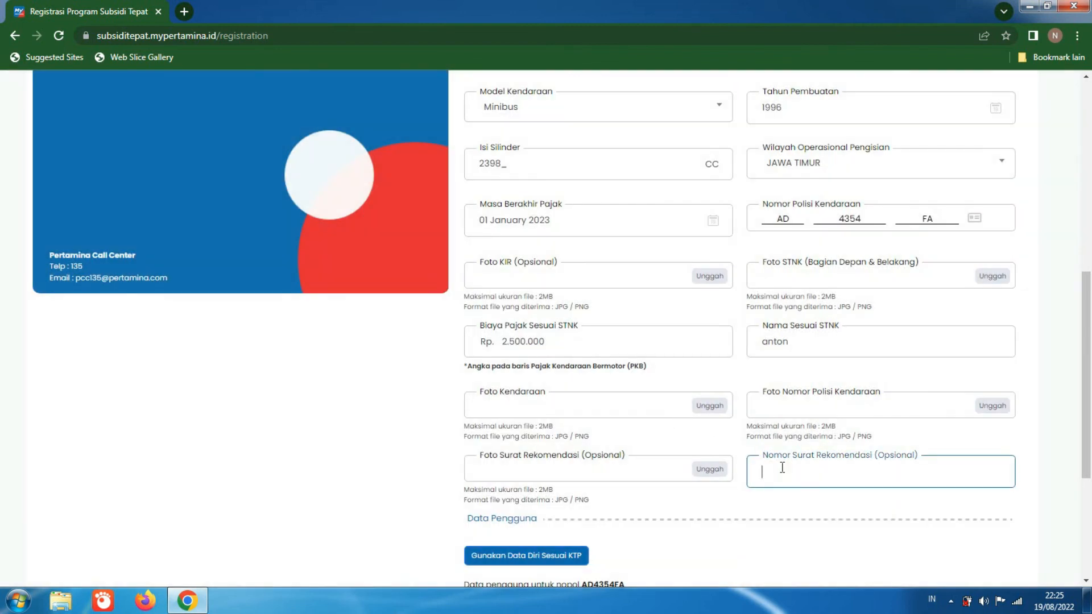
{"action": "type", "text": "98734"}
Step: Fill in the first user's name and NIK from the KTP personal data and enter the Password Klaim Pengguna
{"action": "left_click_drag", "start_coordinate": [1088, 362], "coordinate": [1087, 459]}
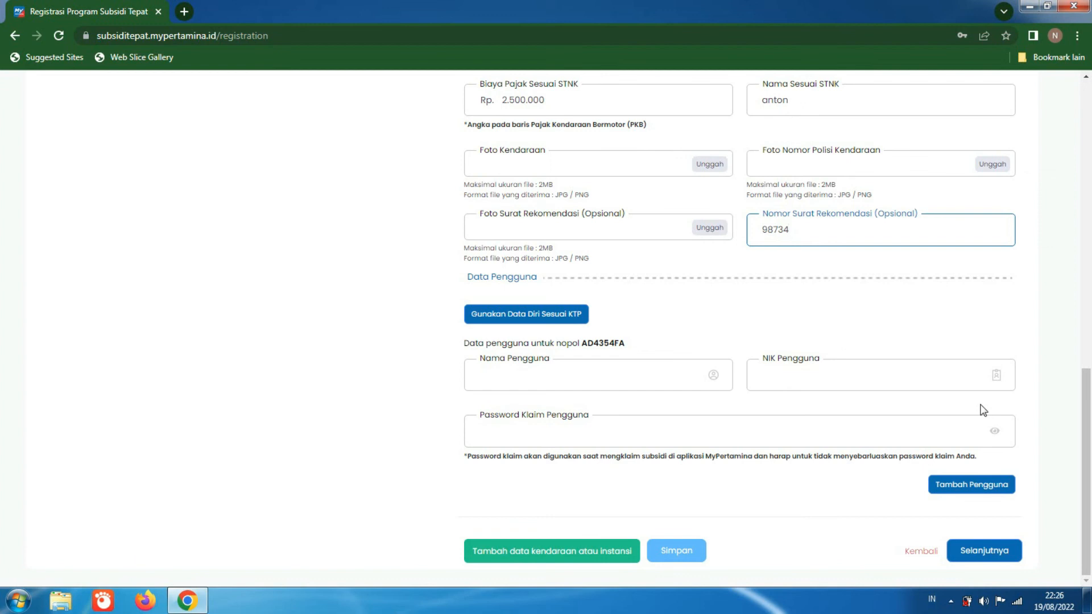
{"action": "left_click", "coordinate": [619, 379]}
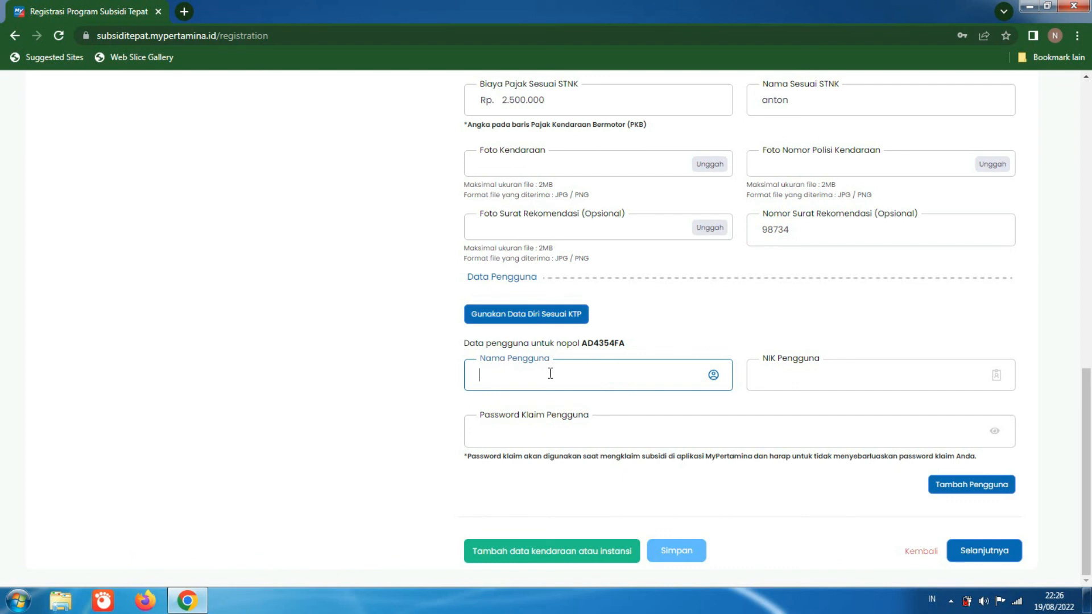
{"action": "left_click", "coordinate": [562, 320]}
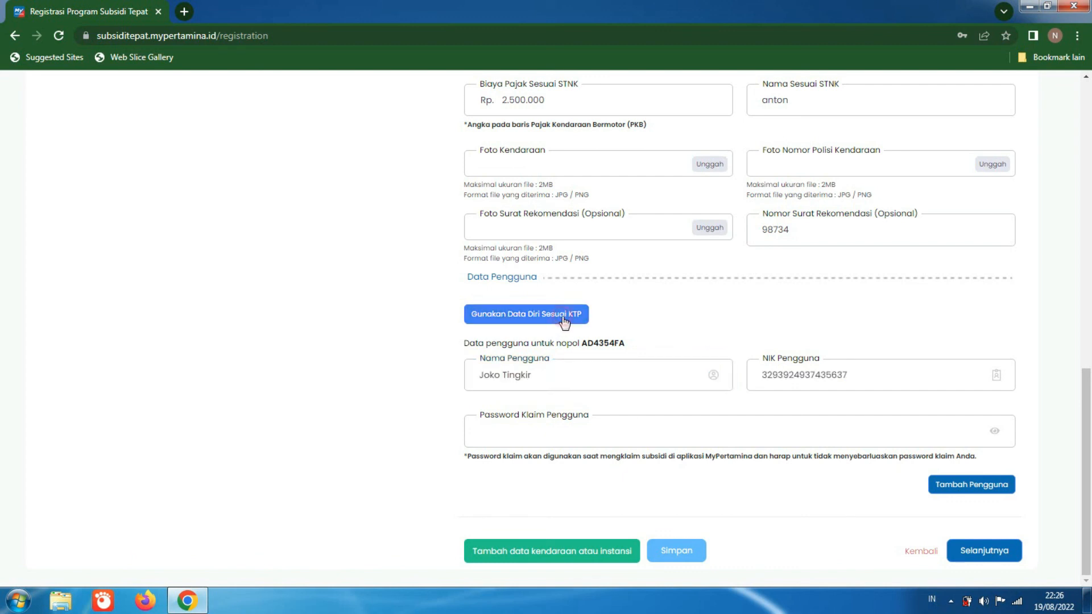
{"action": "left_click", "coordinate": [740, 434]}
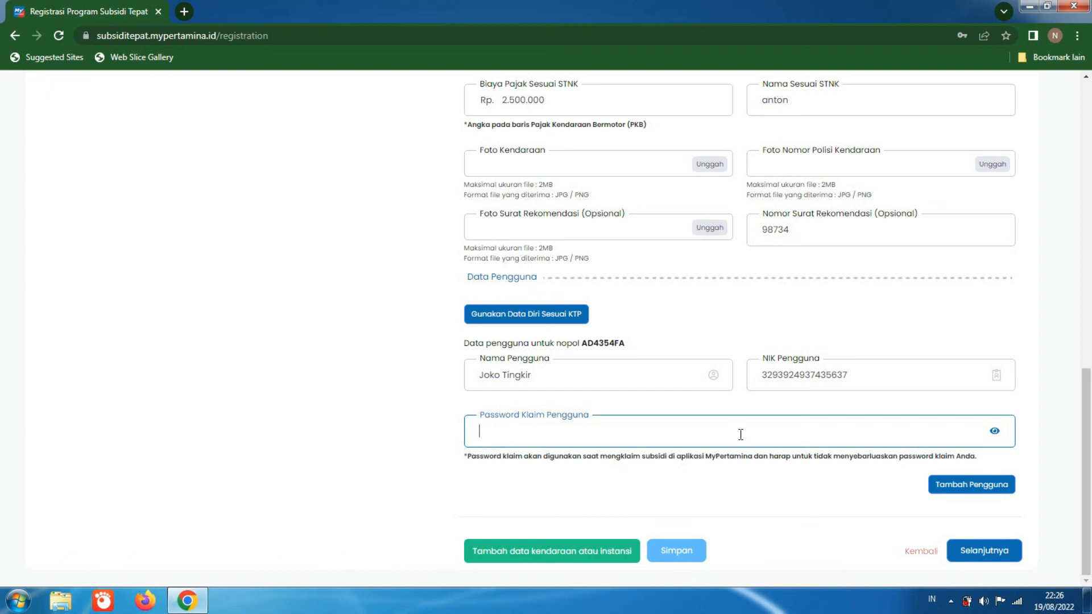
{"action": "type", "text": "aaaaaaaaa"}
Step: Add a second user for the vehicle and fill in that user's name and NIK
{"action": "left_click", "coordinate": [989, 485]}
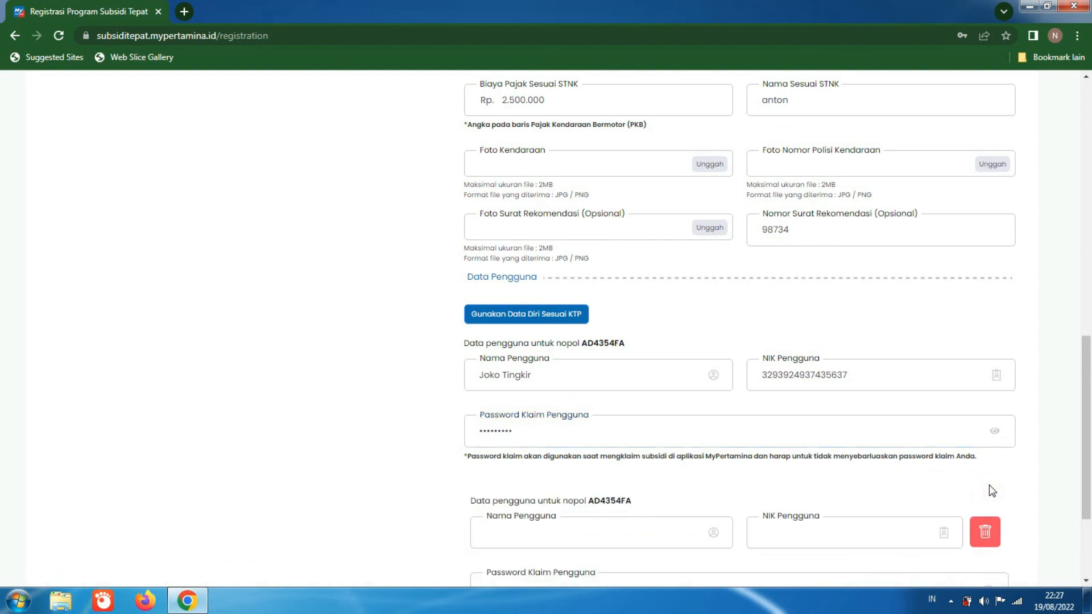
{"action": "left_click_drag", "start_coordinate": [1089, 421], "coordinate": [1089, 472]}
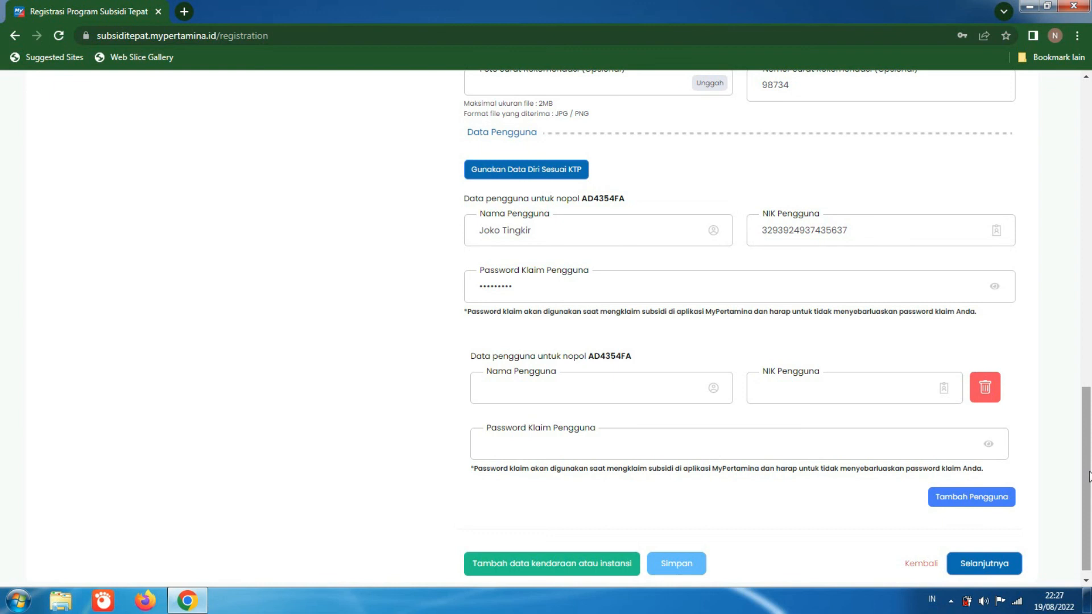
{"action": "left_click", "coordinate": [651, 393]}
{"action": "type", "text": "abu"}
{"action": "left_click", "coordinate": [772, 391]}
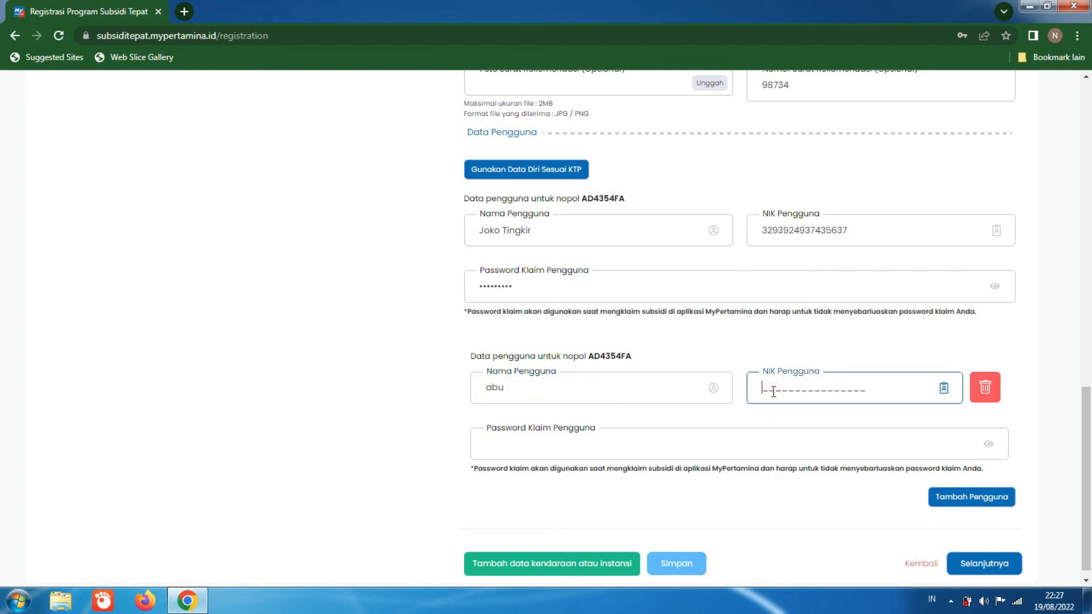
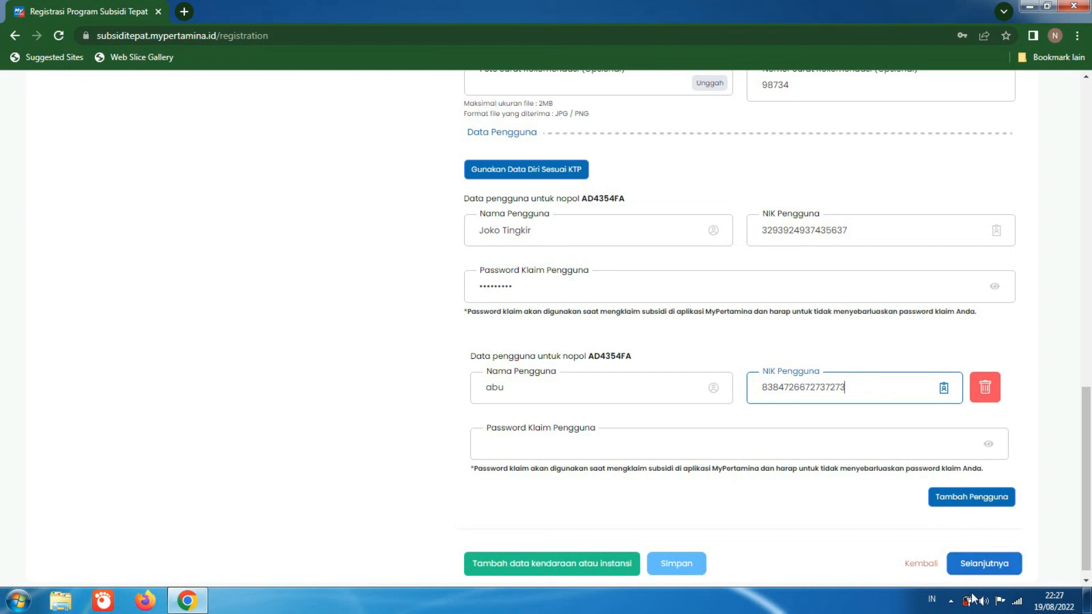
{"action": "left_click", "coordinate": [950, 601]}
{"action": "left_click", "coordinate": [927, 531]}
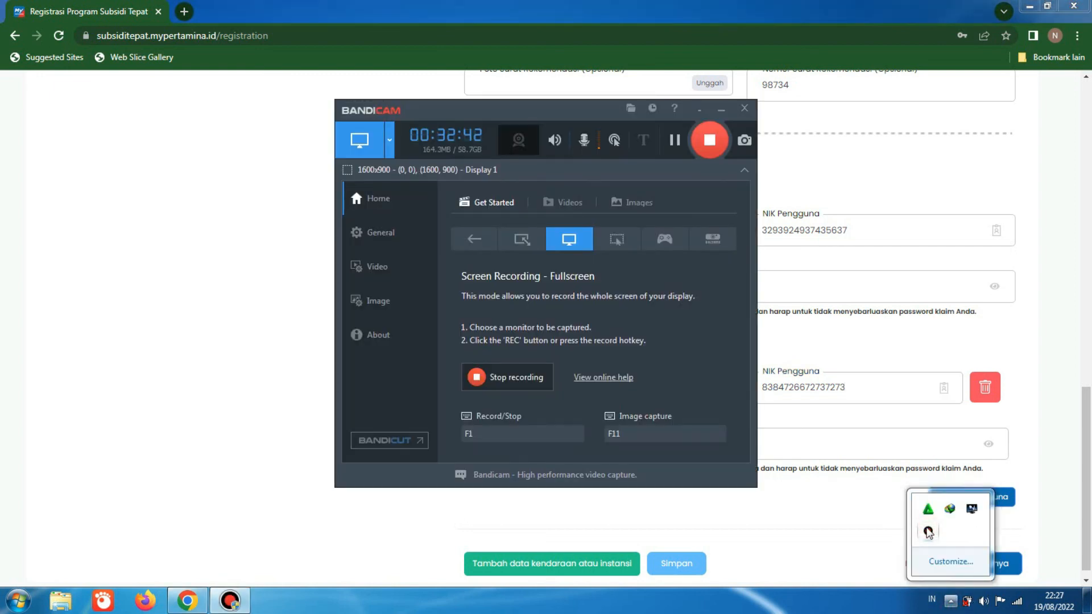
{"action": "left_click", "coordinate": [699, 111]}
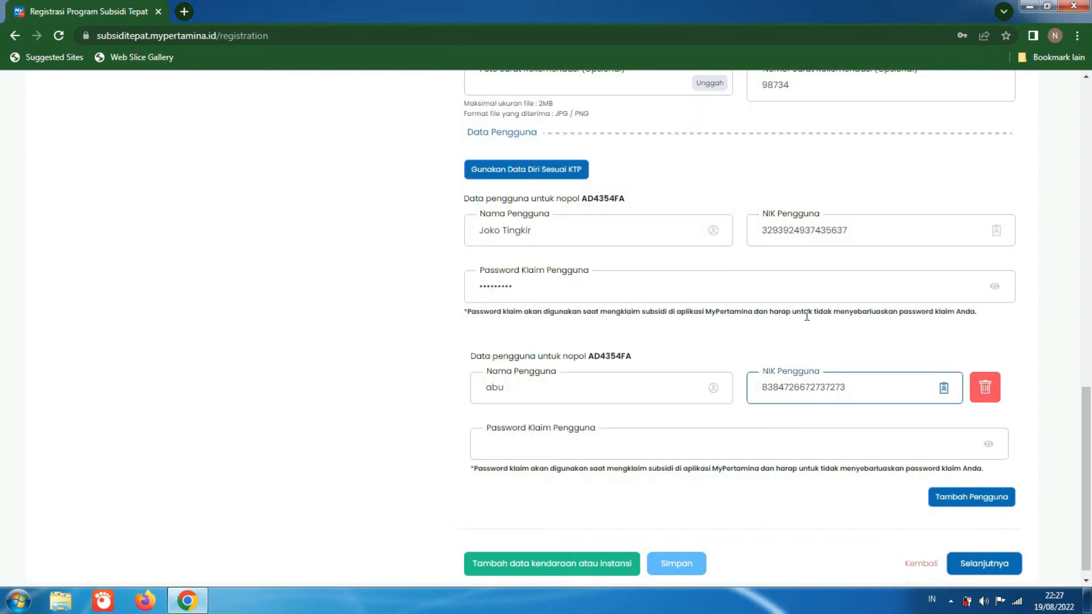
Step: Enter the claim password for the second user under Password Klaim Pengguna
{"action": "left_click", "coordinate": [781, 433]}
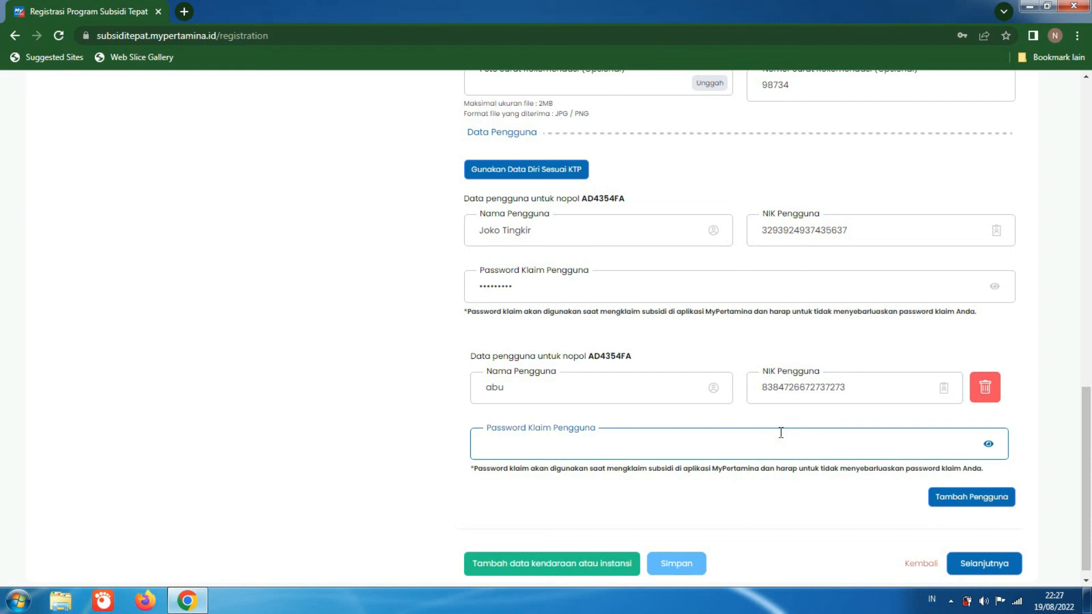
{"action": "type", "text": "123456789"}
Step: Add two more blank user entries for the vehicle and delete both of them
{"action": "left_click", "coordinate": [961, 498]}
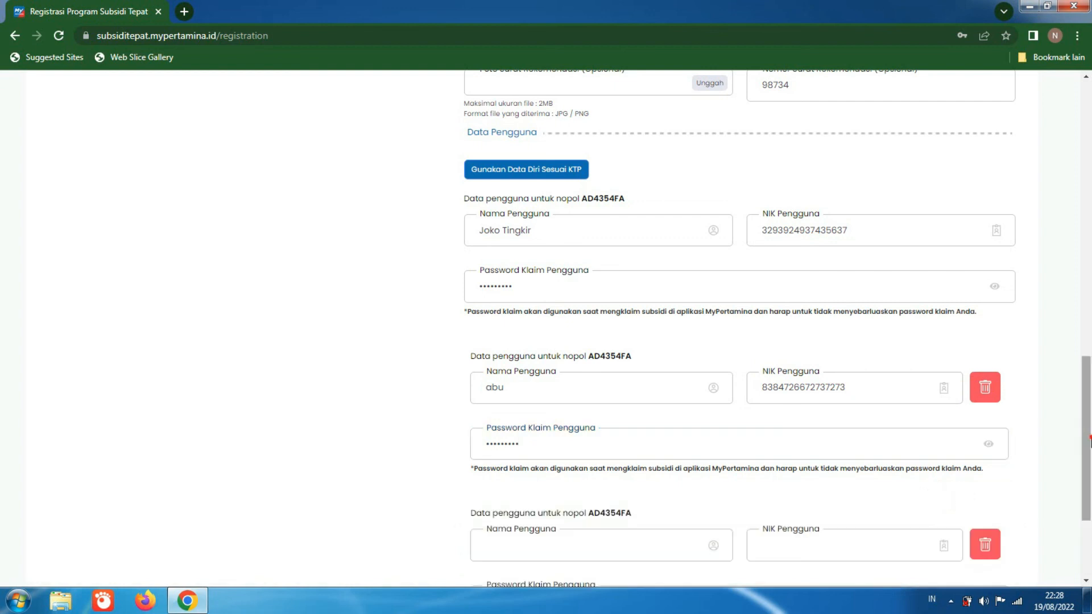
{"action": "scroll", "coordinate": [1089, 509], "scroll_direction": "down", "scroll_amount": 3}
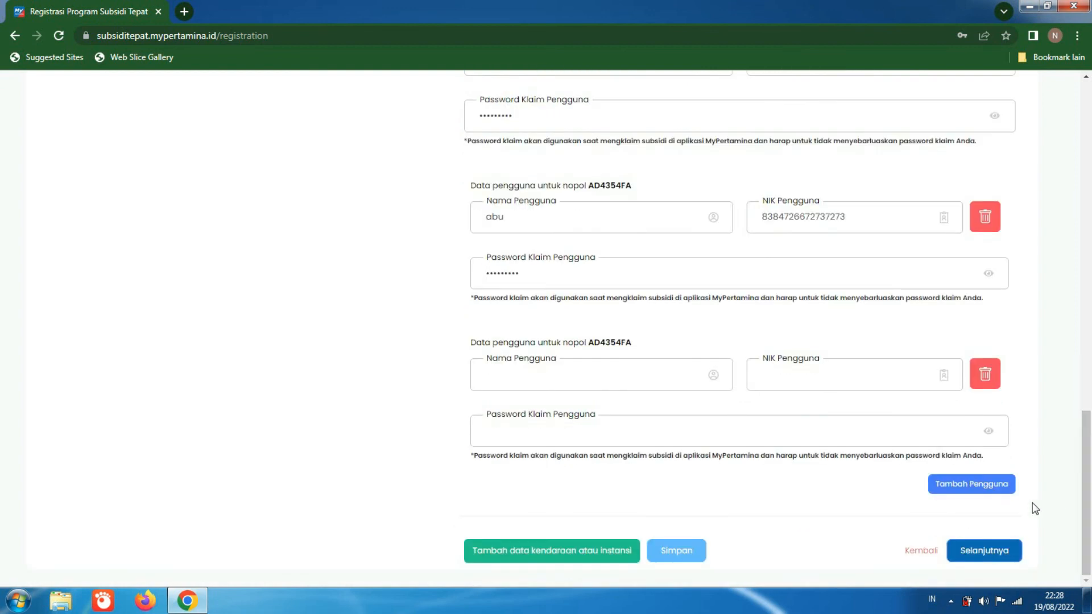
{"action": "left_click", "coordinate": [998, 484]}
{"action": "scroll", "coordinate": [1077, 454], "scroll_direction": "down", "scroll_amount": 3}
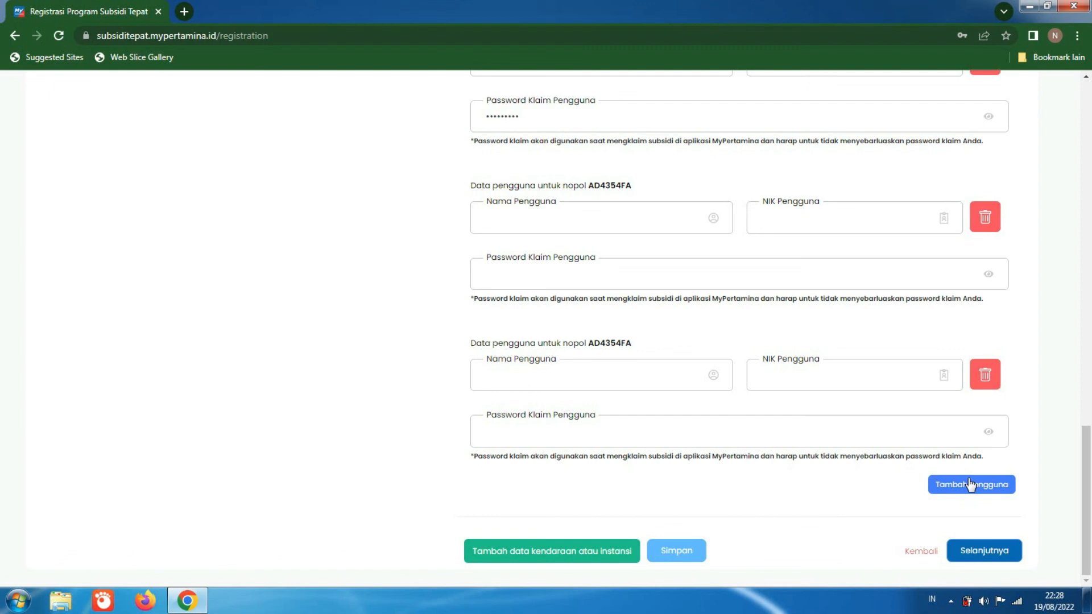
{"action": "left_click", "coordinate": [985, 387]}
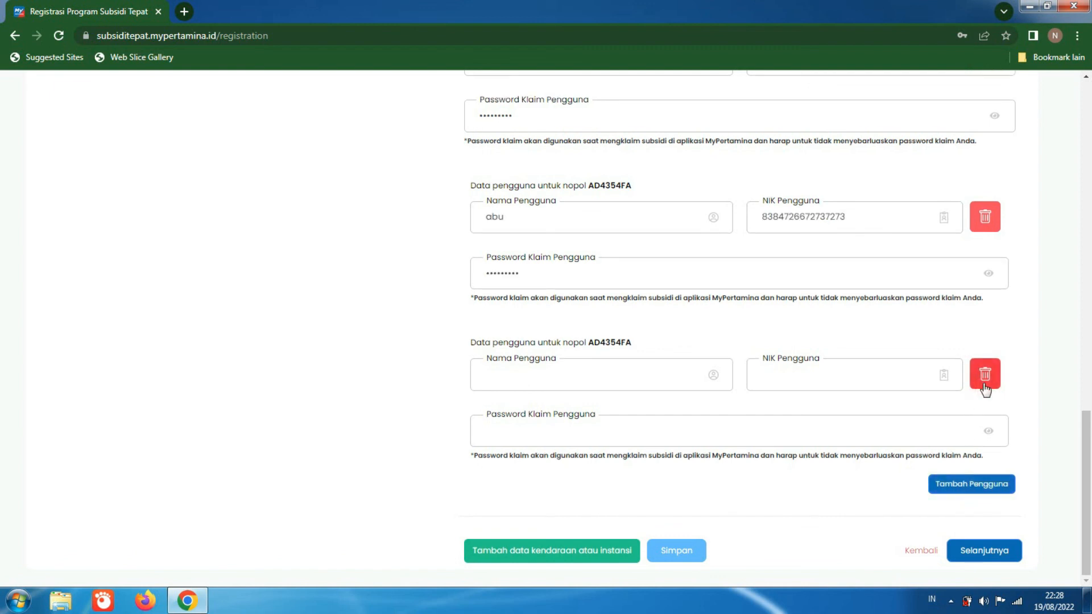
{"action": "left_click", "coordinate": [985, 386]}
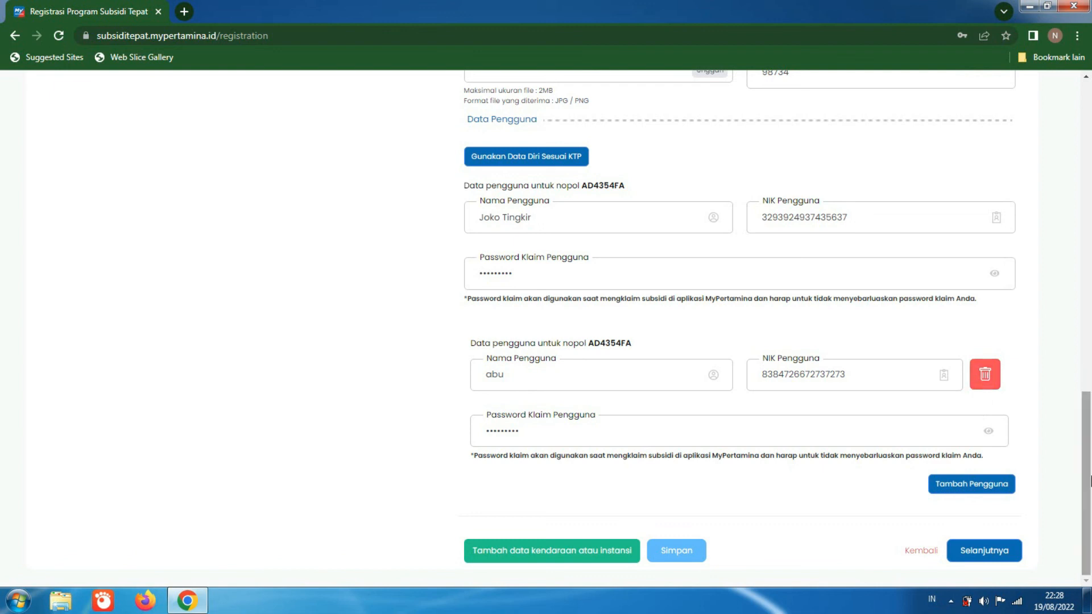
Step: Try to continue past the Pilih Subsidi section with Selanjutnya, checking the form between attempts without uploading the required photos
{"action": "left_click_drag", "start_coordinate": [1089, 476], "coordinate": [1089, 508]}
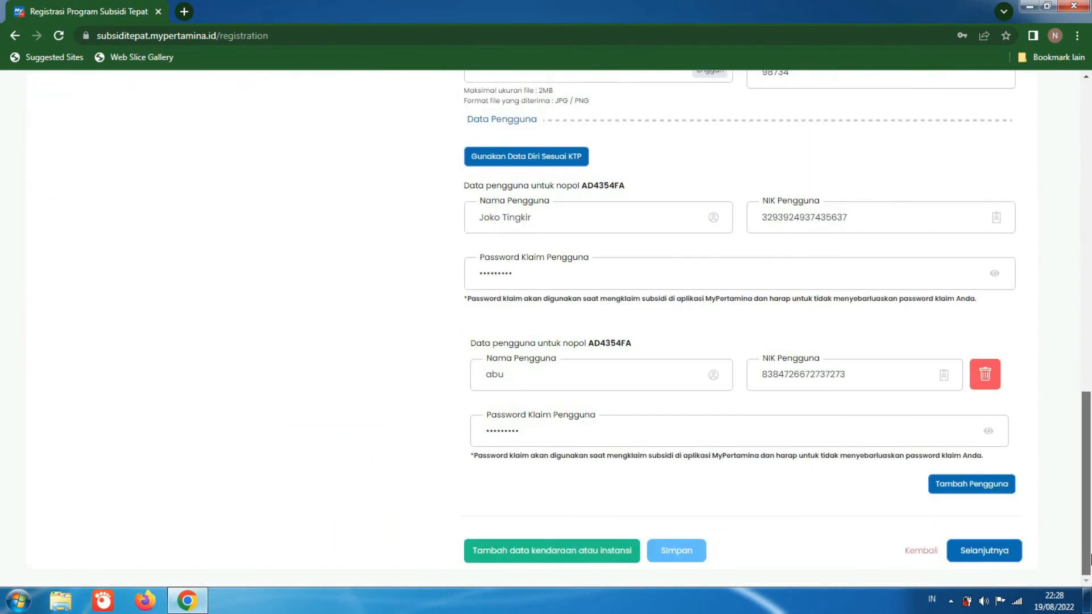
{"action": "left_click", "coordinate": [1008, 549]}
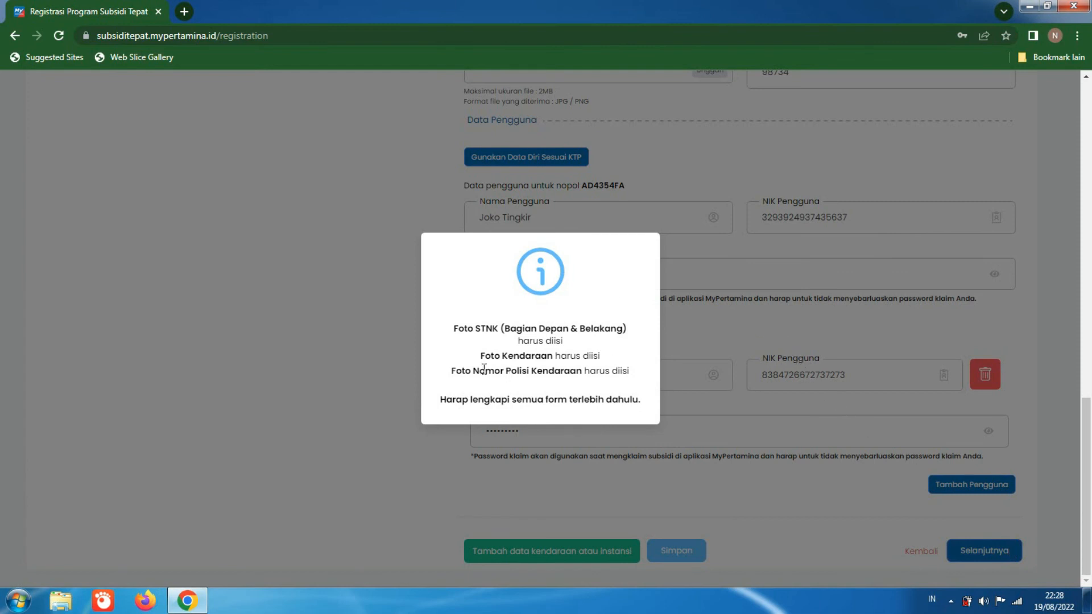
{"action": "left_click", "coordinate": [743, 362]}
{"action": "left_click_drag", "start_coordinate": [1086, 511], "coordinate": [1089, 418]}
{"action": "left_click_drag", "start_coordinate": [1087, 378], "coordinate": [1090, 510]}
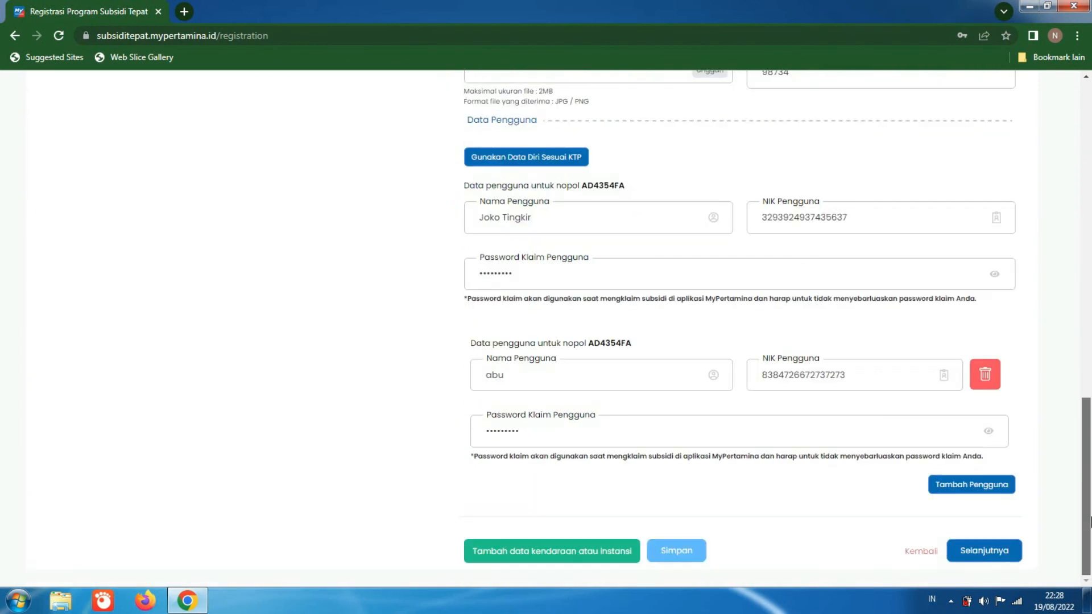
{"action": "left_click", "coordinate": [1002, 560]}
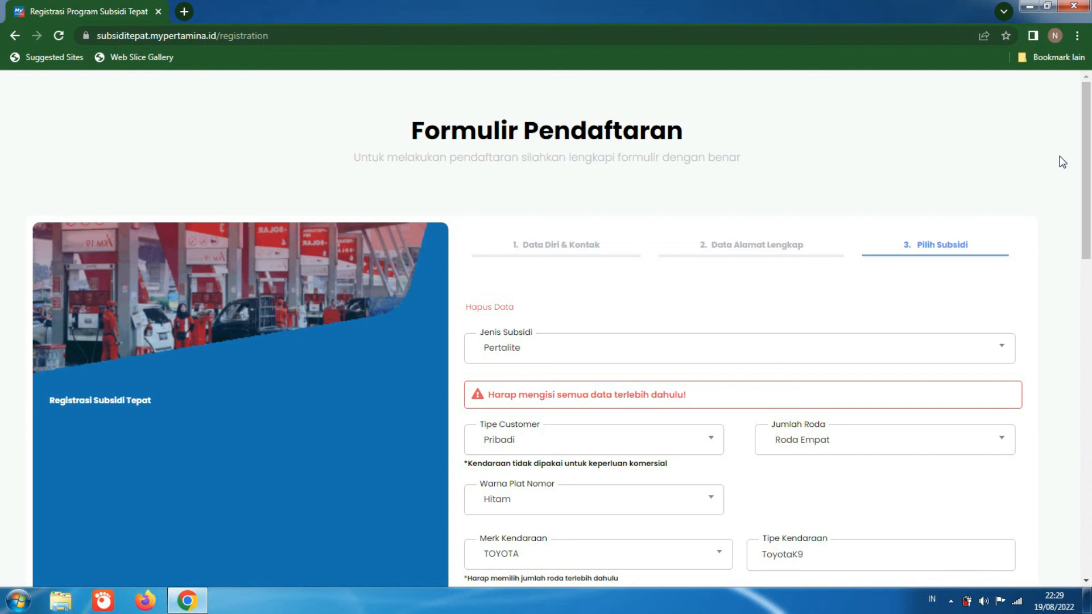
Step: Review the Pilih Subsidi form from the subsidy type down to the user data, and show the desktop
{"action": "left_click_drag", "start_coordinate": [1086, 157], "coordinate": [1089, 242]}
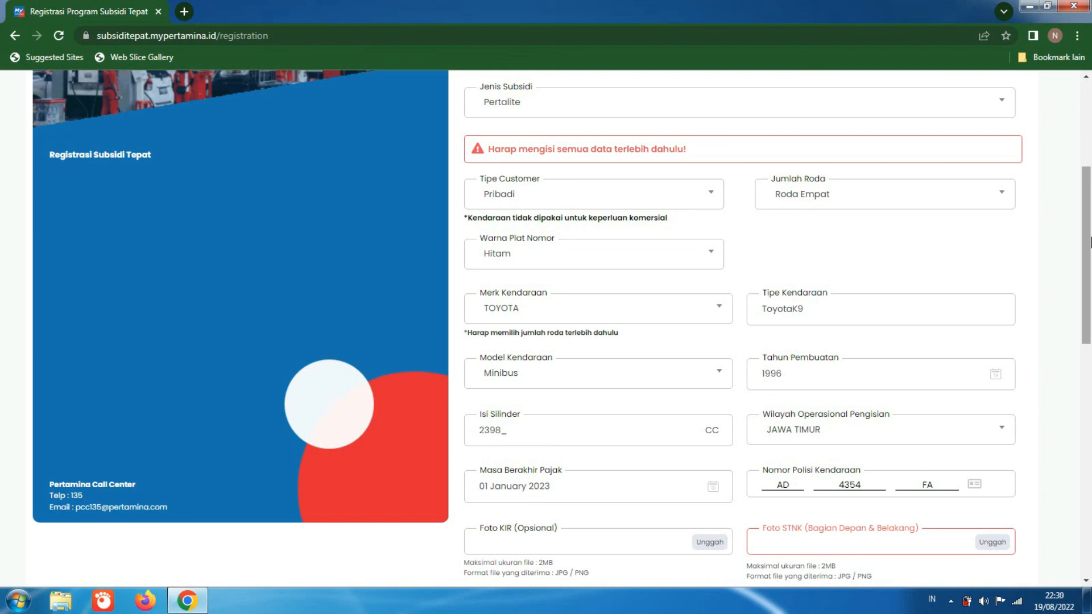
{"action": "left_click_drag", "start_coordinate": [1088, 242], "coordinate": [1082, 476]}
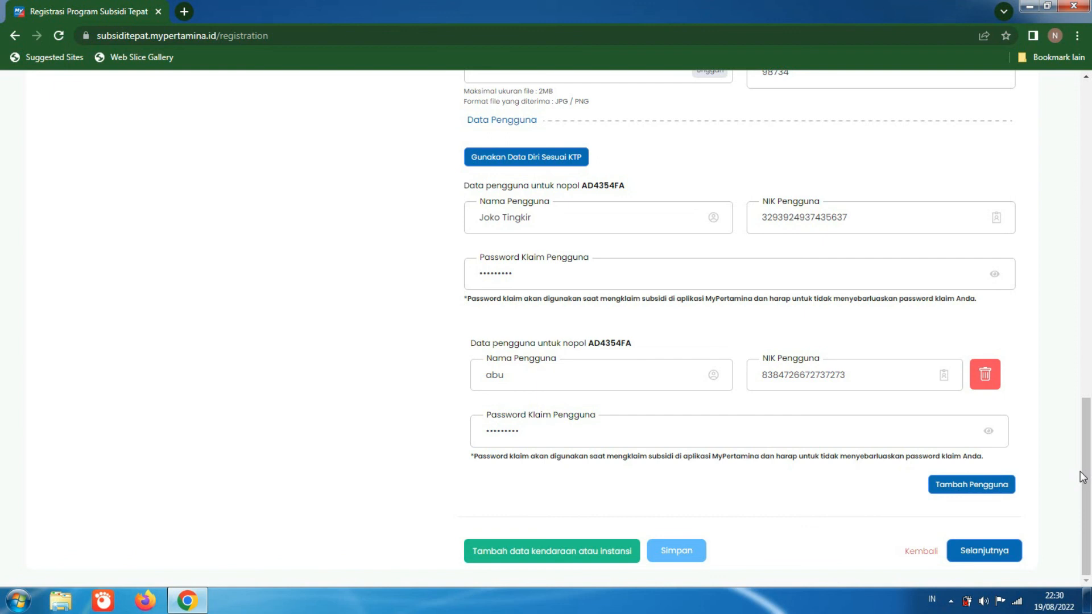
{"action": "left_click", "coordinate": [1087, 600]}
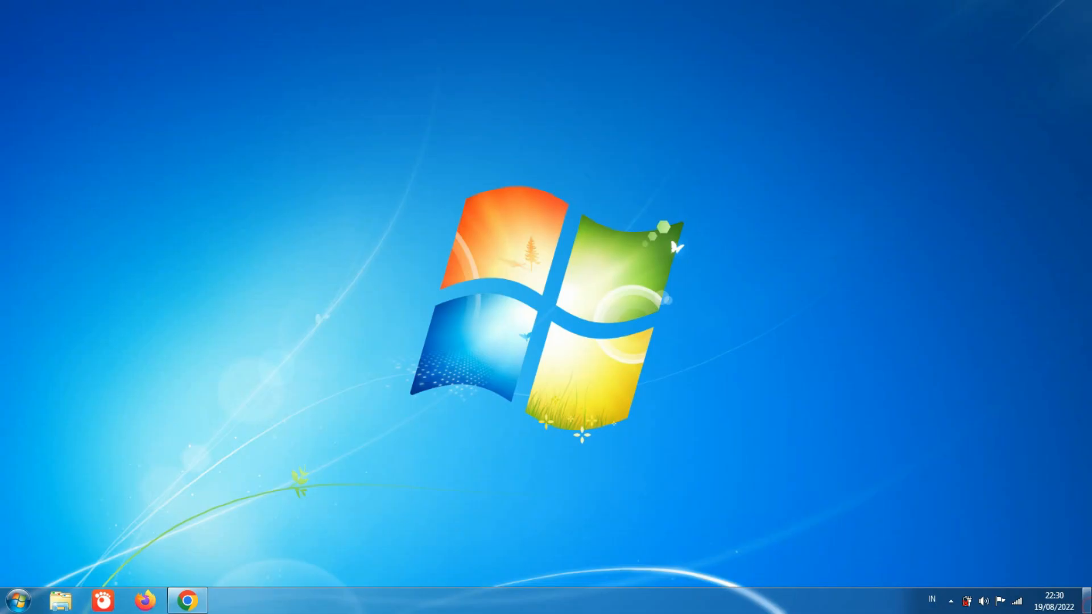